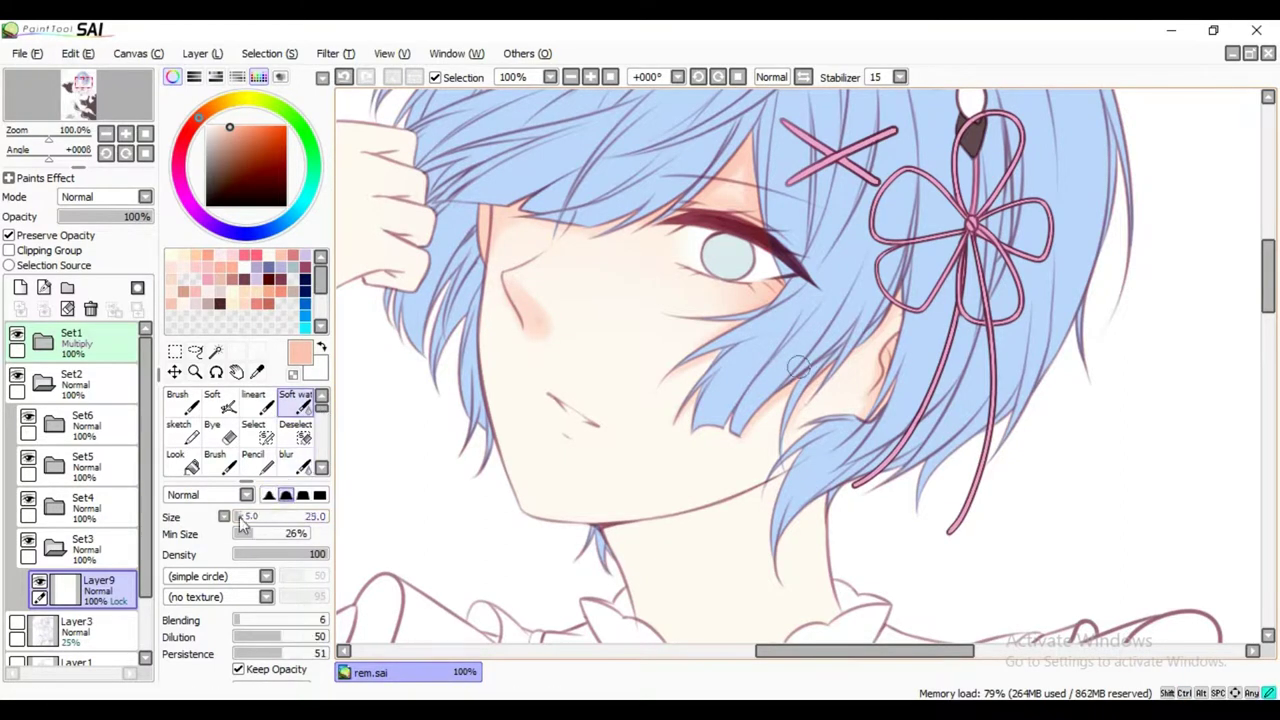
Shade the mouth with soft peach using the Soft water brush at size 25.
click(242, 524)
key(ctrl+plus)
key(ctrl+z)
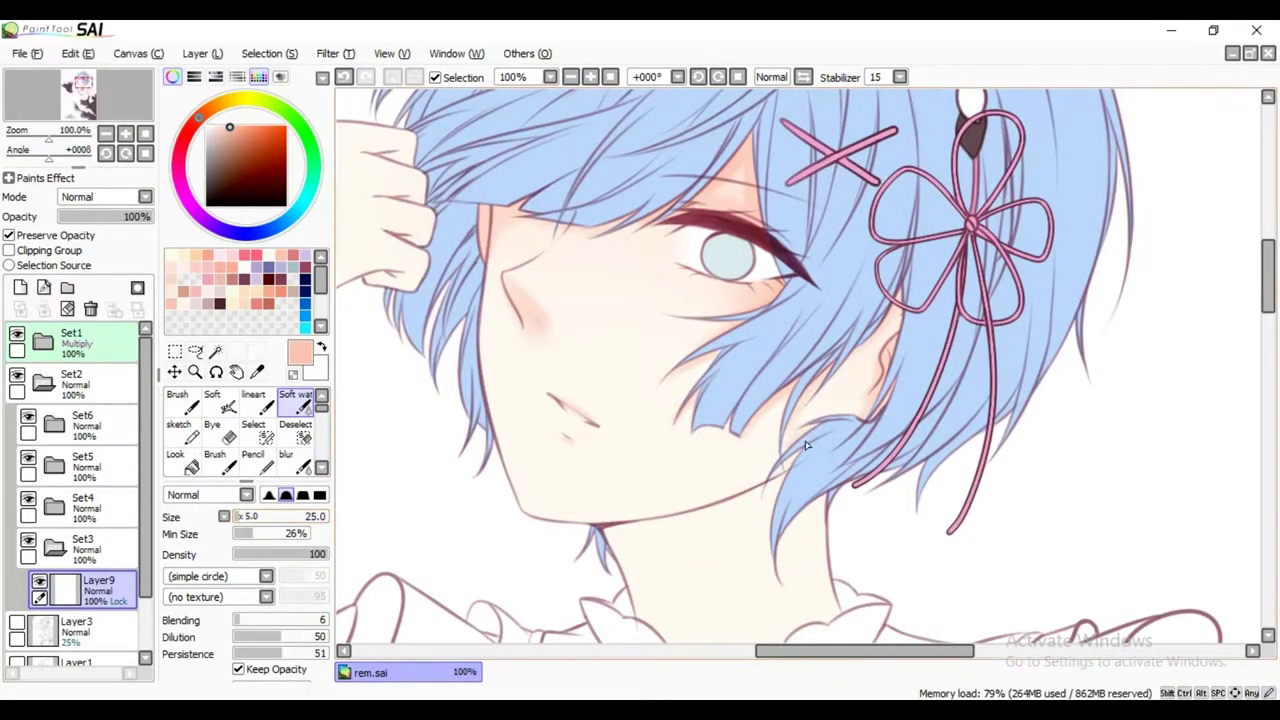
Select the neck area and lay a soft peach tint across its upper part.
scroll(808, 444, down, 3)
click(253, 424)
drag(660, 450, 780, 530)
click(286, 455)
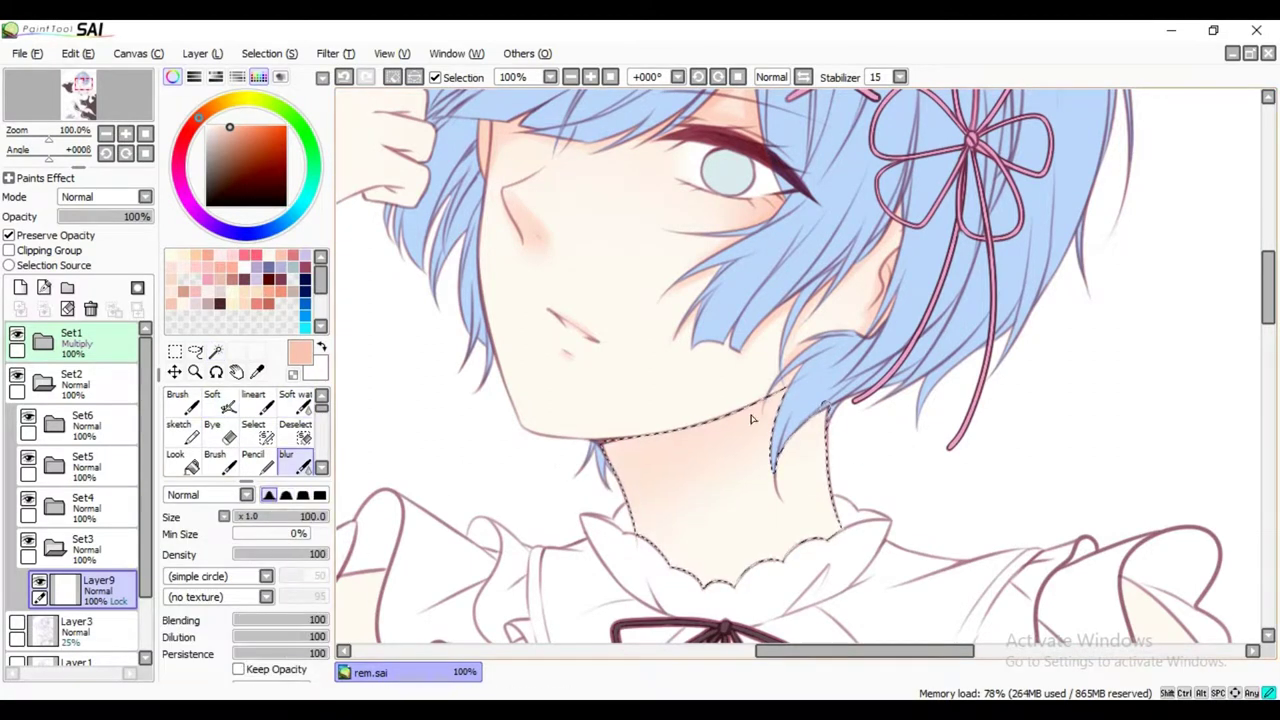
Deepen the neck shadow beneath the jawline in a reddish skin tone and pick salmon red as the shading colour.
key(v)
drag(700, 440, 533, 560)
drag(600, 450, 770, 420)
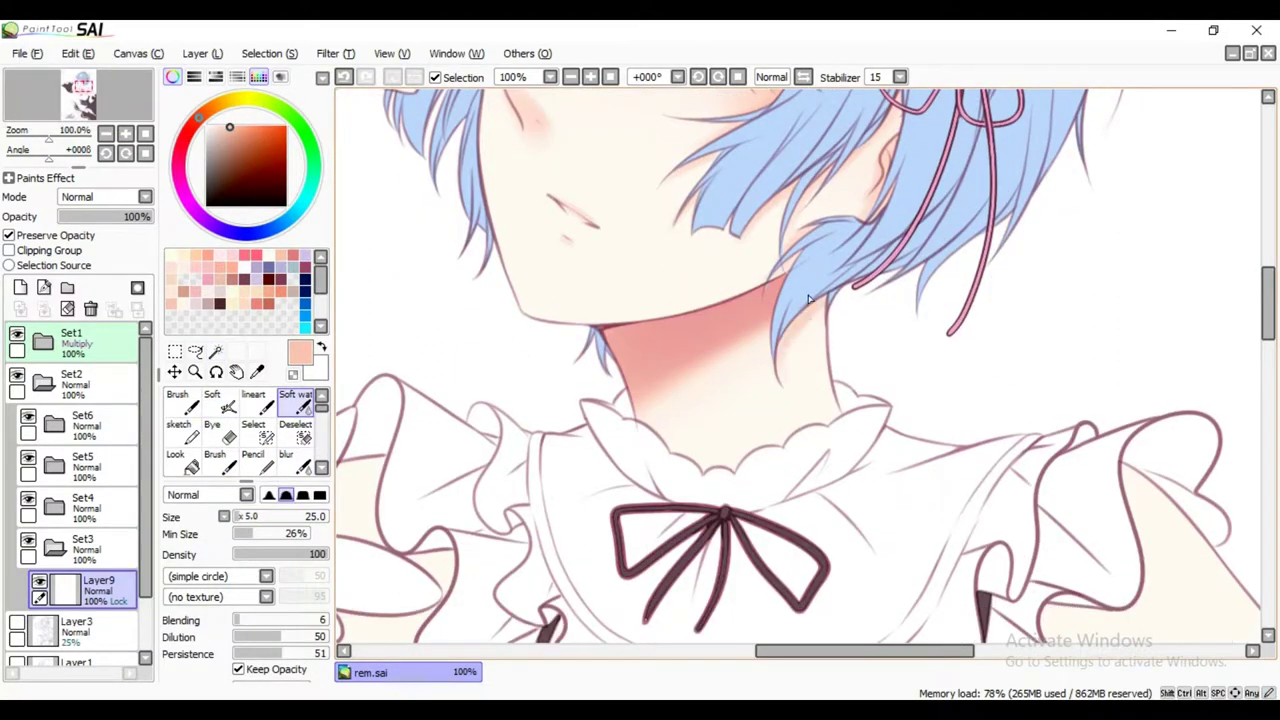
key(ctrl+z)
drag(785, 390, 803, 313)
key(ctrl+z)
alt+click(803, 313)
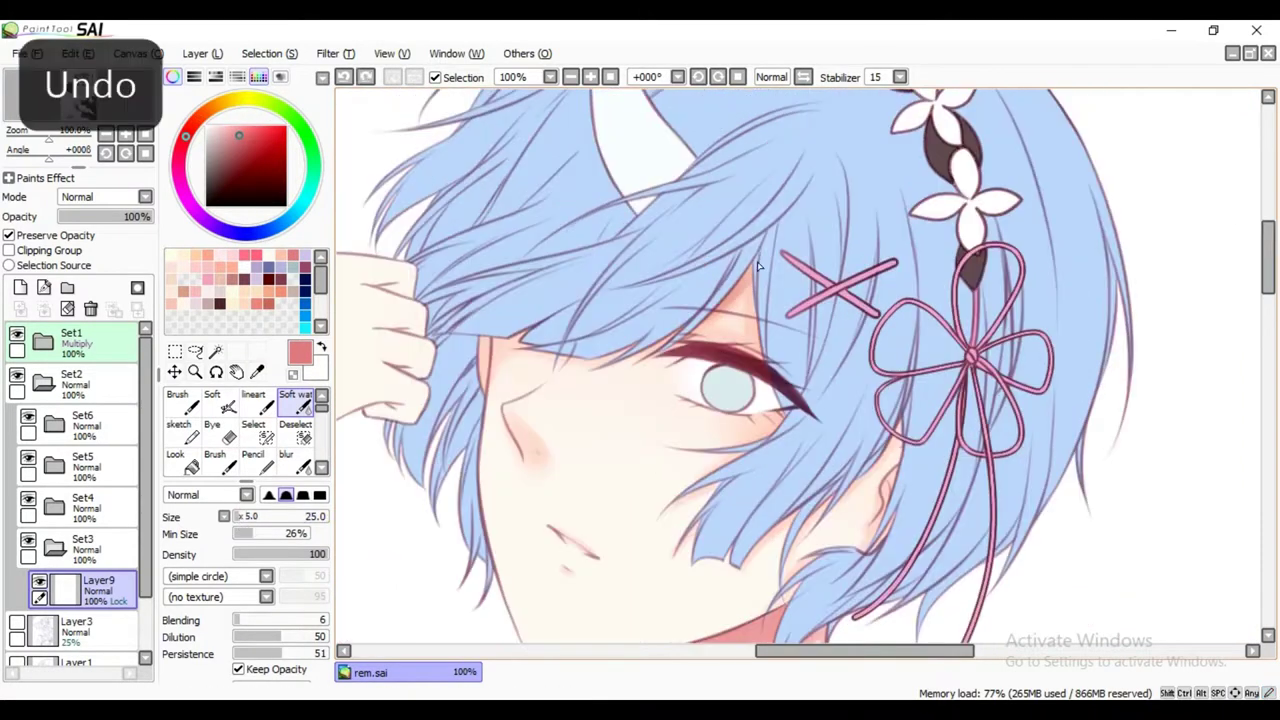
Shade the skin under the fringe, around the eyelid and on the nose in salmon red and peach.
key(ctrl+z)
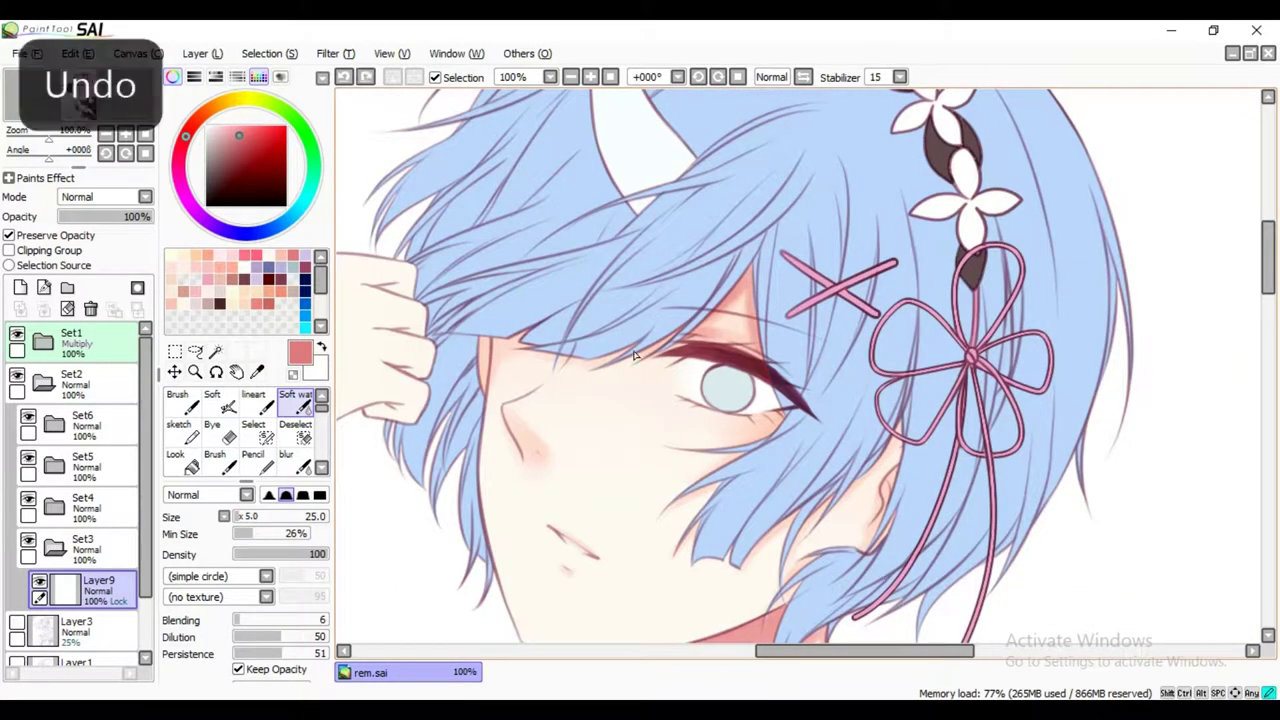
key(ctrl+z)
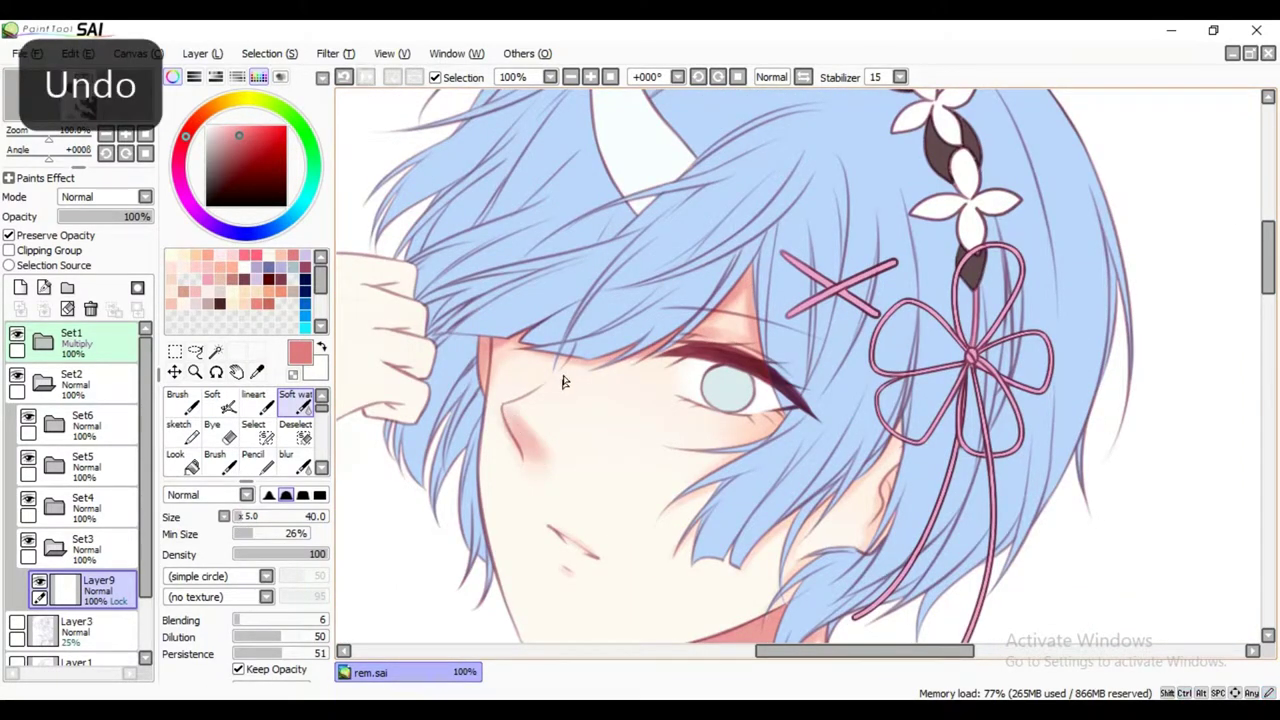
key(b)
key(ctrl+z)
alt+click(573, 397)
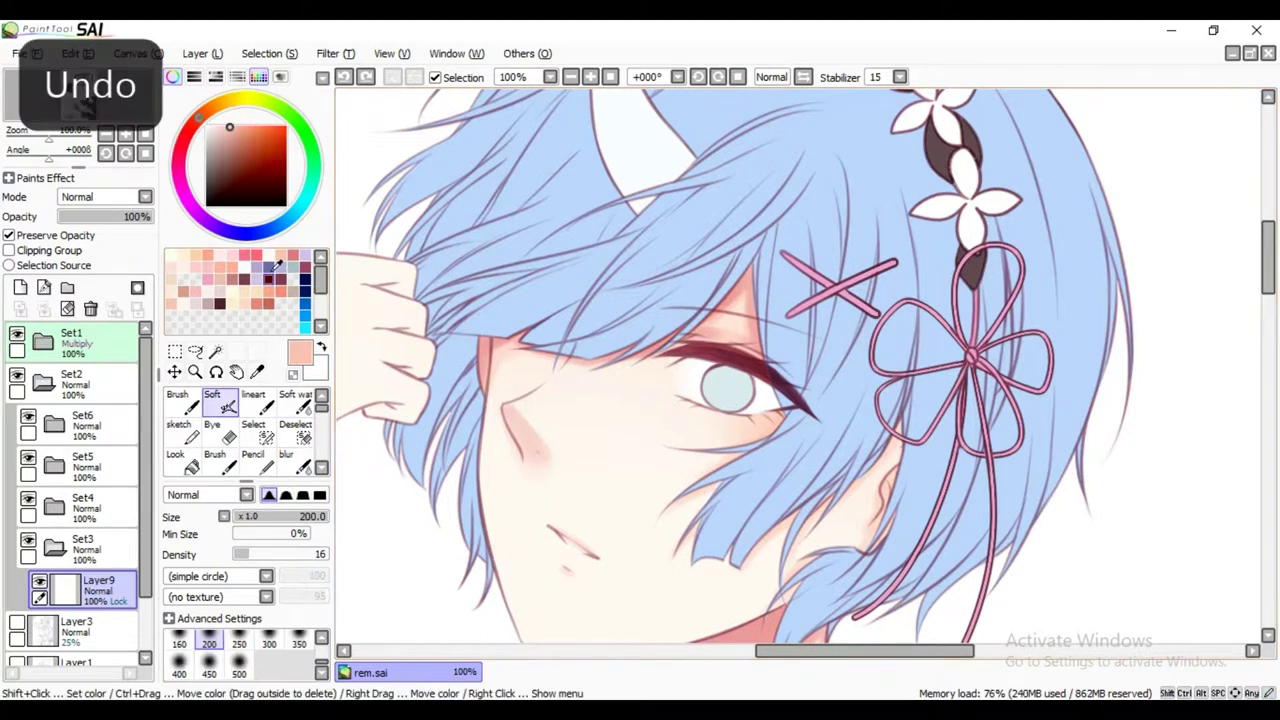
key(ctrl+z)
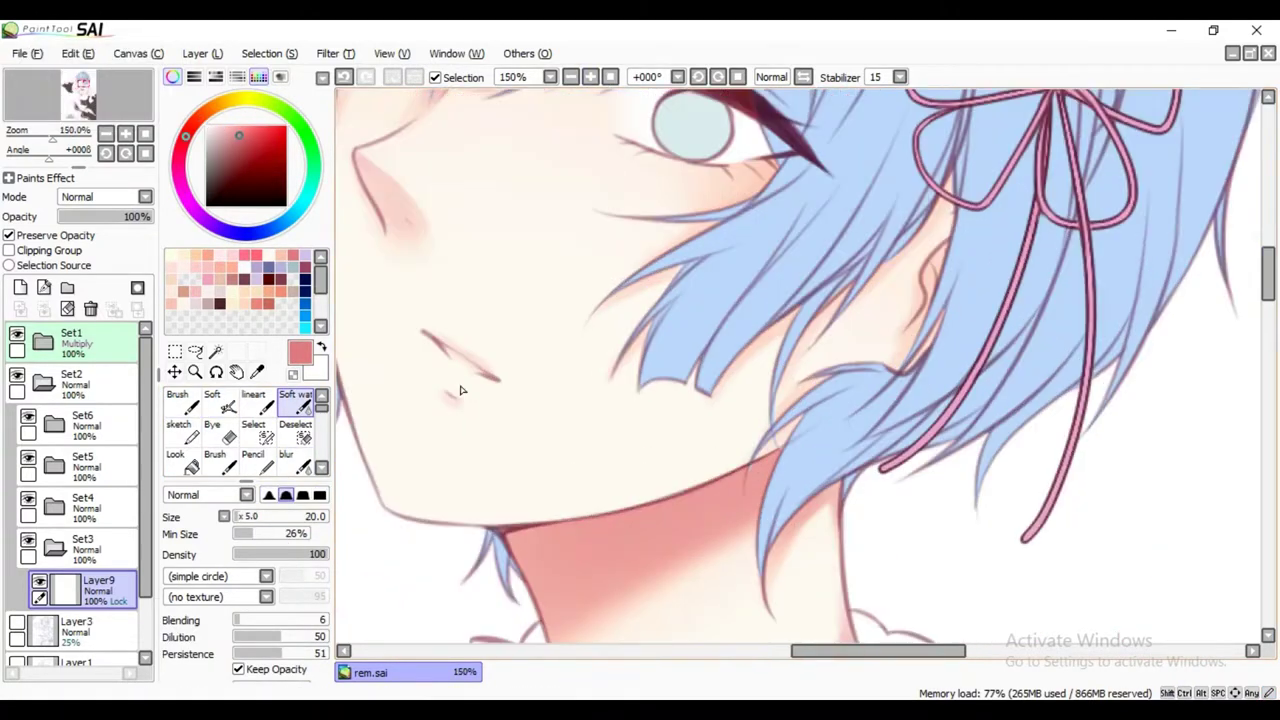
Shade the lips and the outer corner of the eye in salmon red with the Soft water brush at sizes 20 and 17.
key(ctrl+z)
key(ctrl+z)
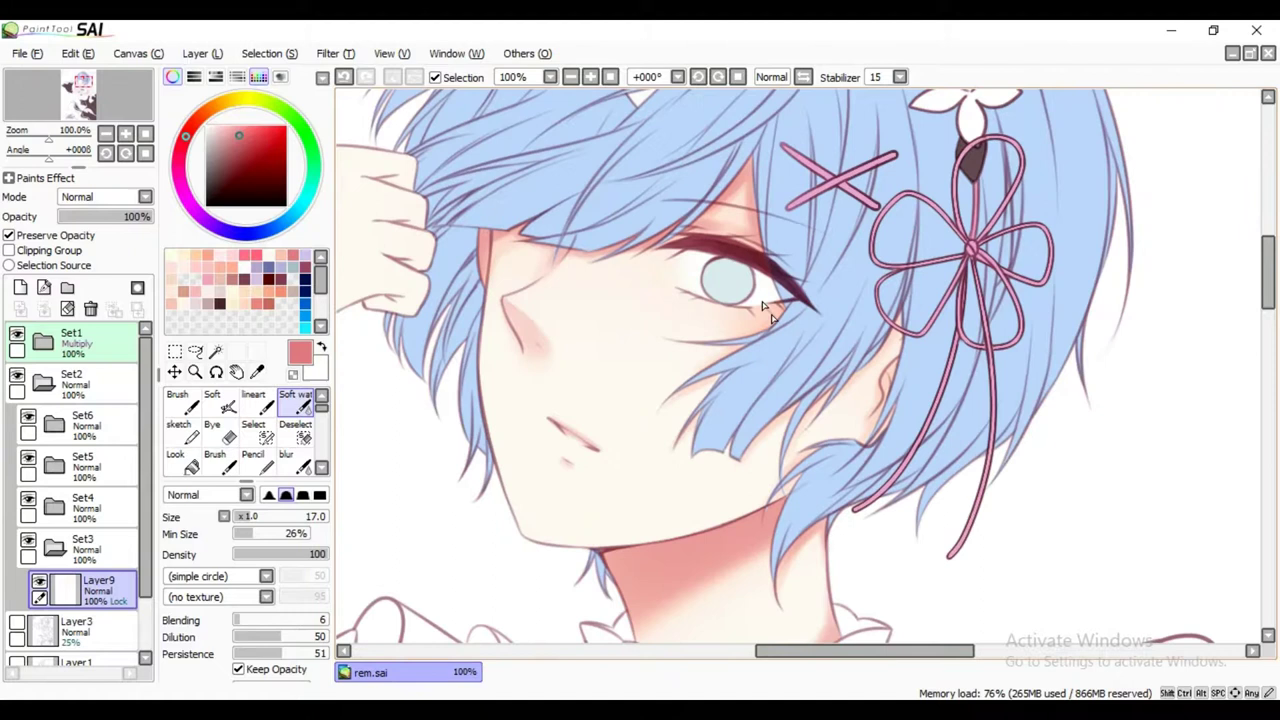
key(ctrl+z)
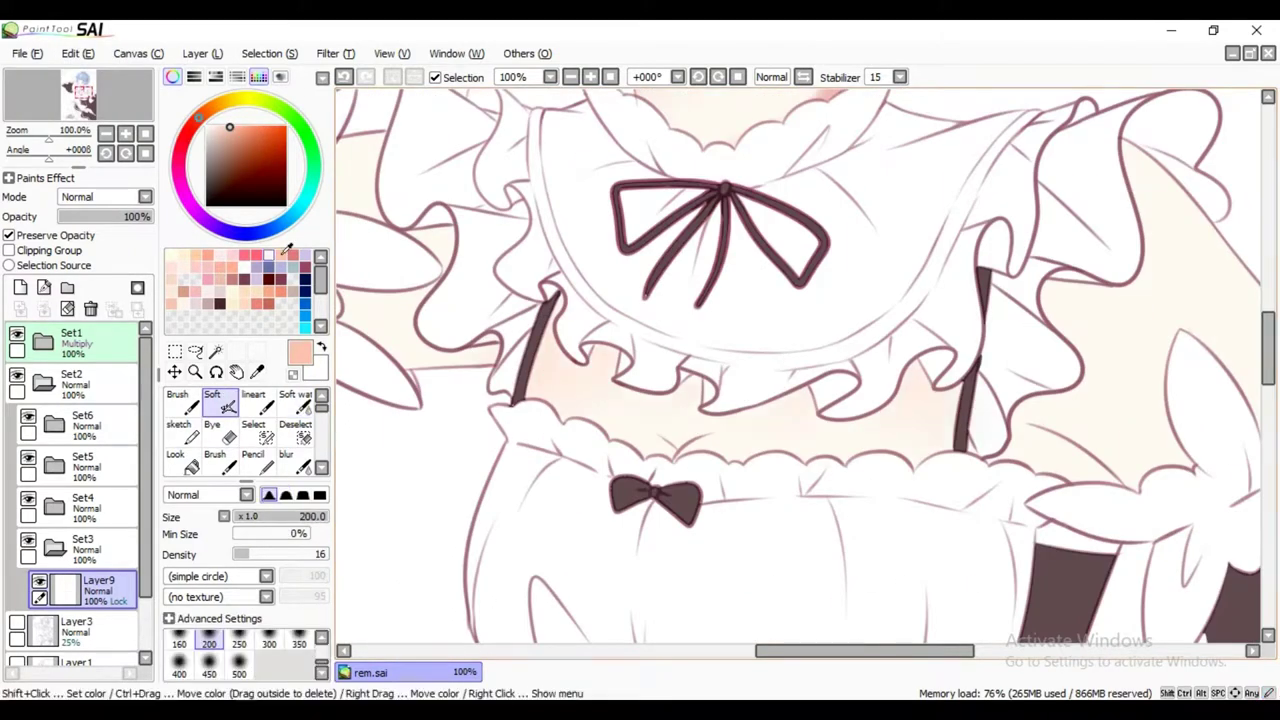
Paint peach shadows on the chest beneath the collar ruffle with the Soft water brush at size 39.
click(295, 400)
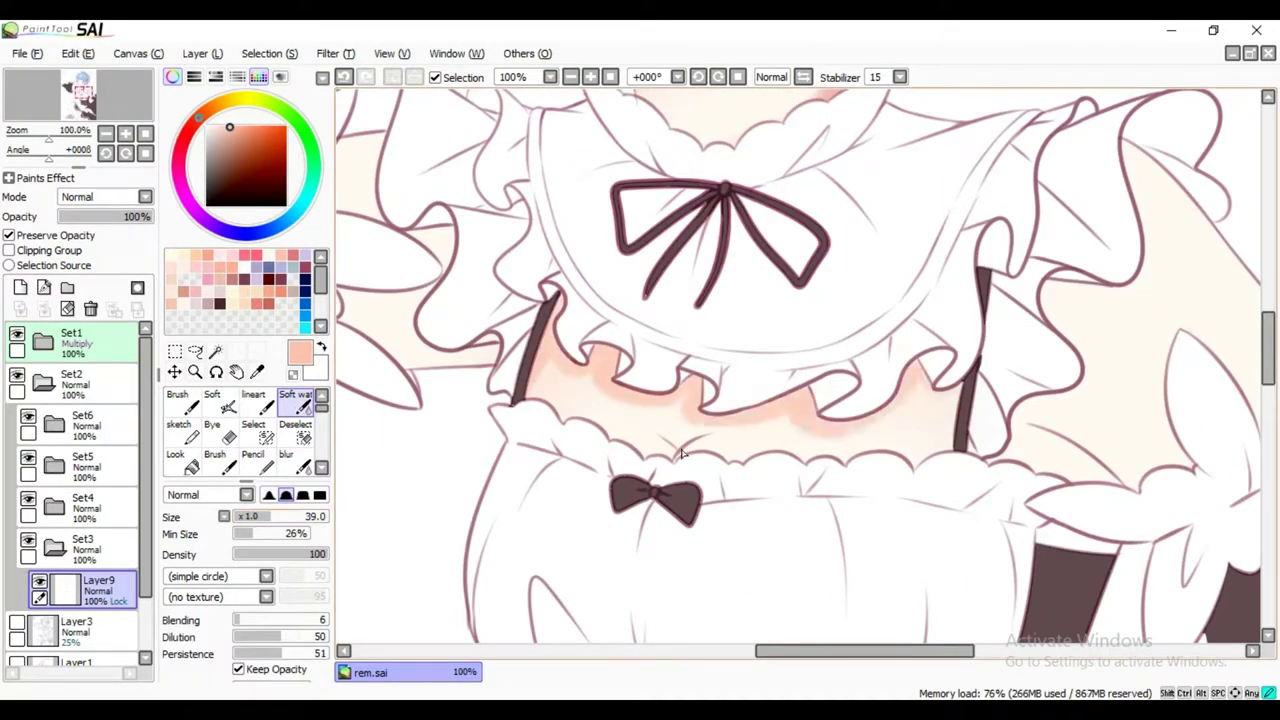
mouse_move(627, 370)
mouse_down()
mouse_move(662, 395)
mouse_move(952, 422)
mouse_up()
key(ctrl+z)
scroll(500, 400, down, 1)
drag(486, 414, 681, 460)
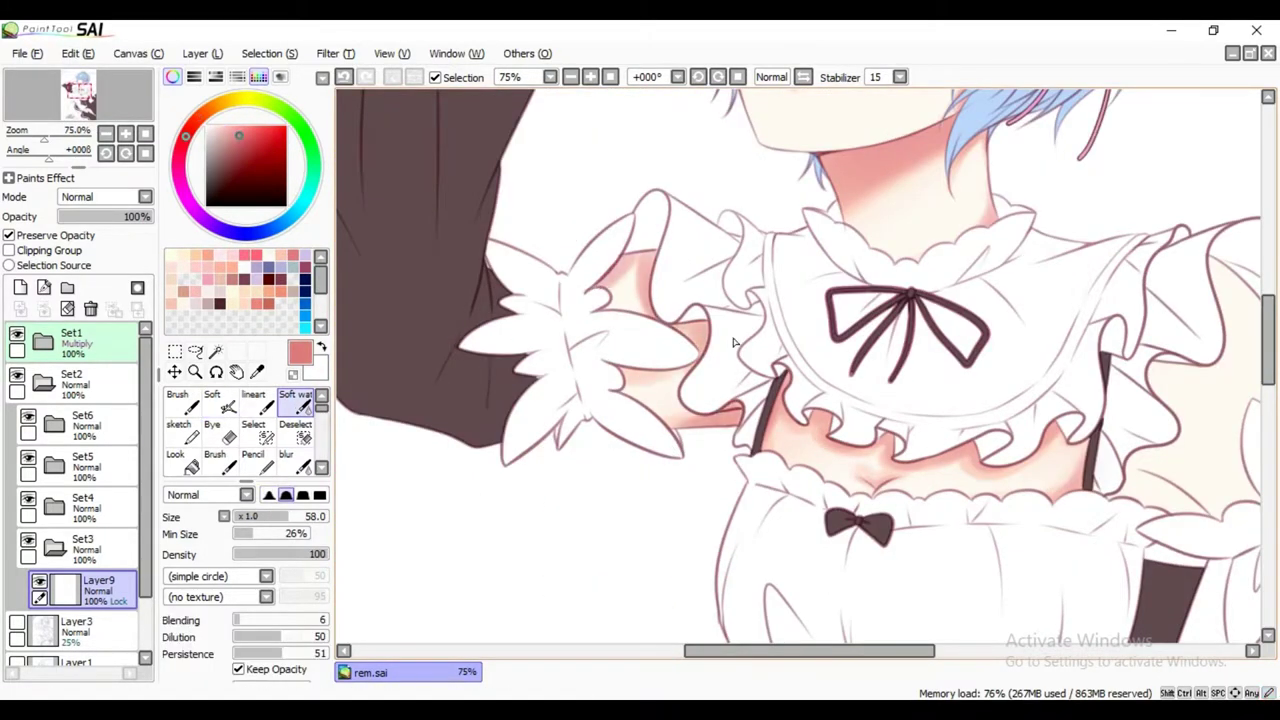
Deepen the skin shadows on the upper arms and chest in salmon red with the Soft water brush at size 68.
right_click(690, 415)
mouse_move(877, 651)
mouse_down()
mouse_move(986, 651)
mouse_move(766, 654)
mouse_up()
key(ctrl+z)
right_click(814, 532)
right_click(896, 395)
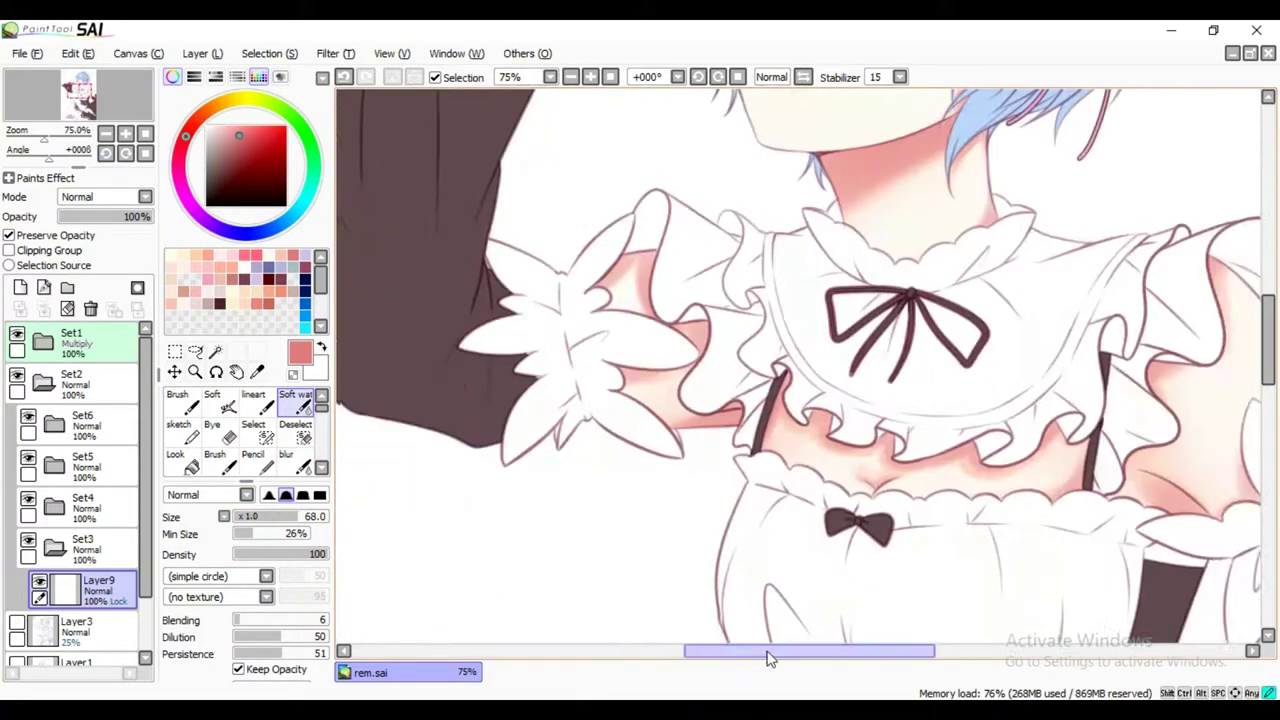
Lay a faint peach tint over the raised hand and wrist with the Soft brush.
scroll(766, 400, up, 1)
key(ctrl+z)
drag(423, 324, 588, 454)
click(212, 400)
key(ctrl+z)
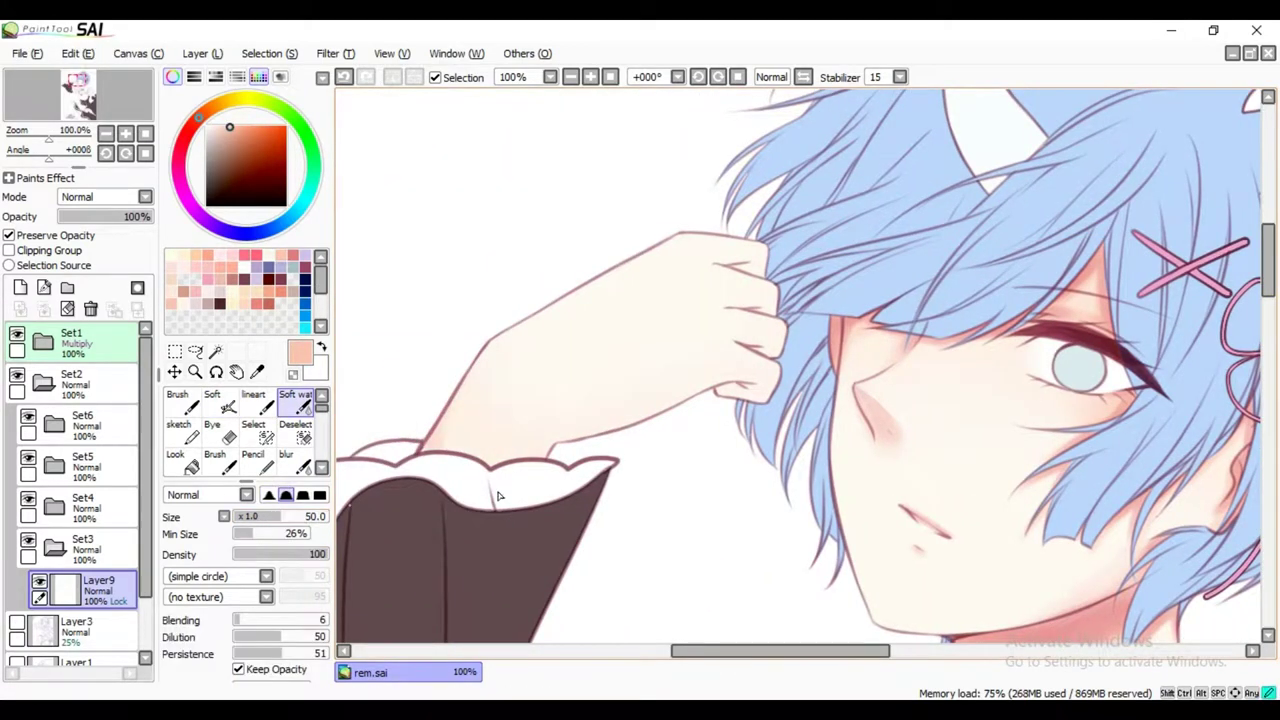
Shade the raised hand's wrist, underside and fingers in peach with the Soft water brush at size 32.
scroll(436, 440, up, 1)
key(ctrl+z)
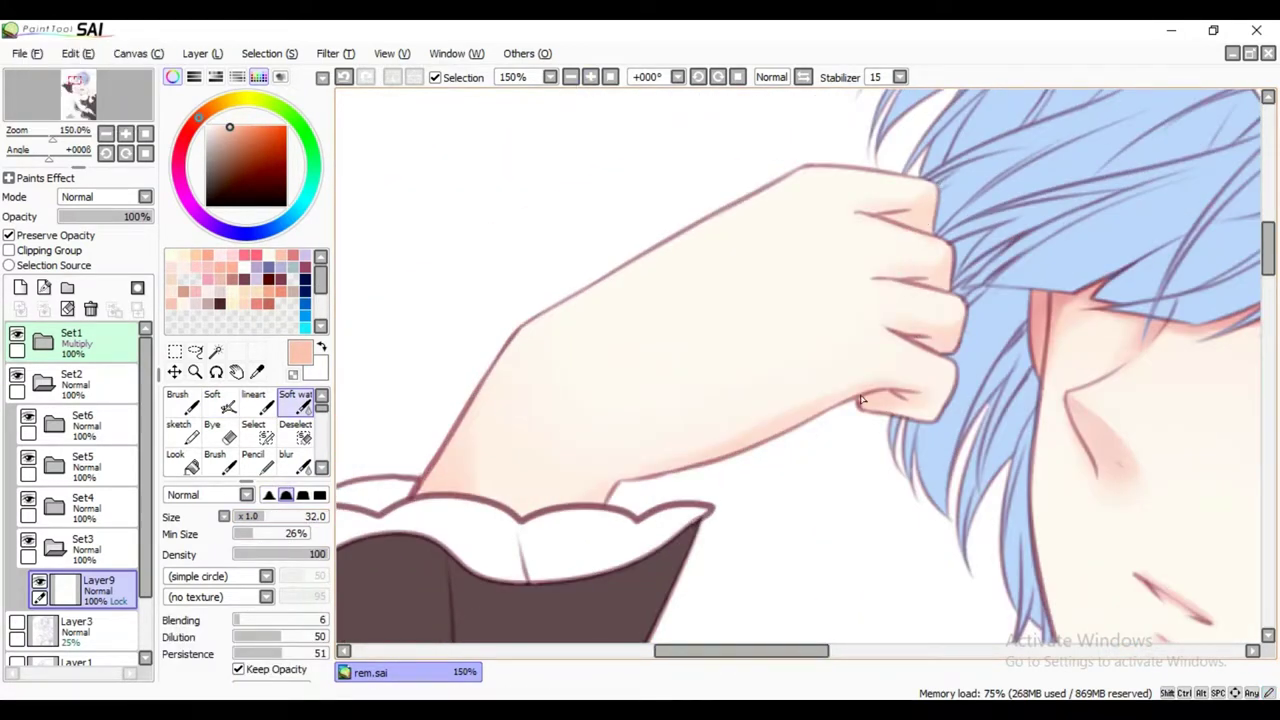
key(ctrl+z)
key(ctrl+z)
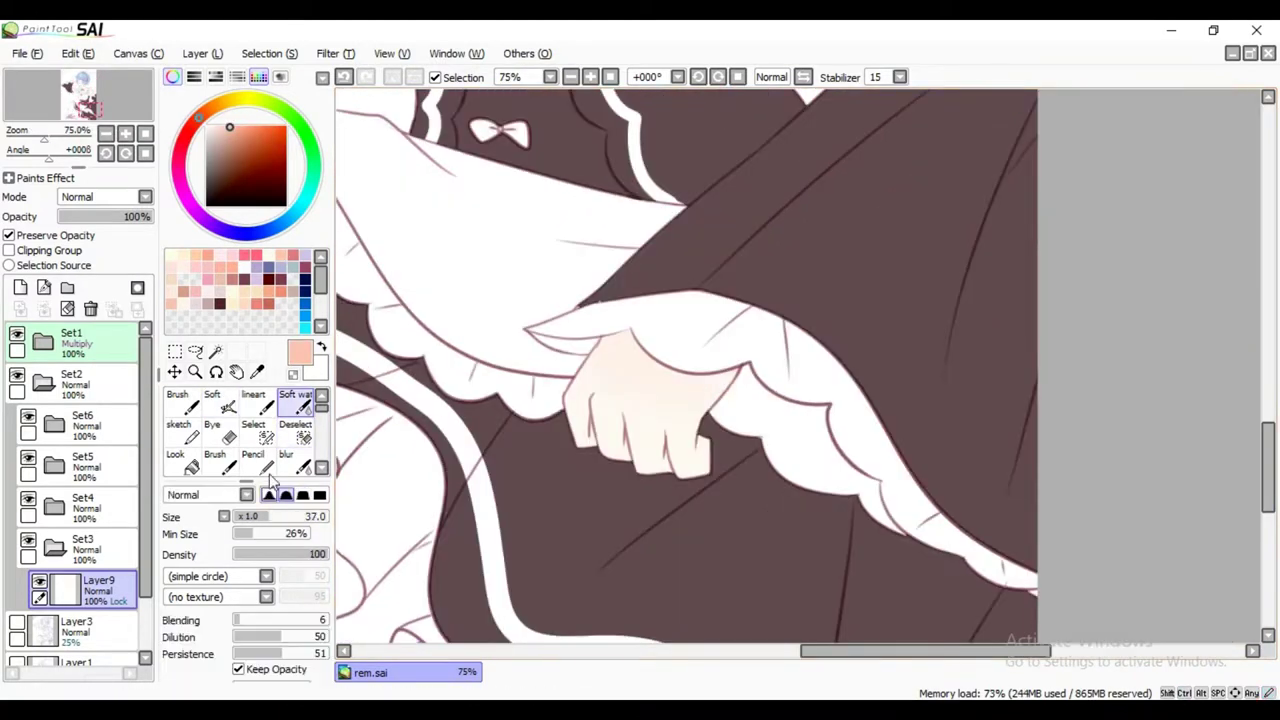
Shade the lower hand beneath the sleeve cuff and along the fingers in peach and salmon red at brush size 37.
key(ctrl+z)
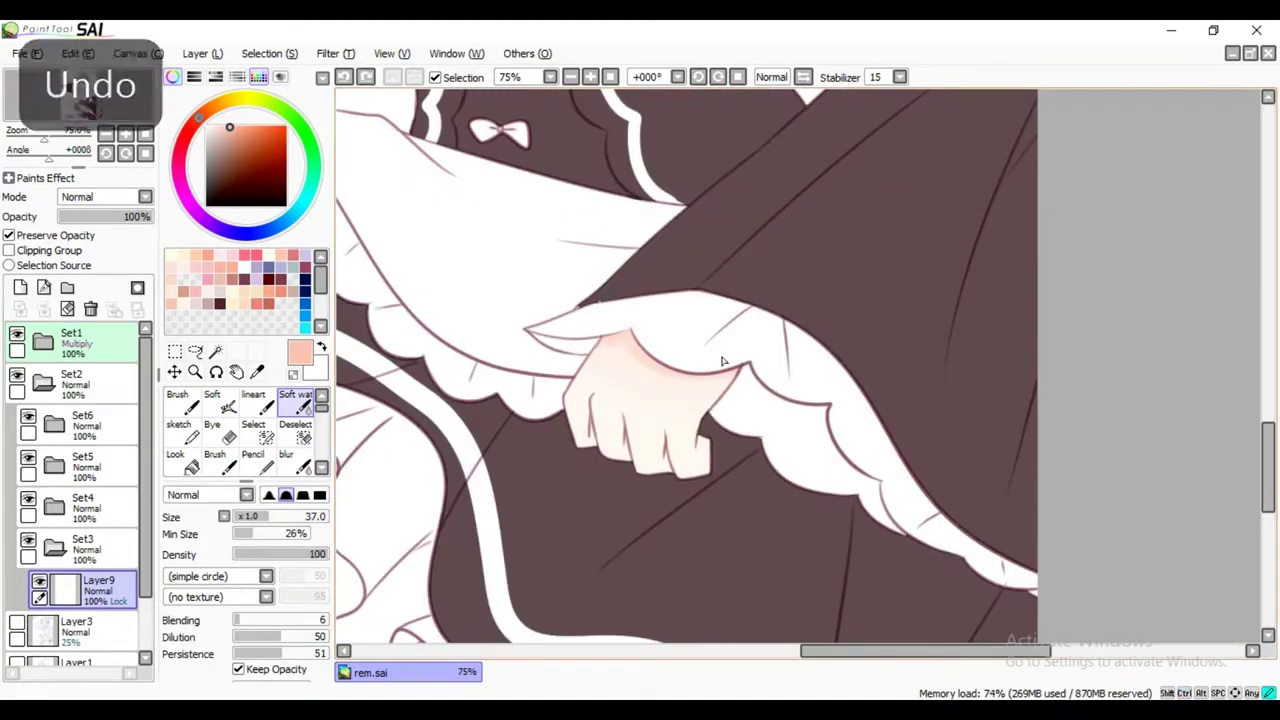
key(ctrl+z)
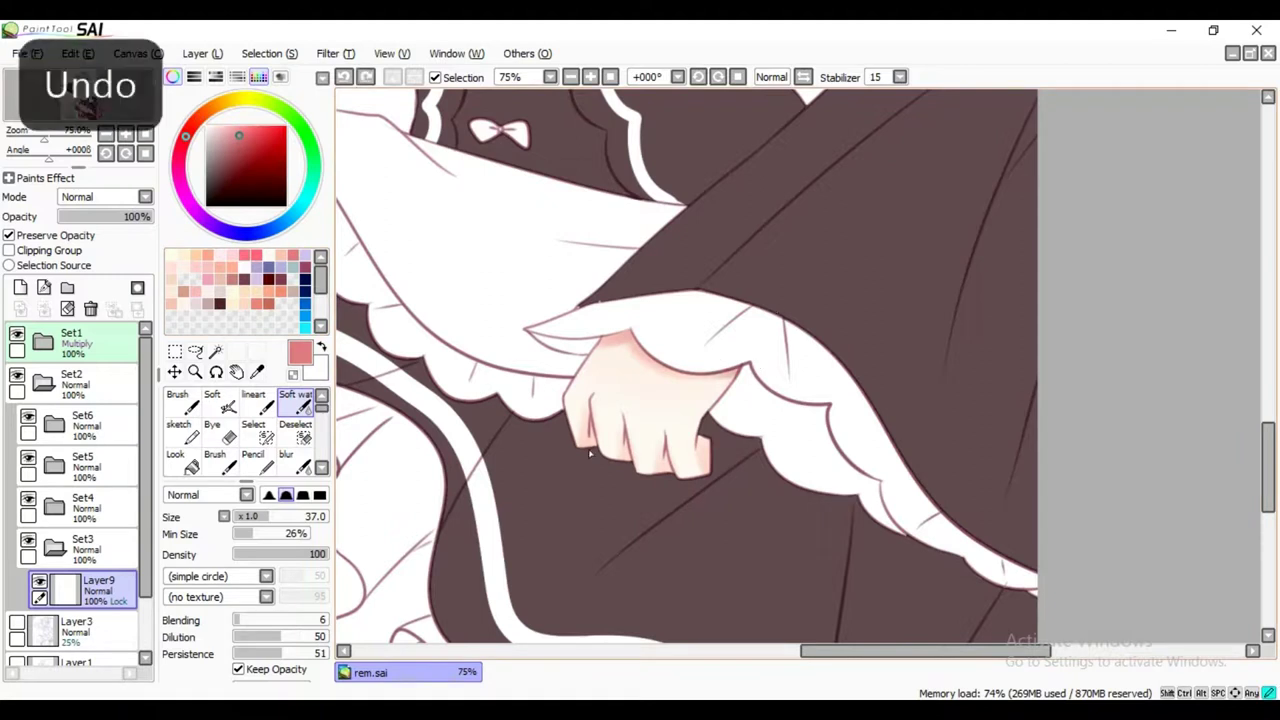
click(283, 256)
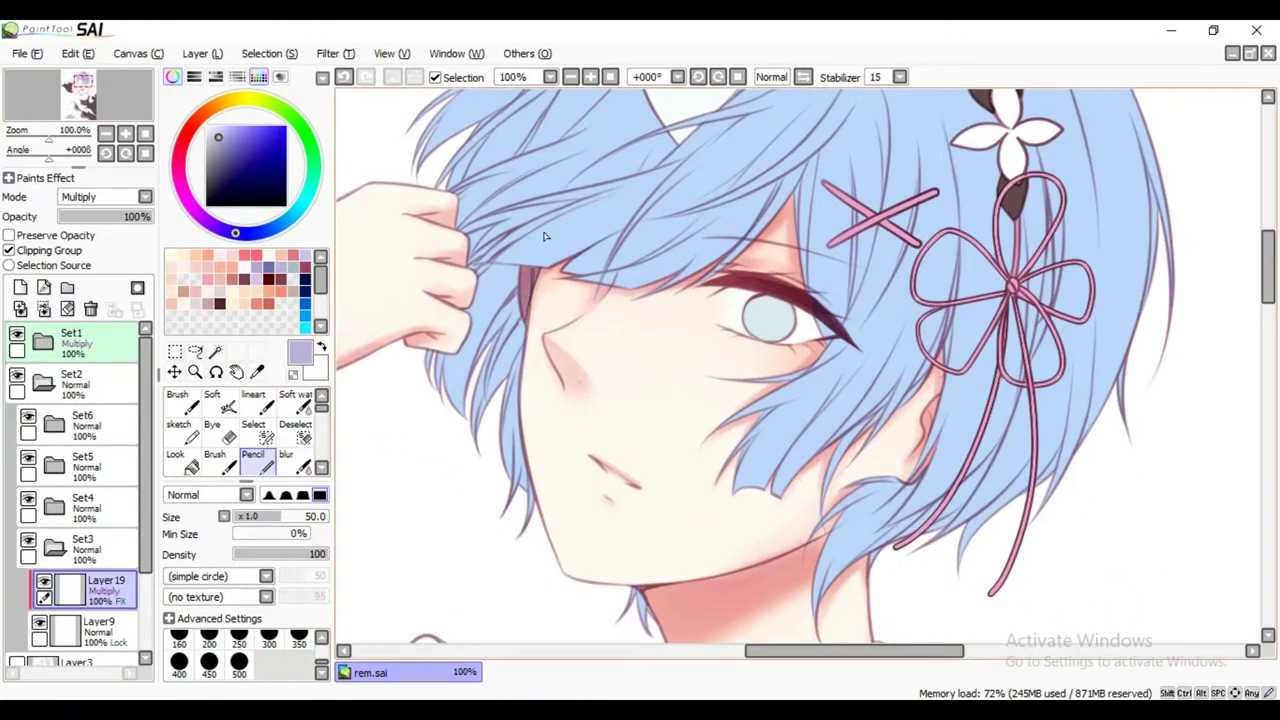
Paint lavender shadows under the fringe, by the eye and on the ear with the size 50 Pencil on the clipped Multiply layer.
key(ctrl+z)
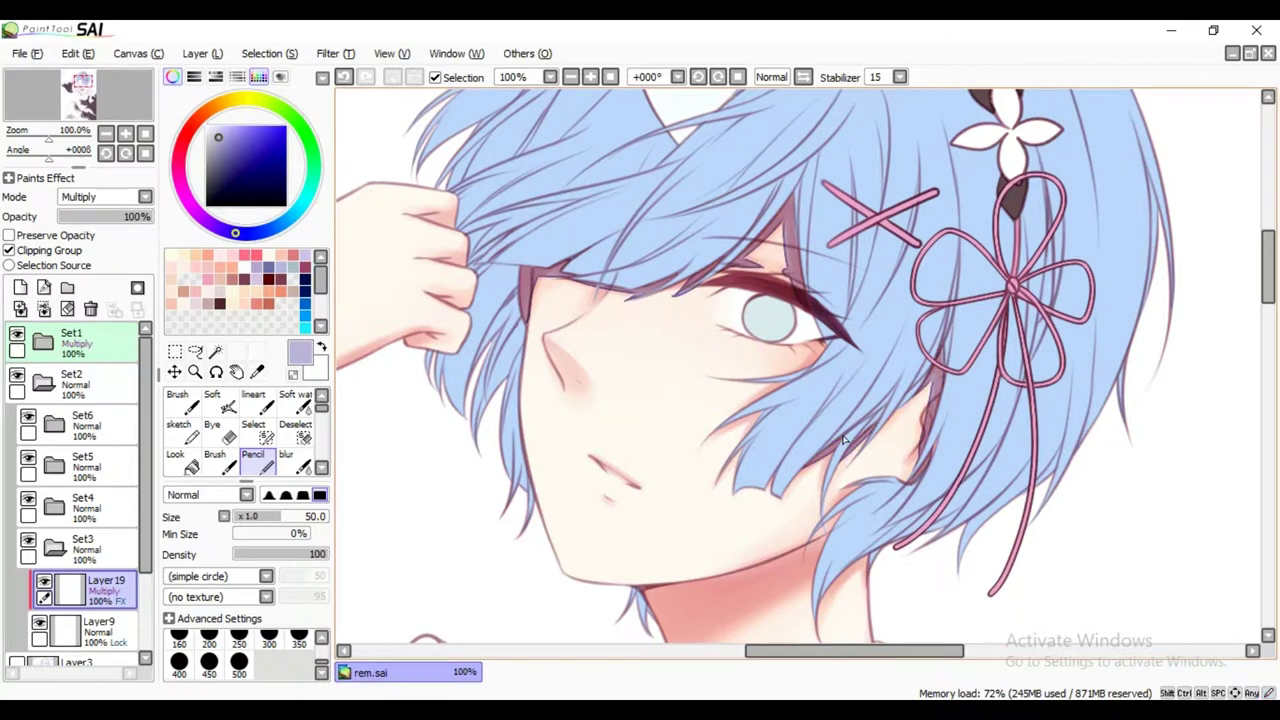
key(ctrl+z)
key(ctrl+z)
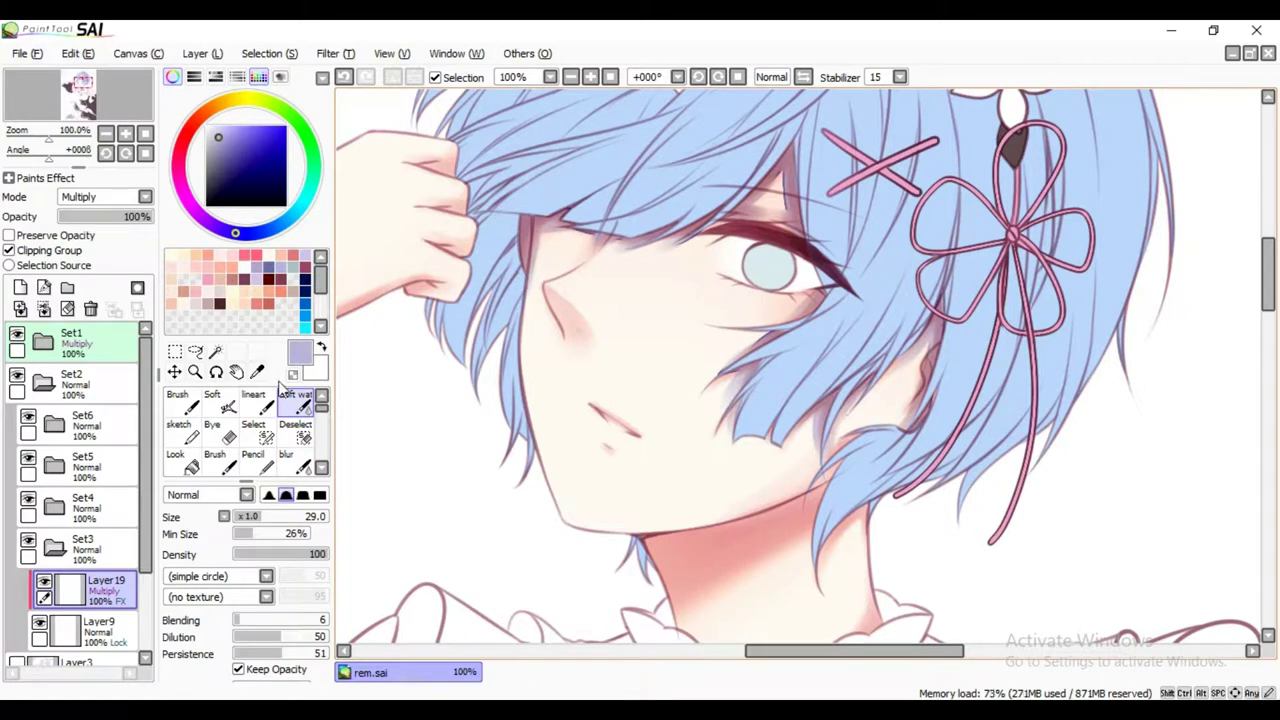
Soften the lavender shadows along the face, ear and neck with the Soft water brush at size 29.
key(ctrl+z)
key(ctrl+z)
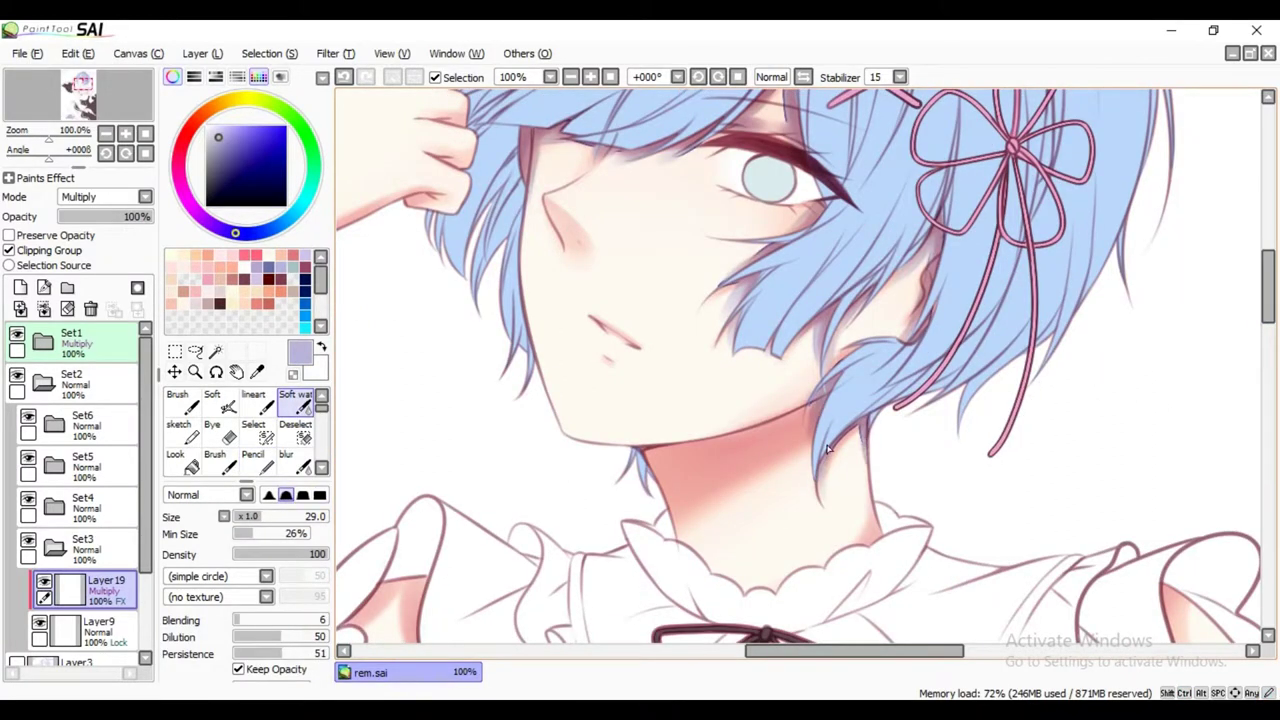
drag(828, 450, 740, 500)
key(ctrl+z)
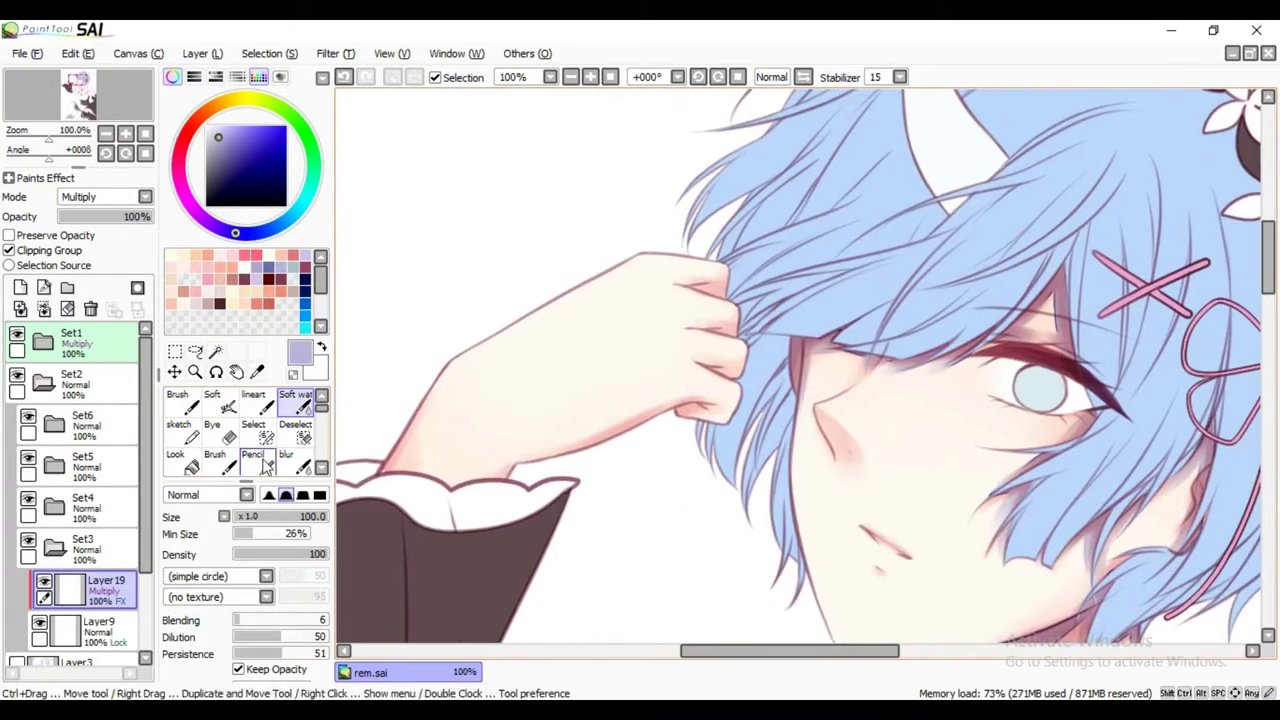
Paint lavender Pencil shadows on the raised hand, the upper arms and the chest beneath the ruffle.
click(255, 460)
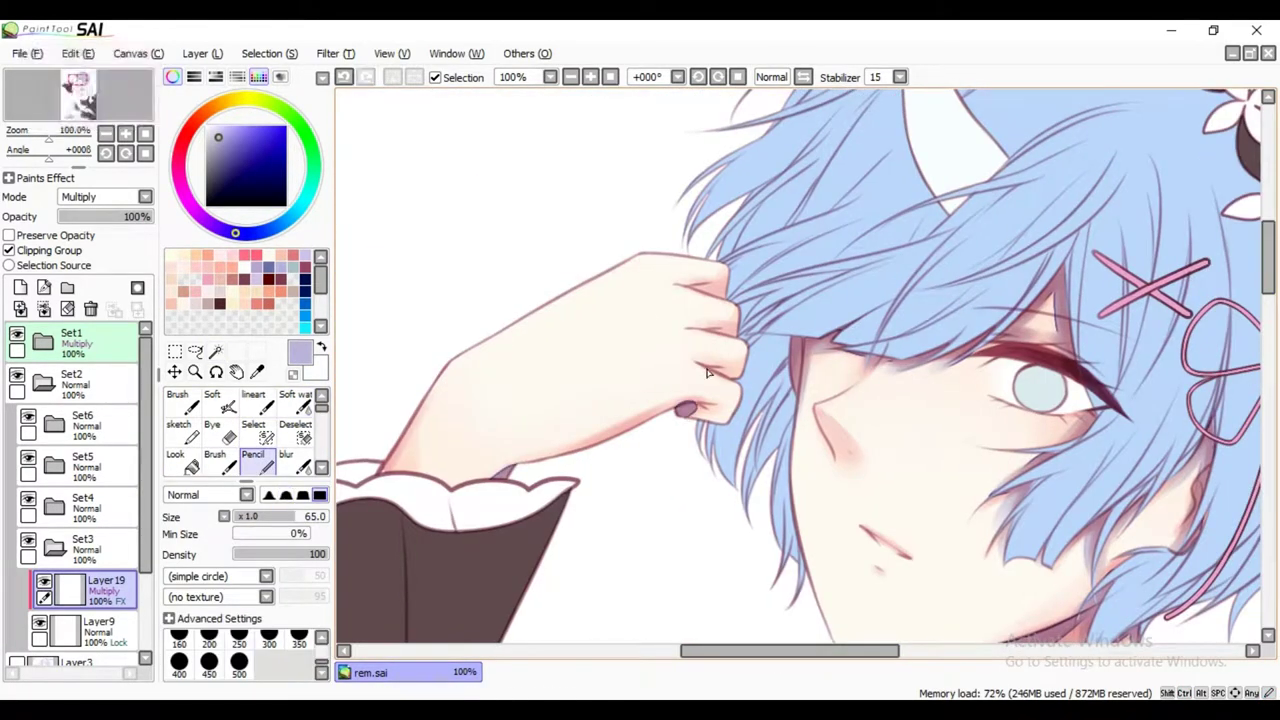
key(ctrl+z)
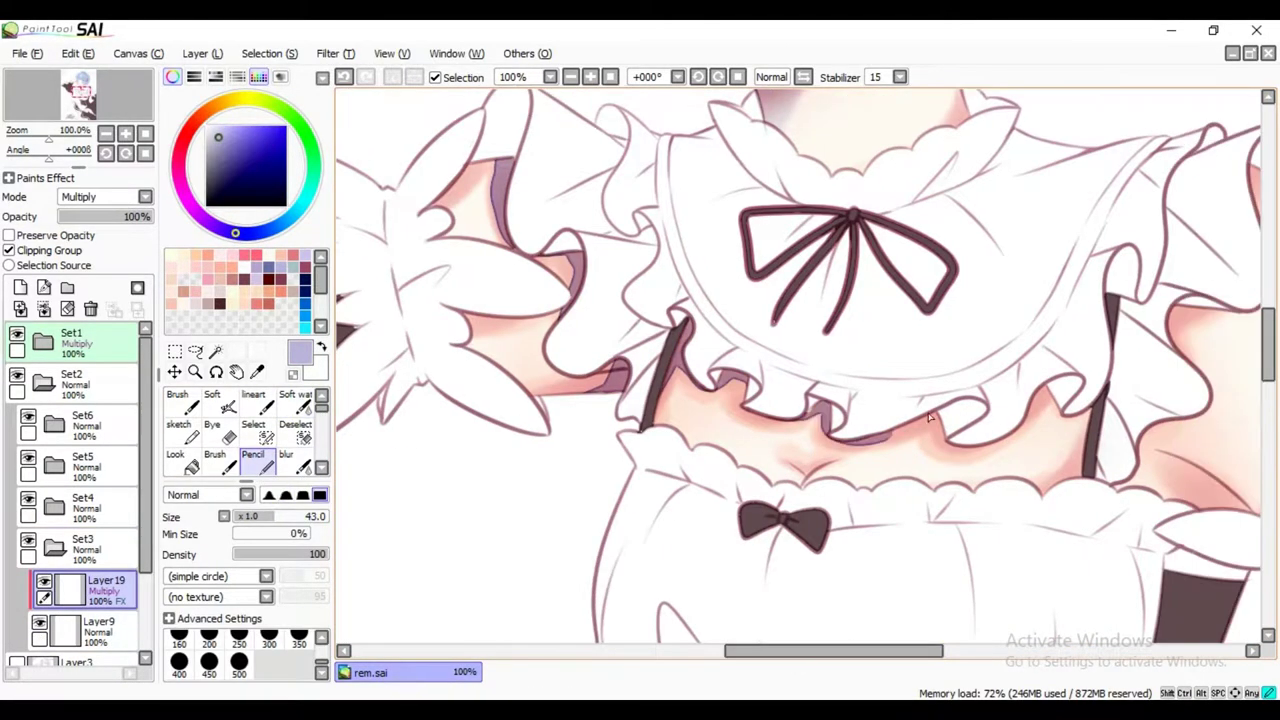
key(ctrl+z)
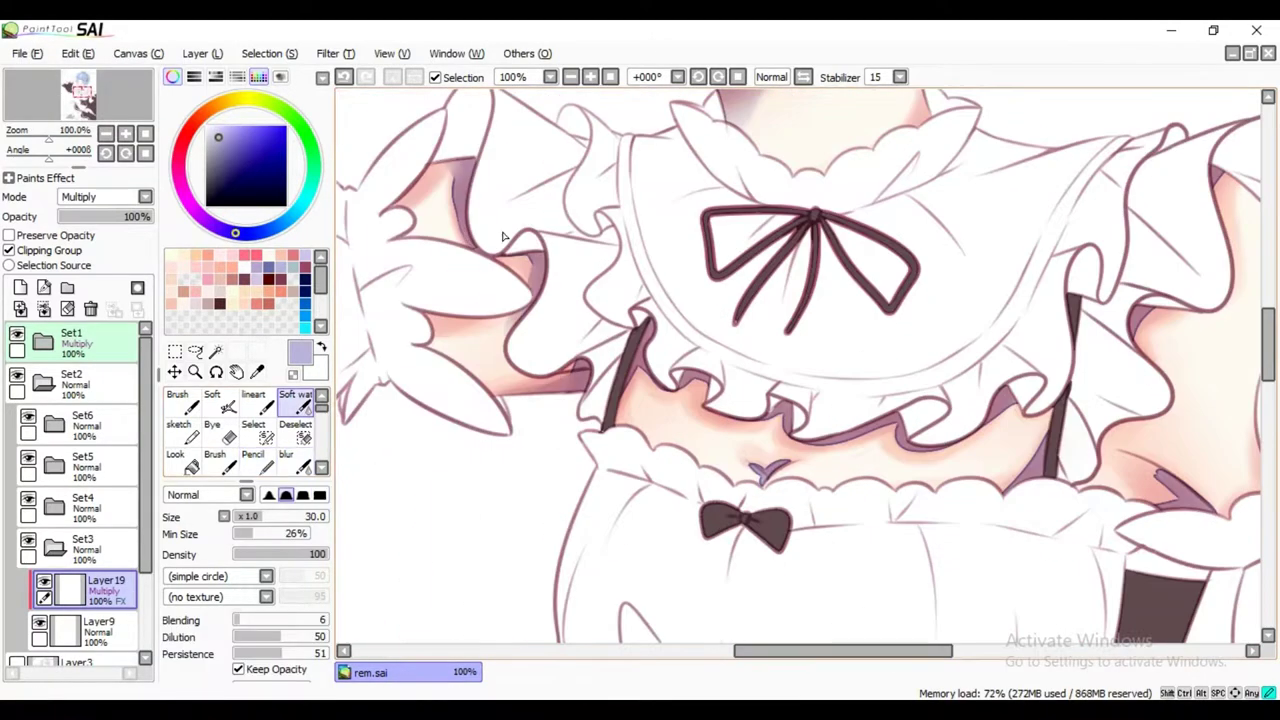
Blend the lavender shadows on the arms and chest with the Soft water brush at size 30.
key(ctrl+z)
key(ctrl+z)
key(ctrl+z)
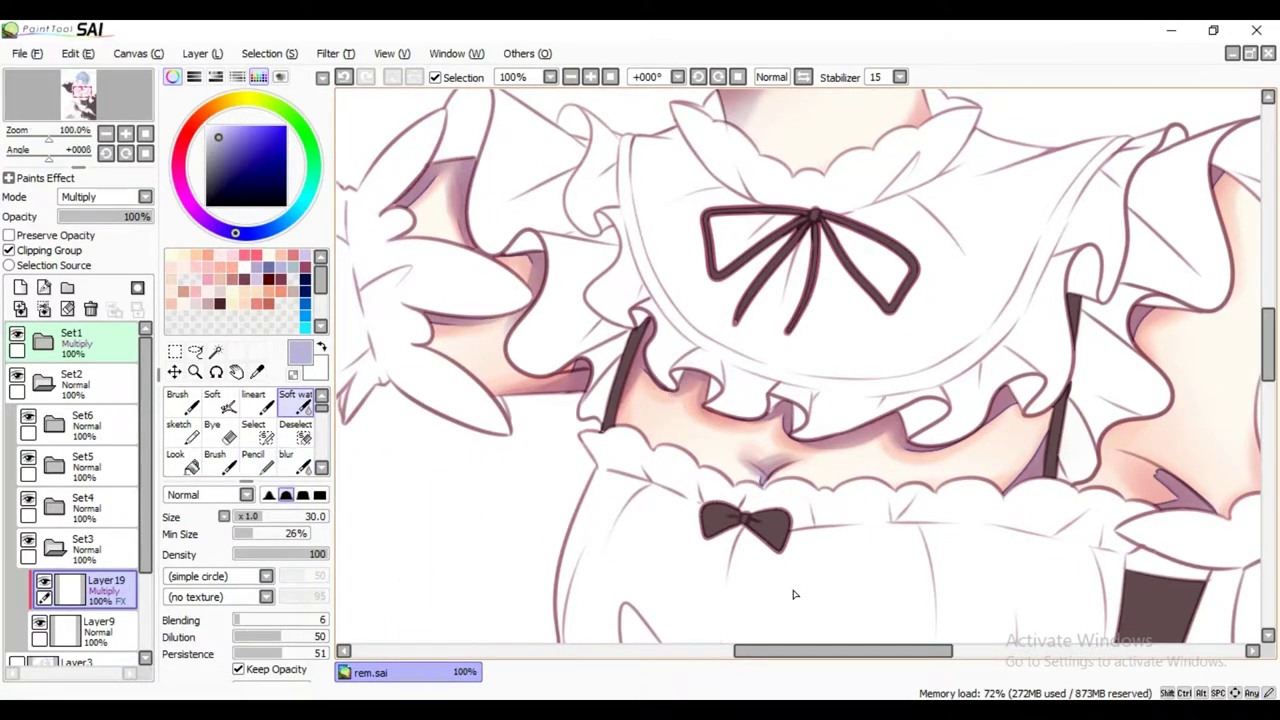
click(570, 77)
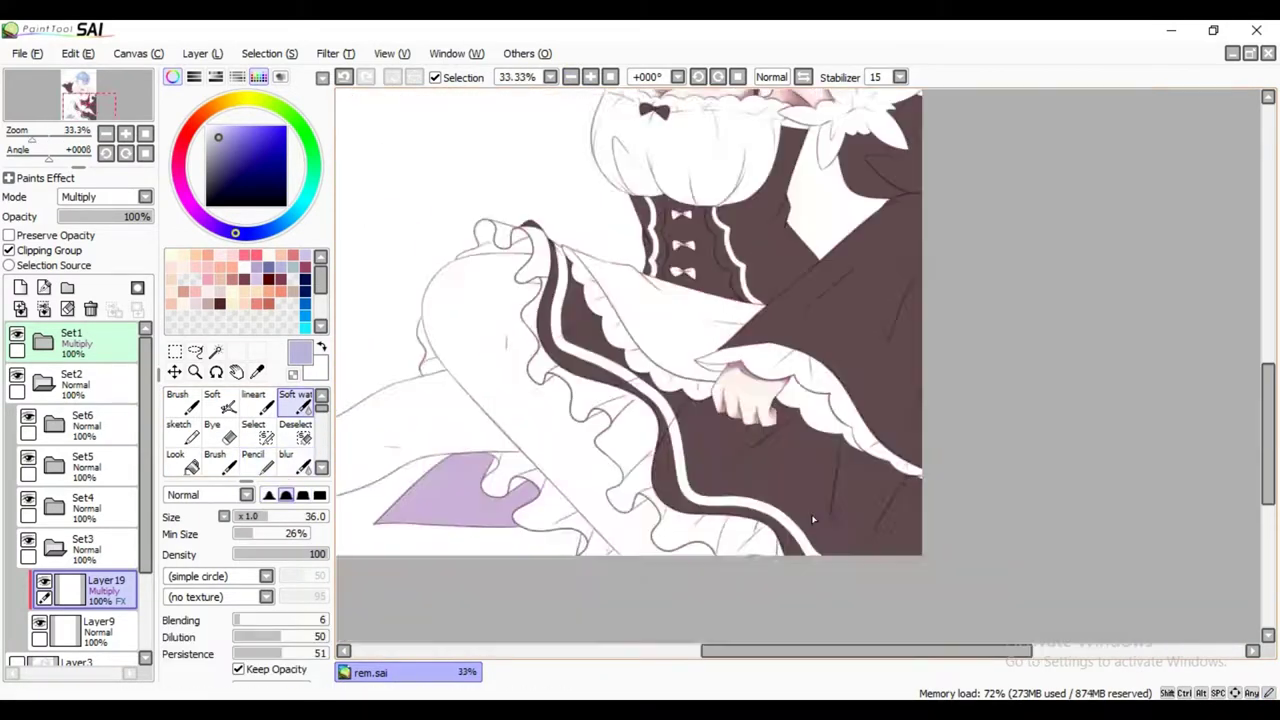
Tint the lavender shadows on the face, neck and raised hand salmon with the Soft brush at density 39, sizes 350 and 200.
key(ctrl+z)
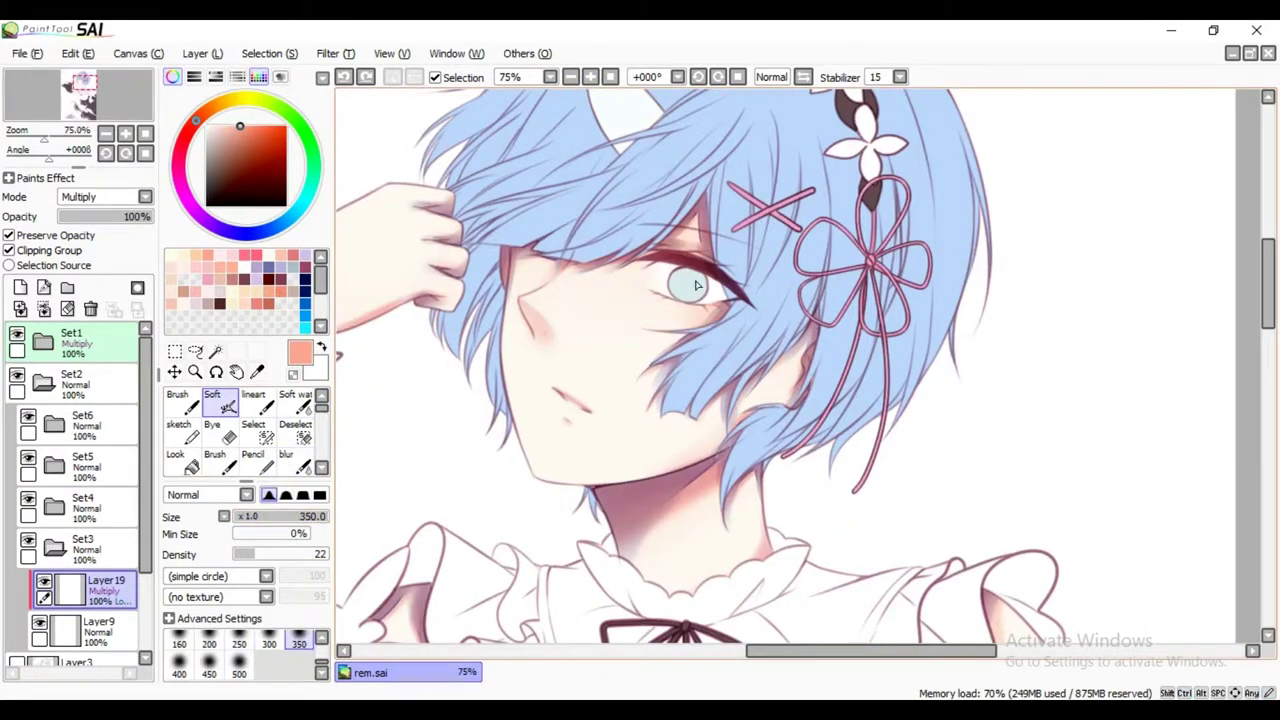
key(ctrl+z)
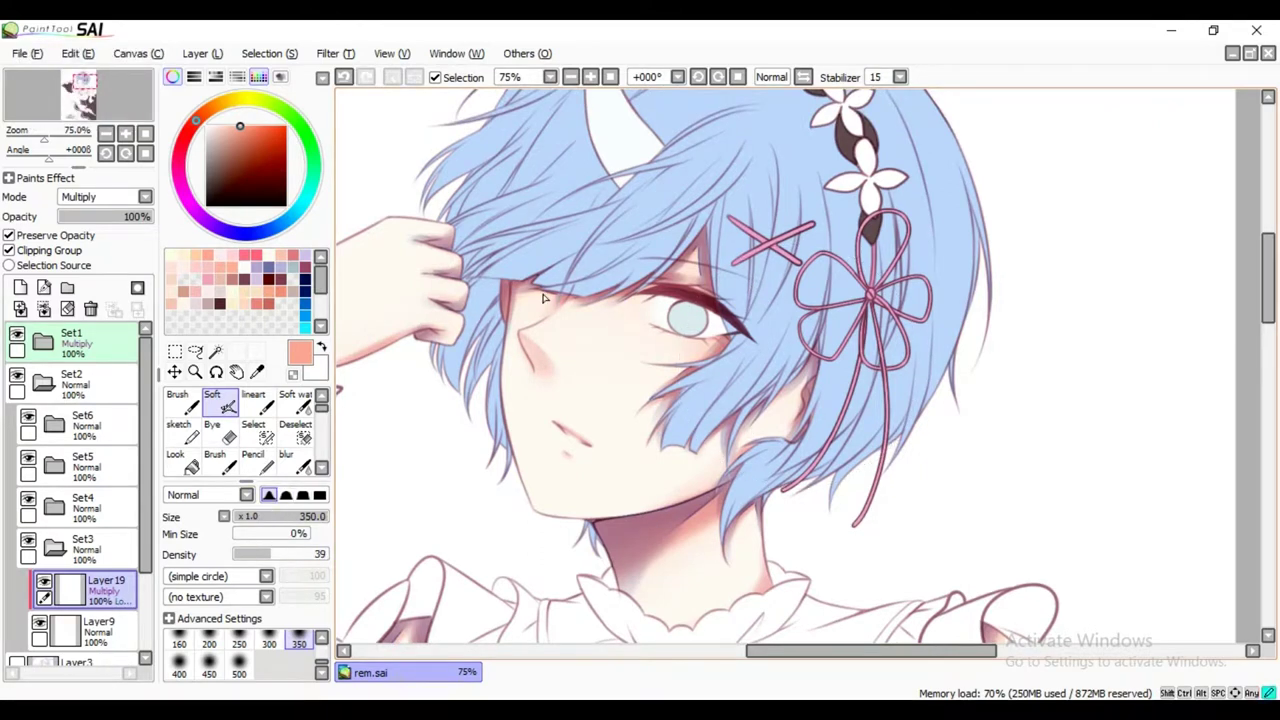
key(bracketleft)
key(bracketleft)
key(bracketleft)
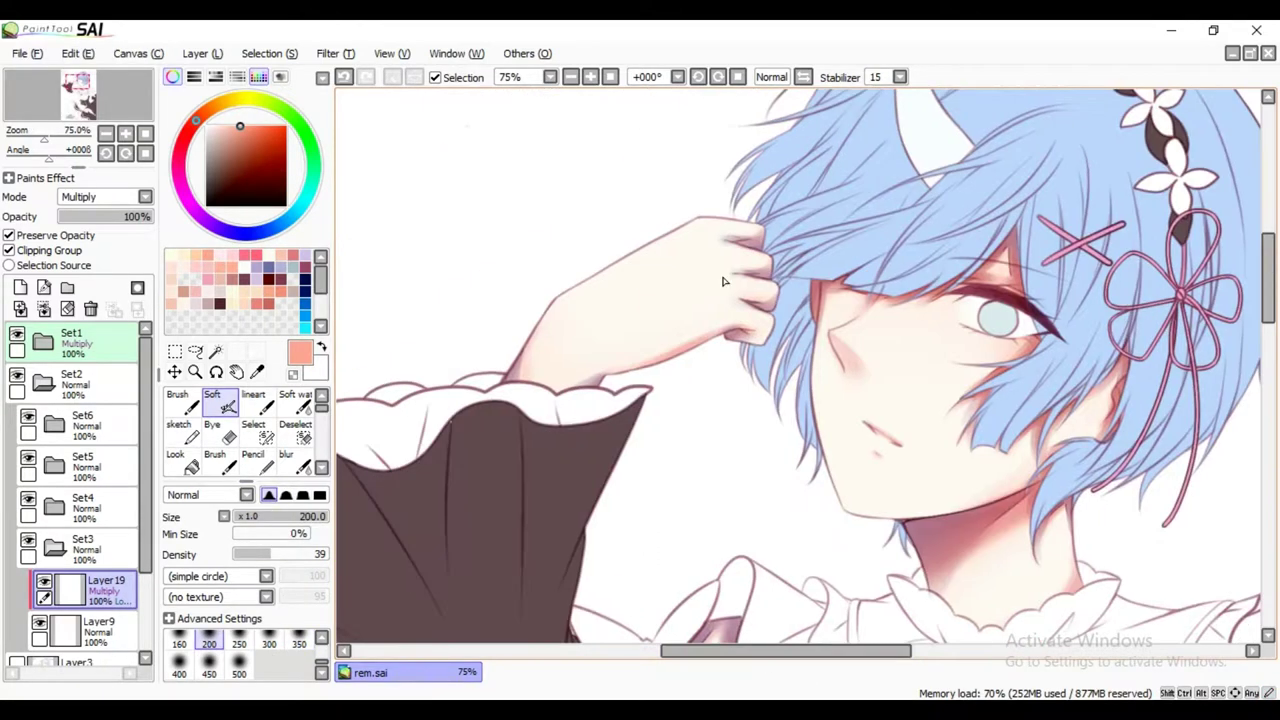
key(ctrl+z)
key(ctrl+z)
Add cyan reflected light to the neck, inner hair gap, ear and arm shadows with the Soft water brush on the Lumi & Shade layer.
scroll(866, 372, right, 3)
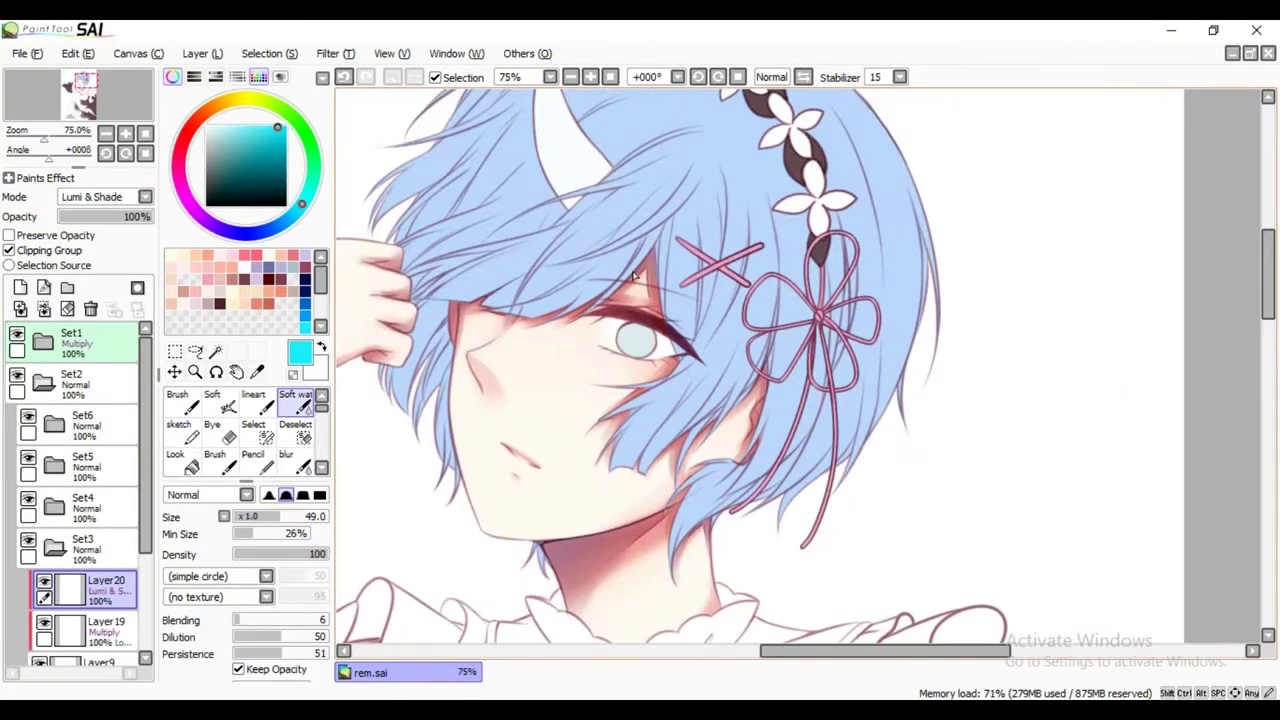
key(ctrl+z)
drag(758, 378, 760, 425)
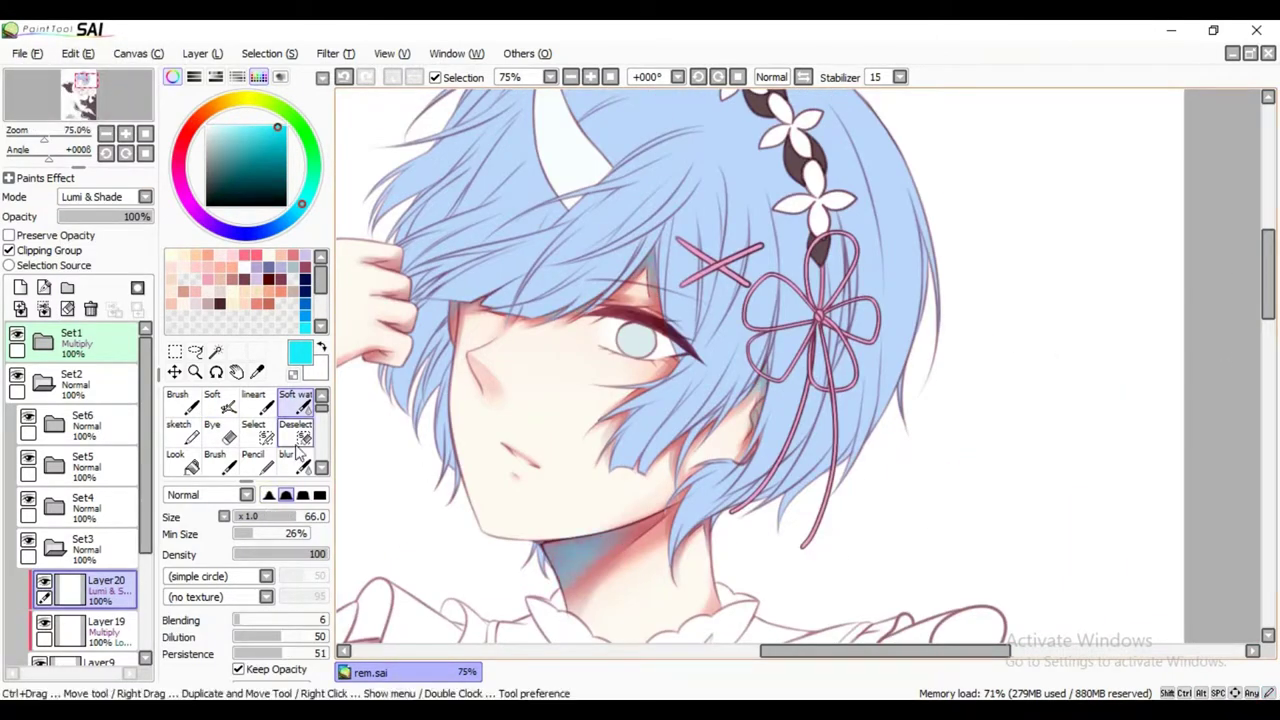
key(ctrl+z)
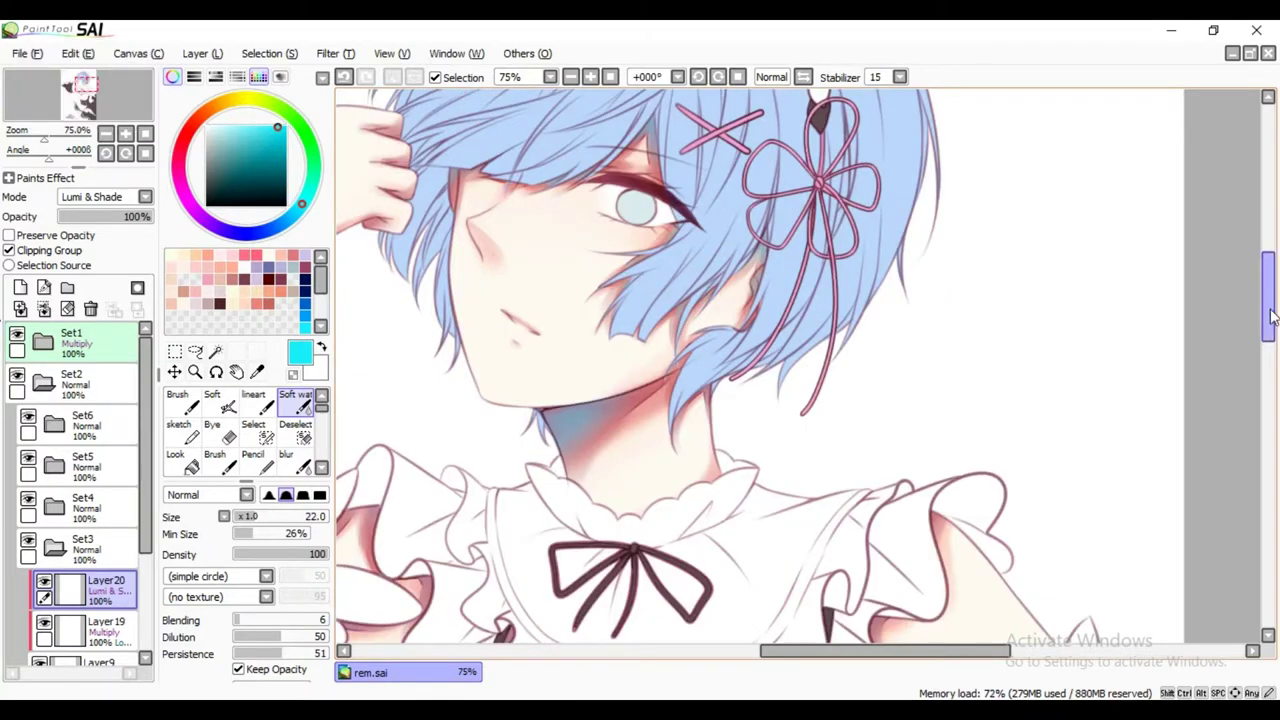
key(ctrl+z)
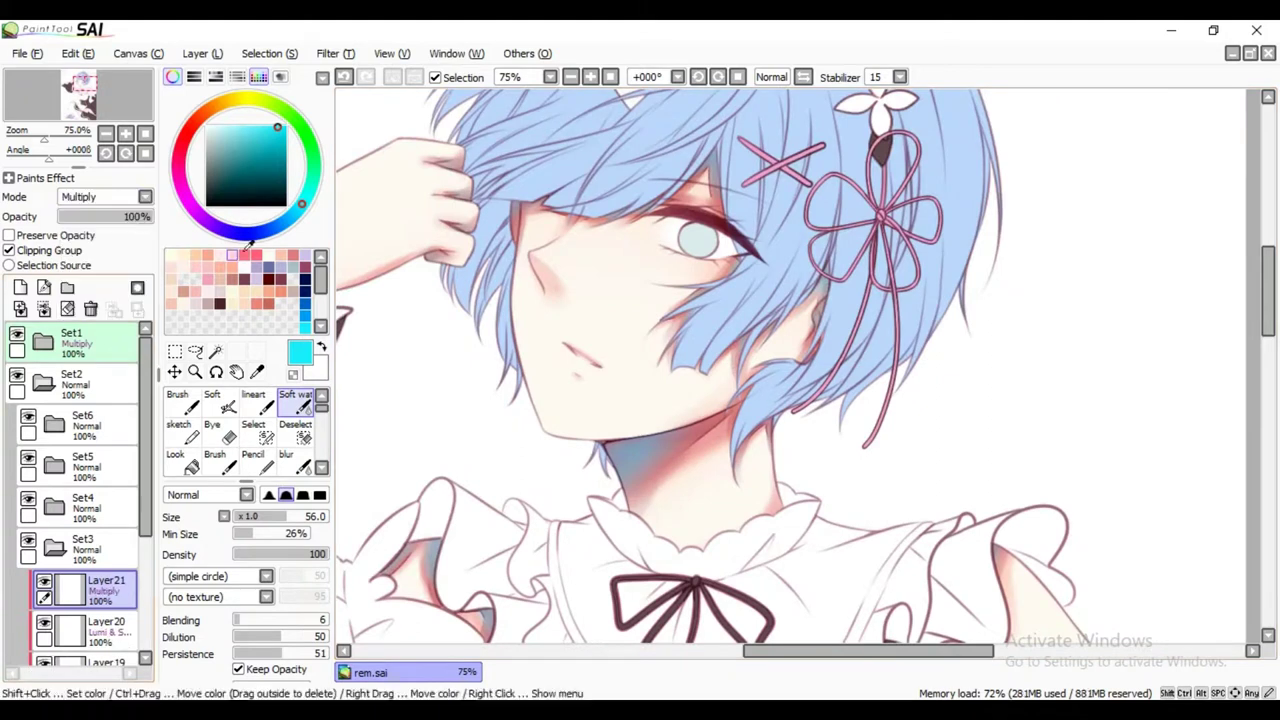
Blush the cheeks pink, adding pink hatching lines on a new clipped layer with the Brush at size 7, plus small white highlights.
key(ctrl+z)
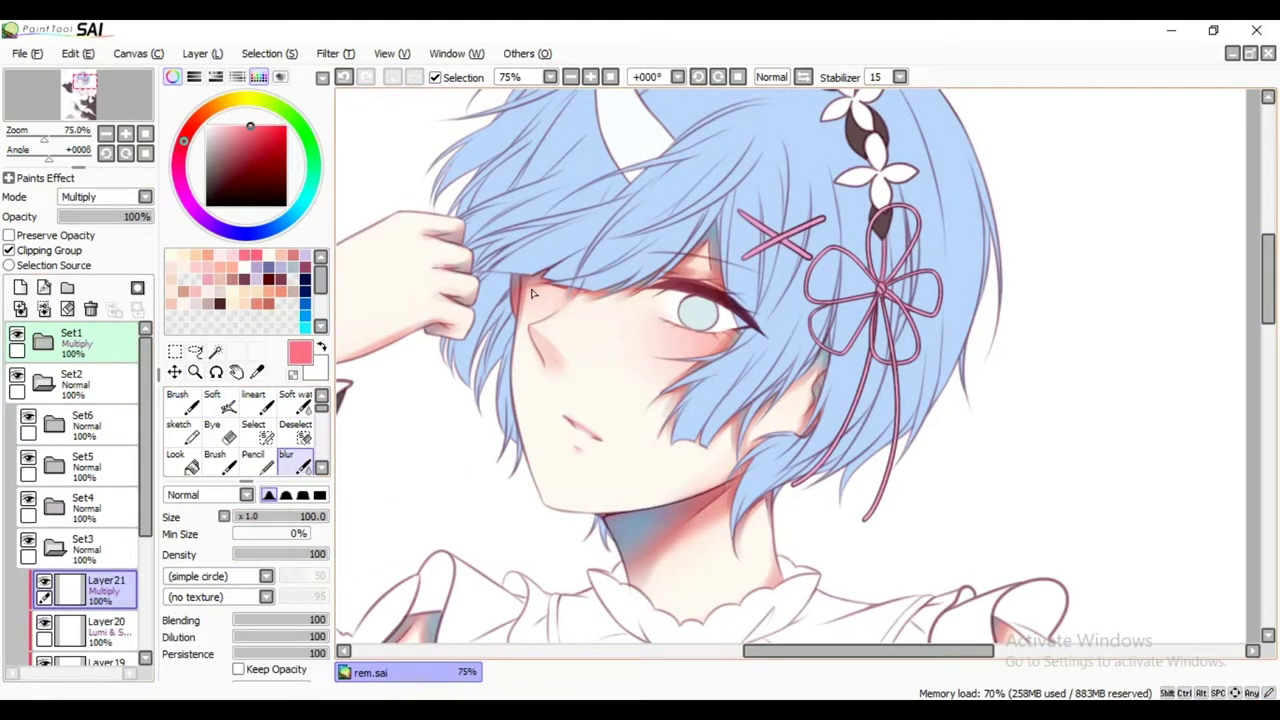
click(177, 400)
key(ctrl+z)
key(ctrl+z)
click(240, 516)
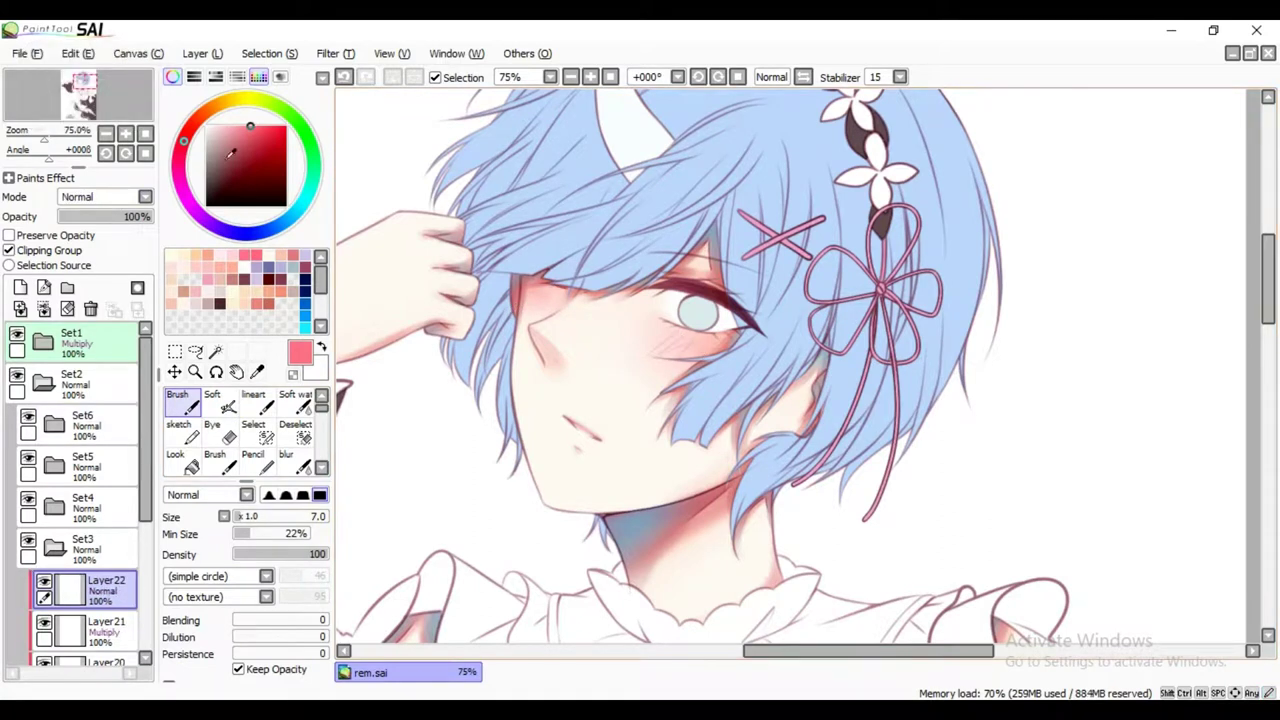
key(ctrl+z)
key(ctrl+z)
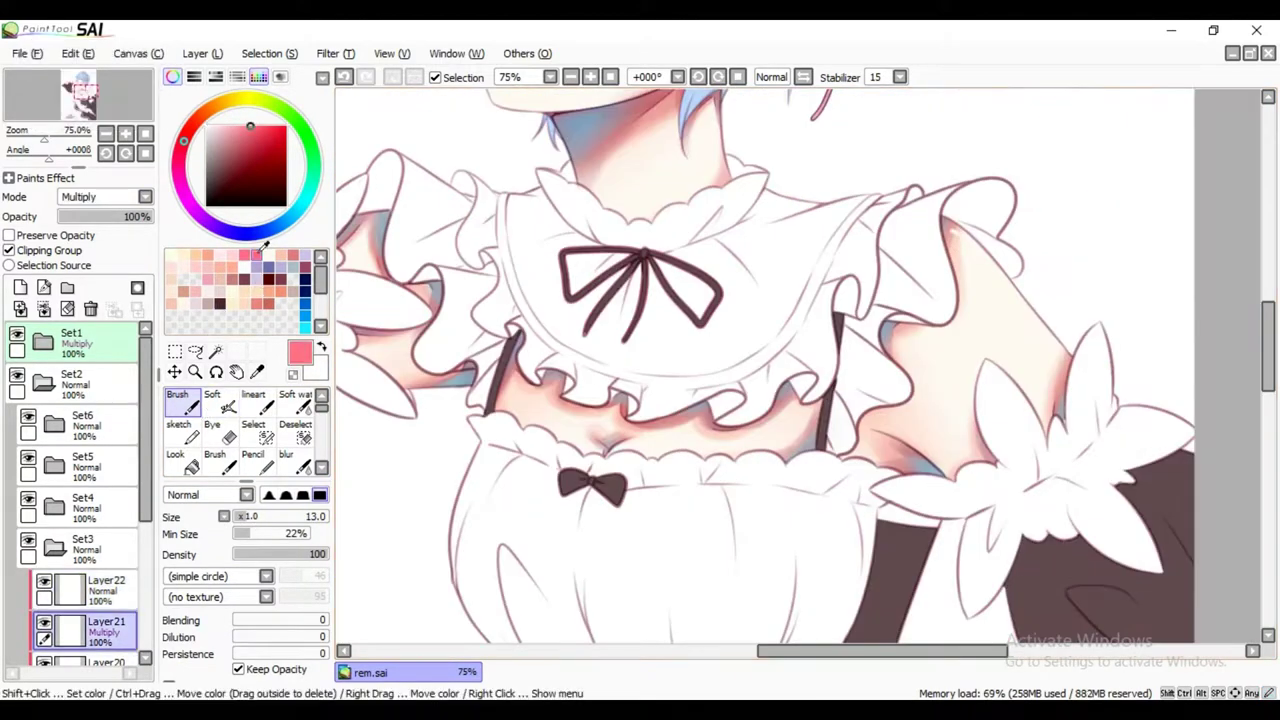
Tint the nose and lower lip pink, and paint white inside the mouth with the Pencil at size 8.
click(212, 400)
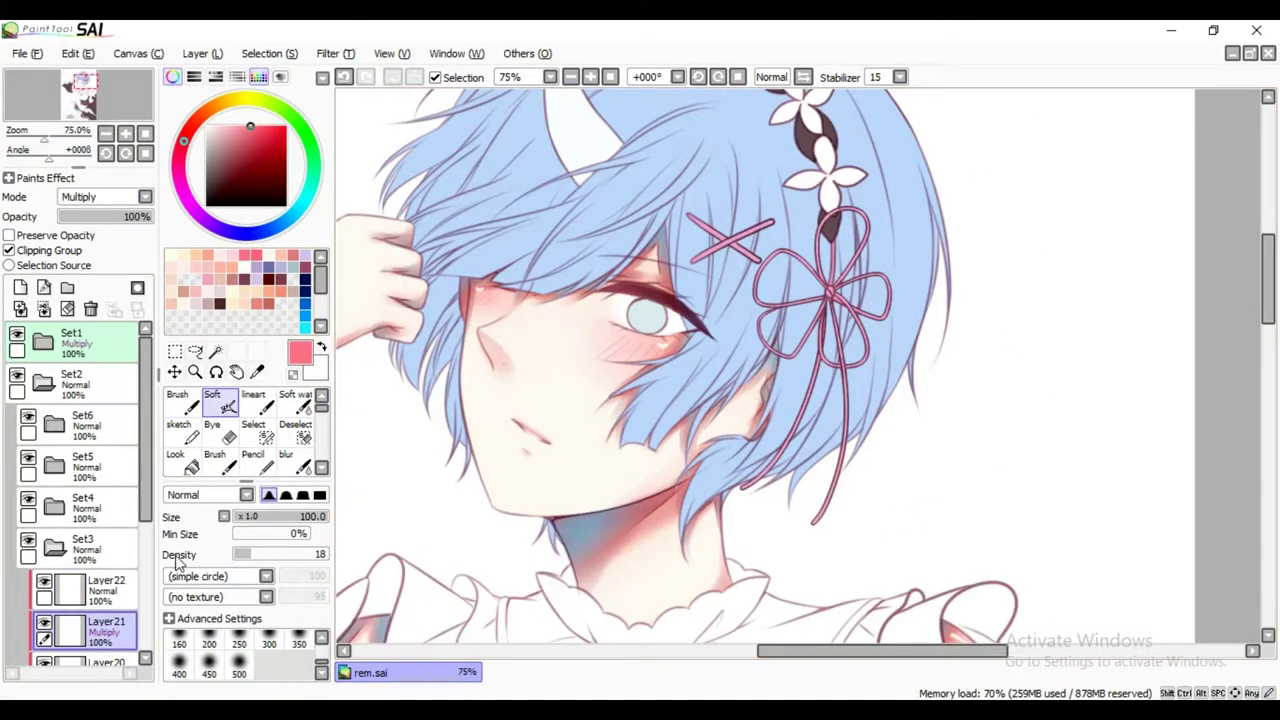
scroll(614, 359, up, 3)
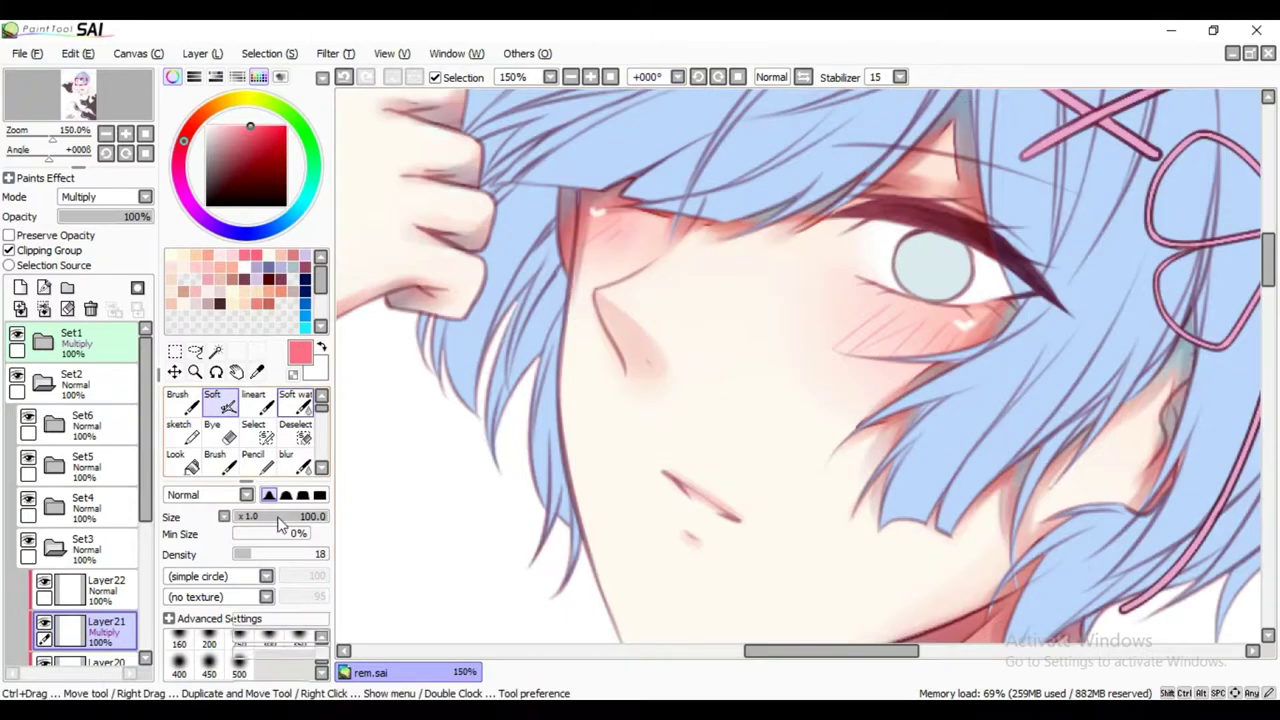
click(286, 454)
key(ctrl+z)
key(ctrl+z)
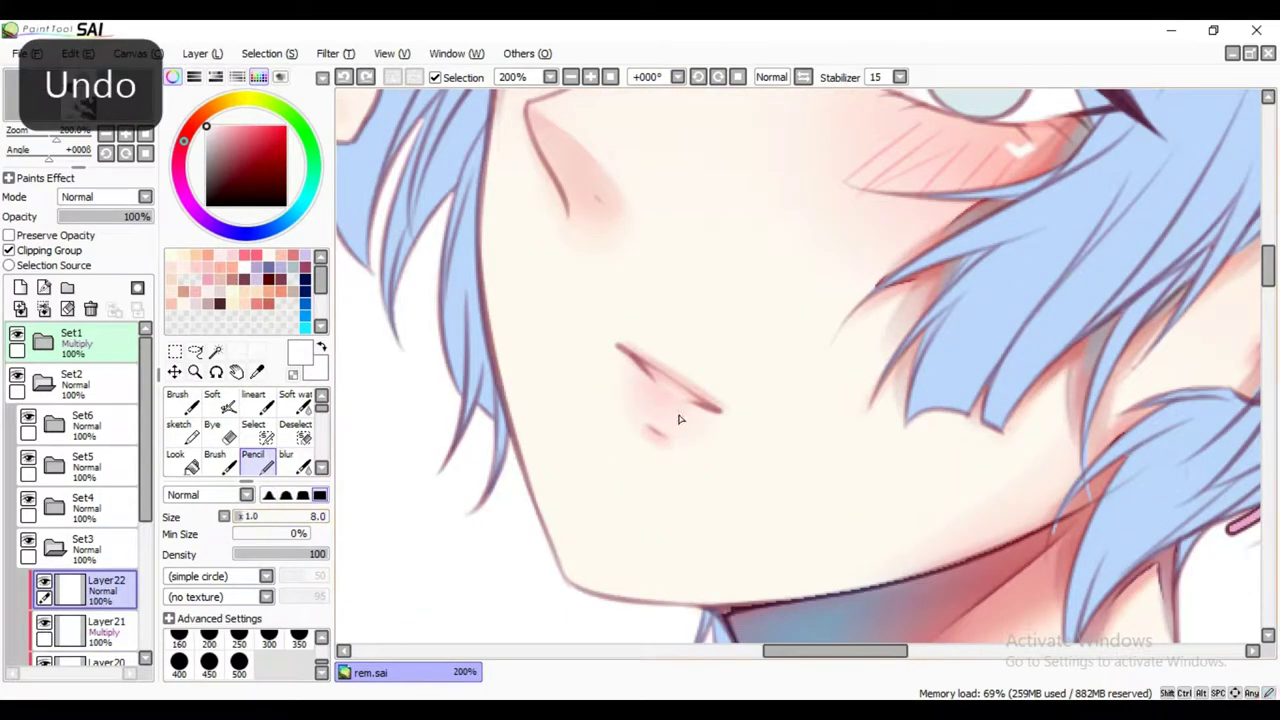
key(ctrl+z)
scroll(660, 375, down, 3)
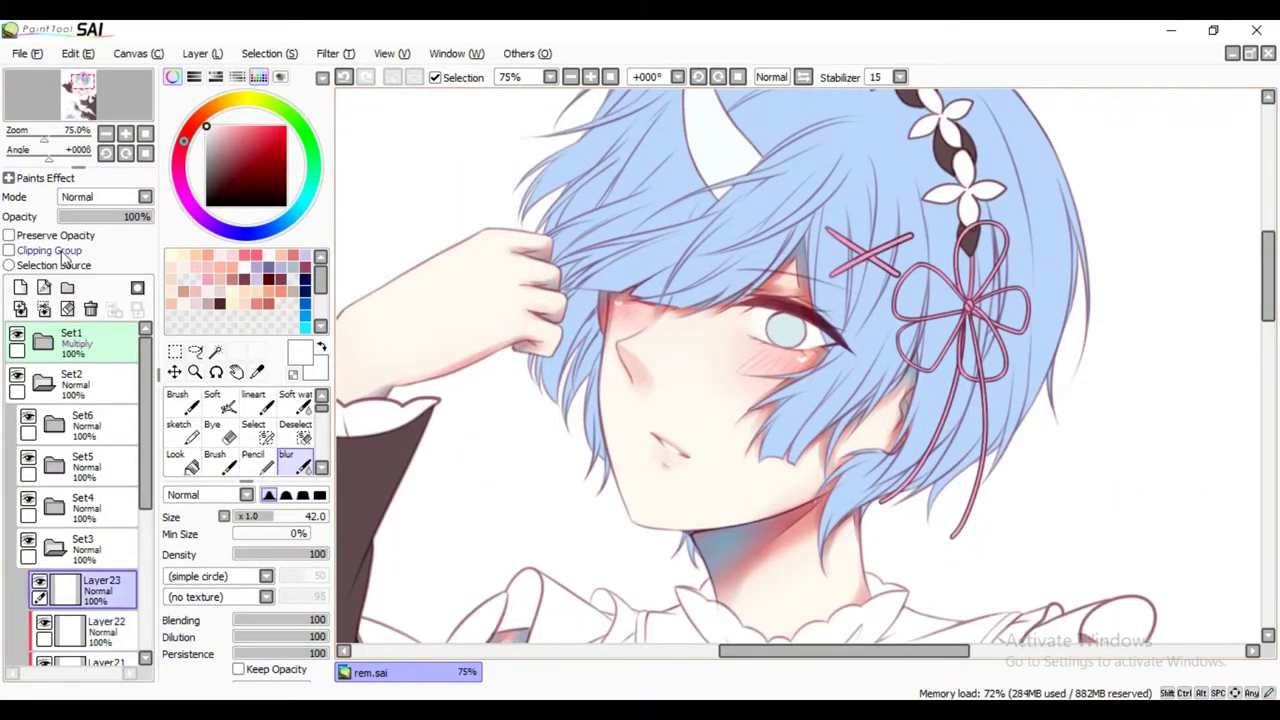
Paint a flat lavender shadow beneath the fringe across the nose bridge and eye on a new clipped Multiply layer.
key(ctrl+z)
key(ctrl+z)
Soften the lavender shadow across the face with the blur brush and lower its layer opacity to 16%.
click(286, 458)
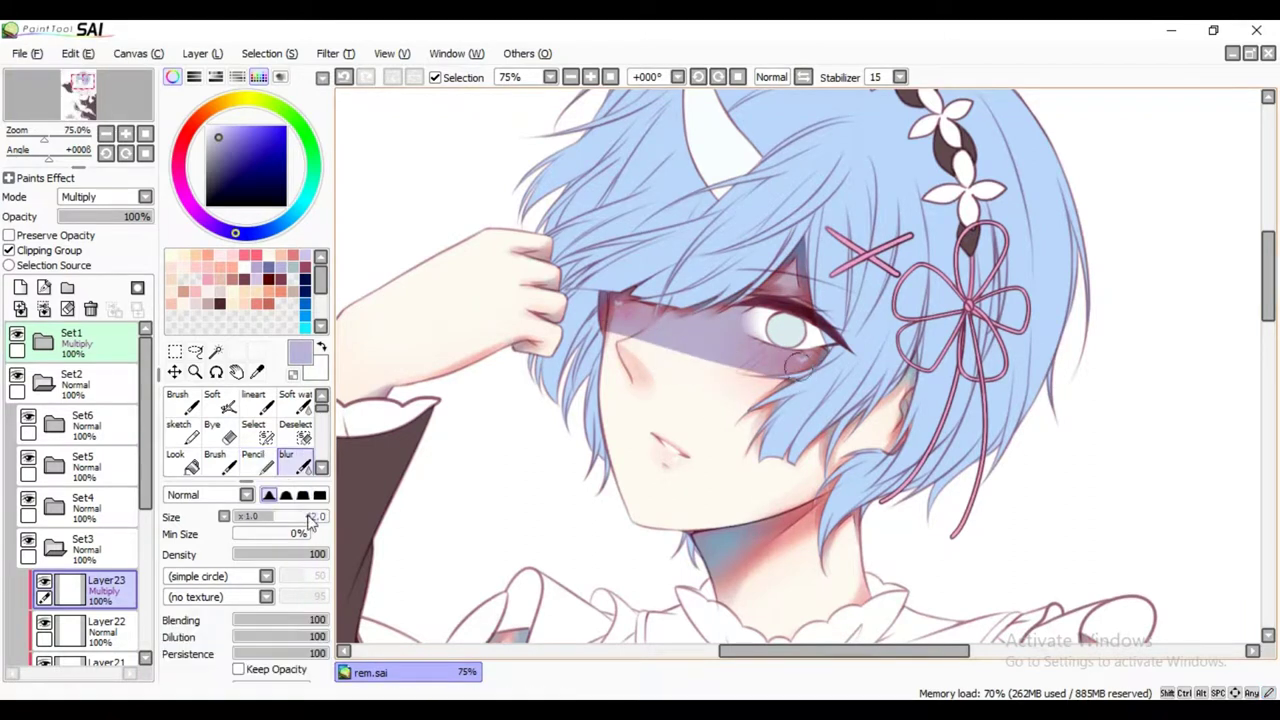
key(ctrl+y)
key(ctrl+z)
scroll(80, 500, down, 2)
key(e)
click(65, 505)
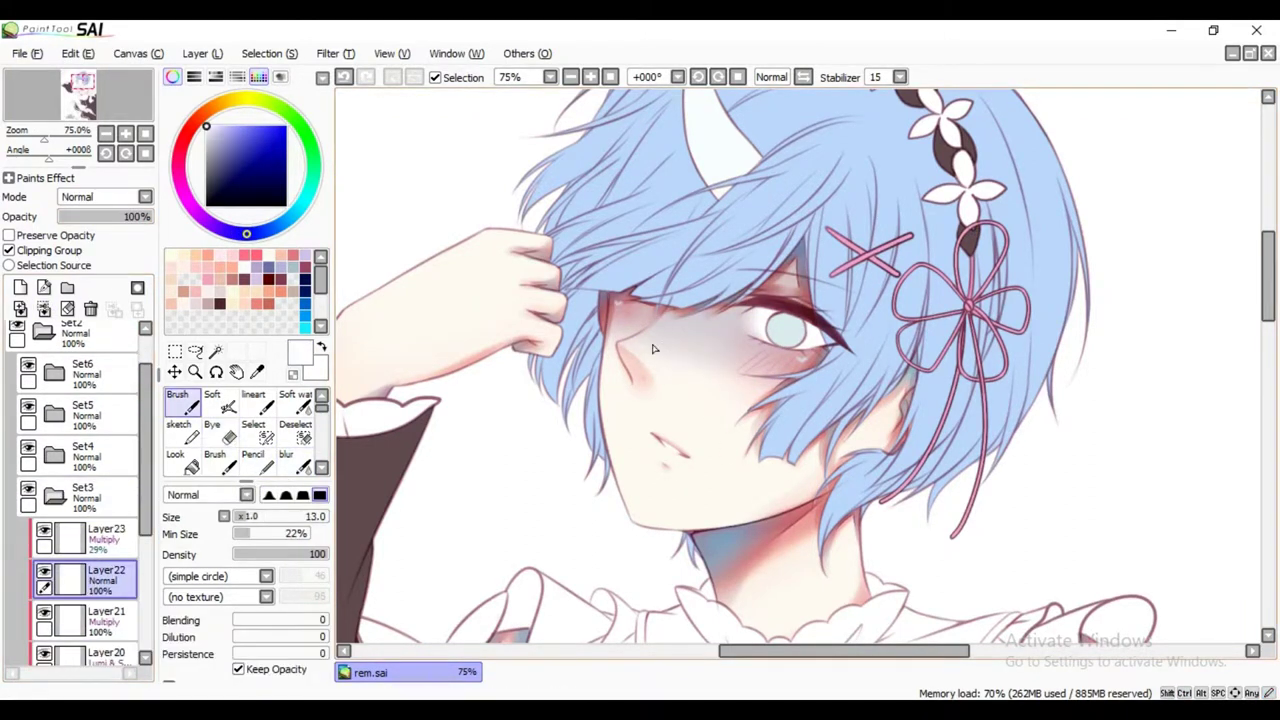
key(ctrl+z)
click(71, 218)
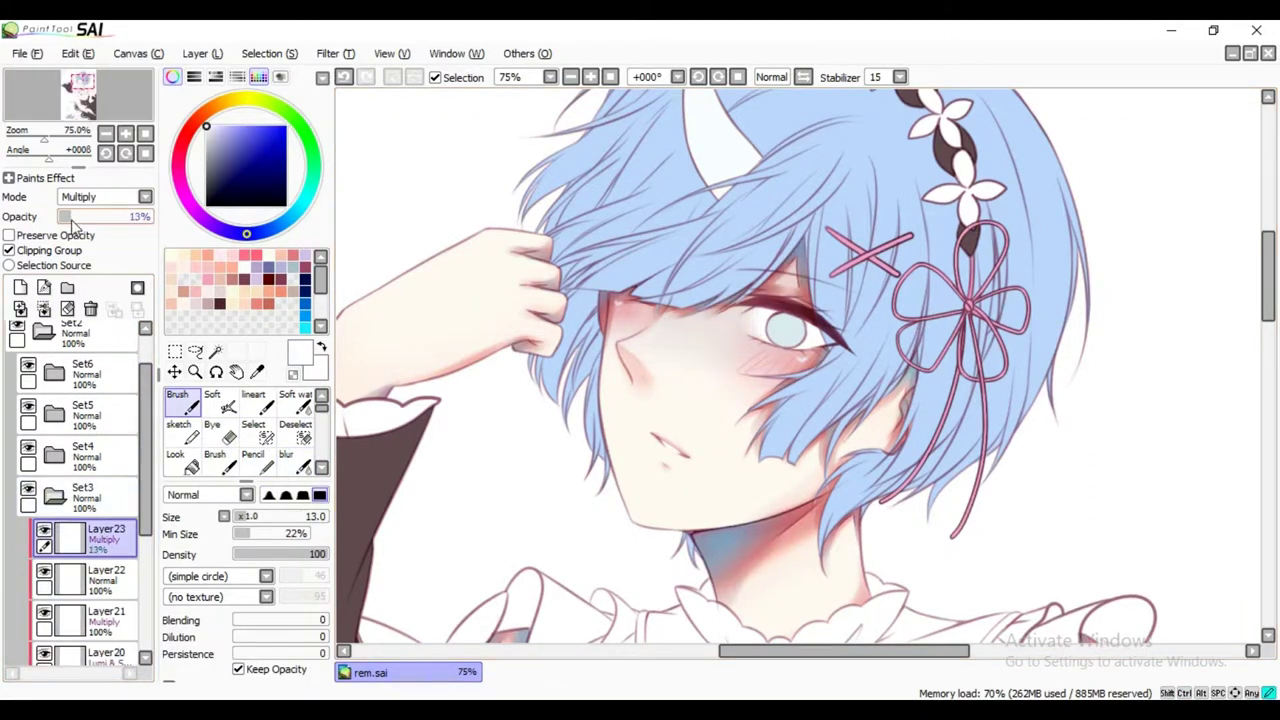
Spatter red blood over the cheek and jaw on a new clipped layer with the blood brush at sizes 110 and 55.
click(268, 268)
scroll(245, 430, down, 2)
click(214, 400)
drag(800, 360, 705, 405)
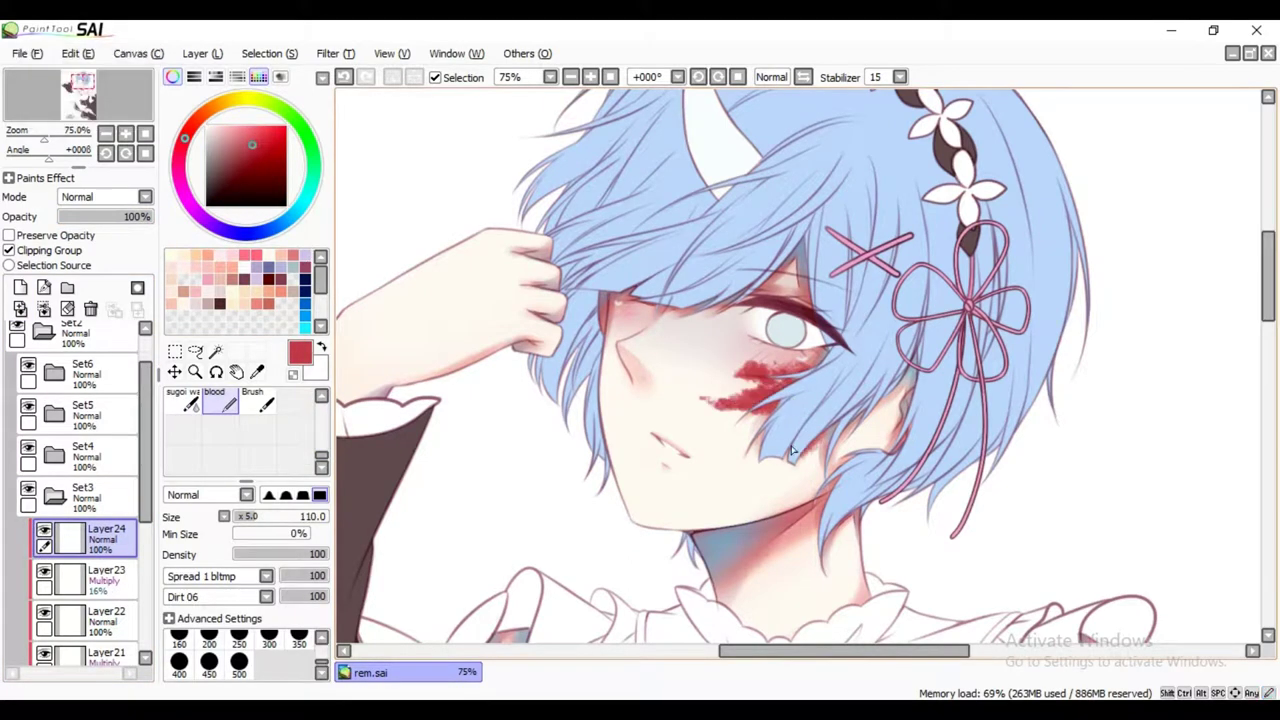
key(ctrl+z)
key(bracketleft)
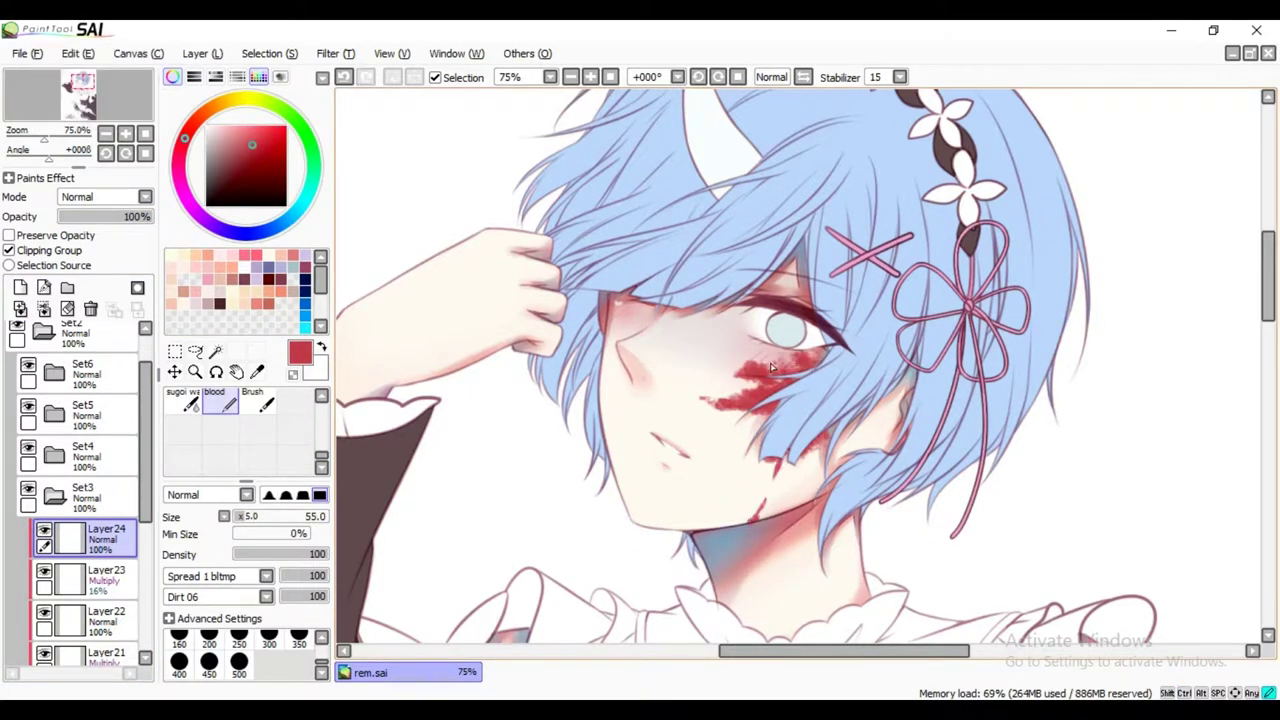
key(ctrl+z)
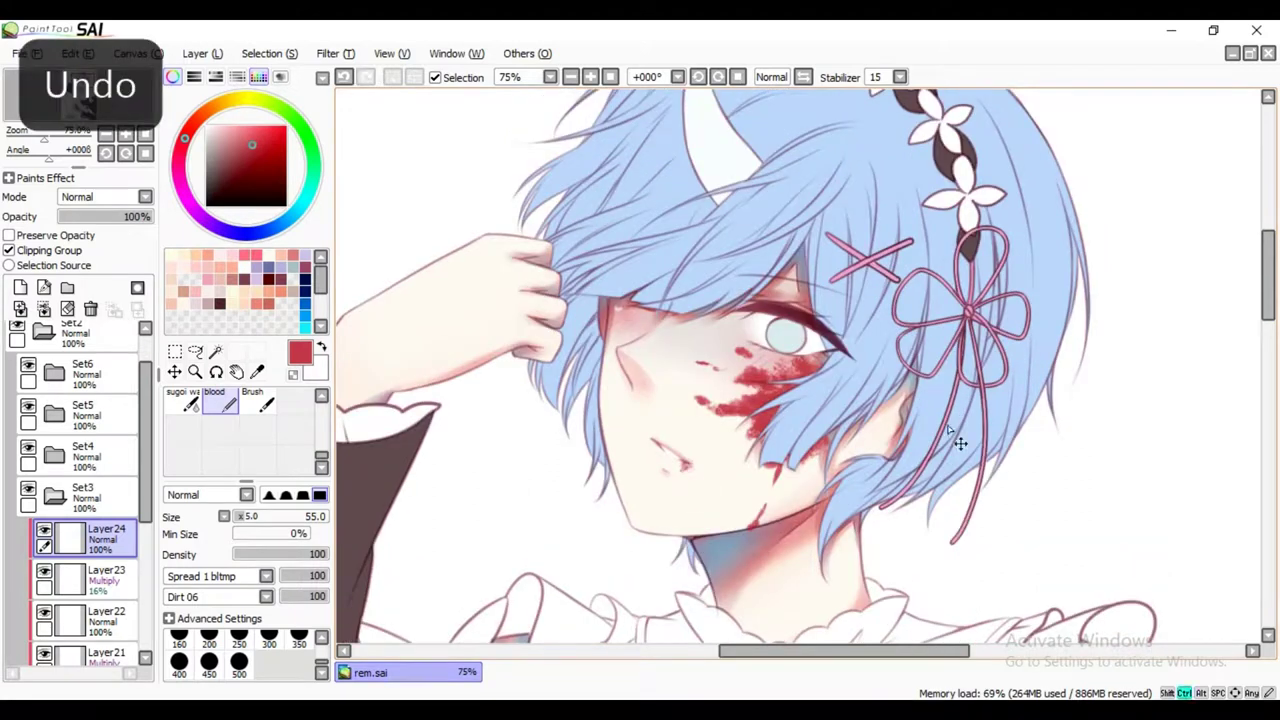
Layer darker red into the cheek blood with the blood brush at sizes 80 and 50, and adjust the layer's hue and saturation.
alt+click(780, 398)
key(ctrl+z)
alt+click(735, 409)
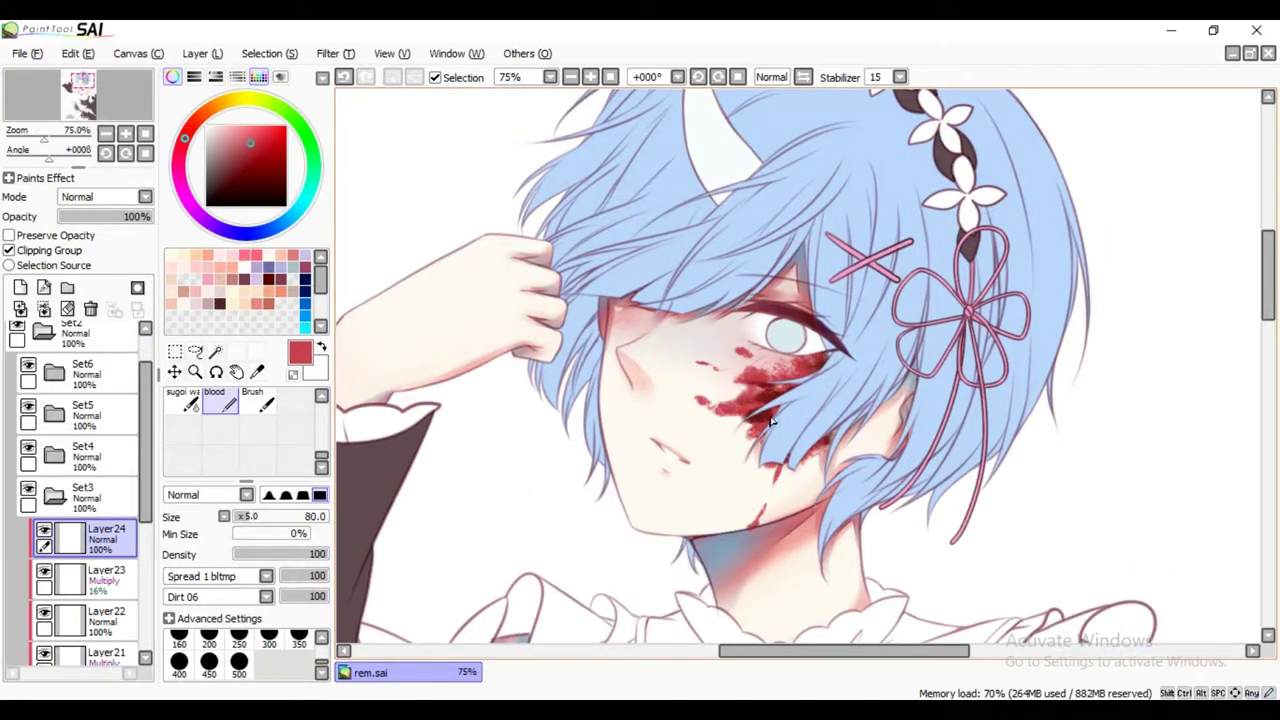
key(ctrl+z)
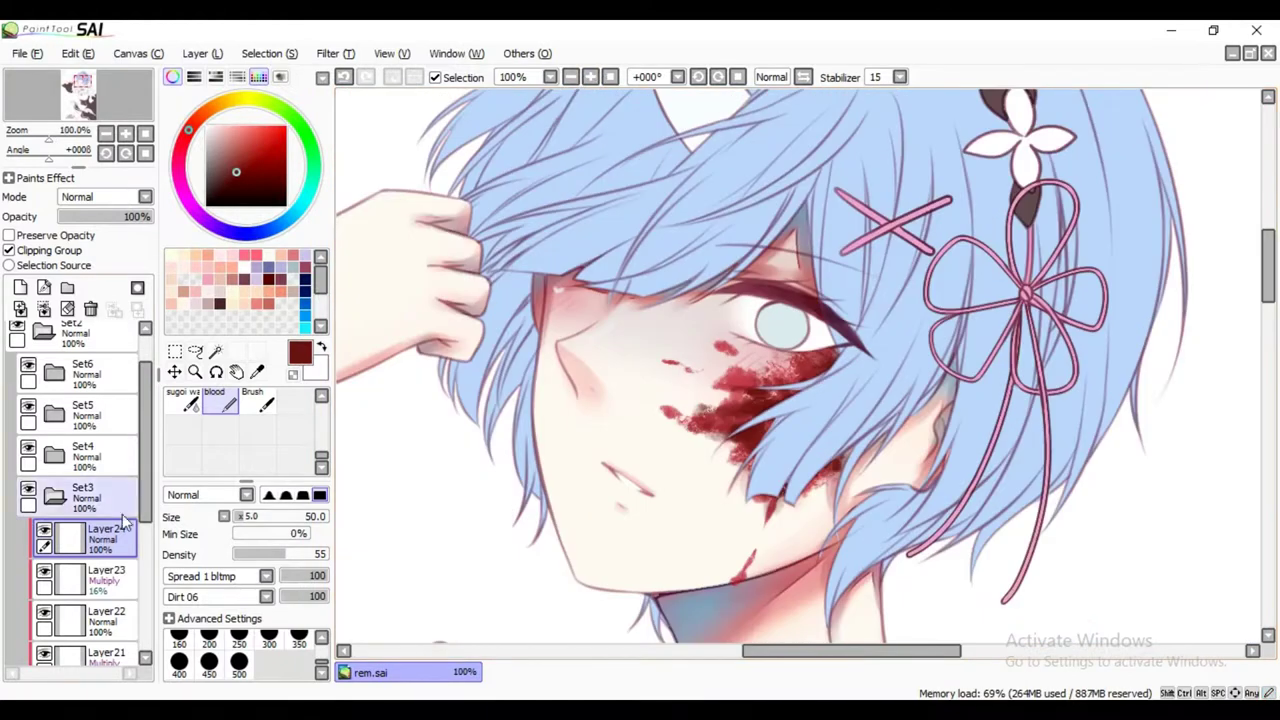
key(ctrl+u)
drag(1069, 144, 1113, 150)
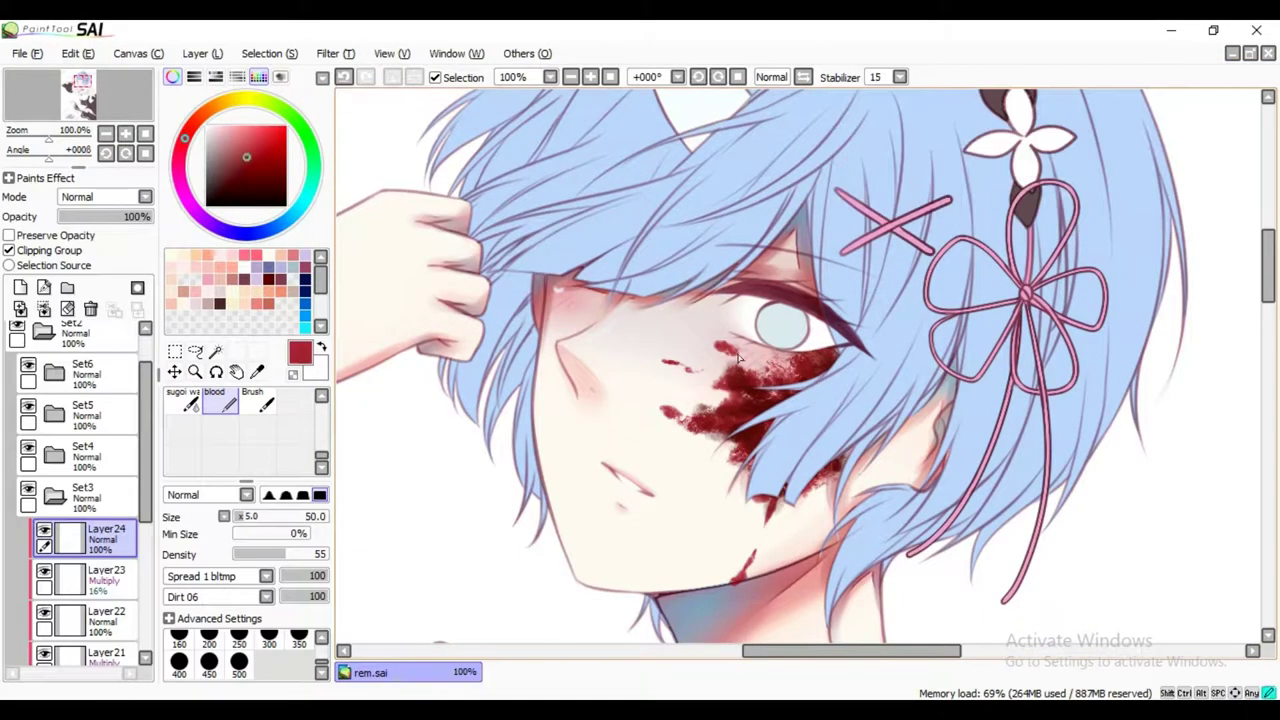
key(ctrl+z)
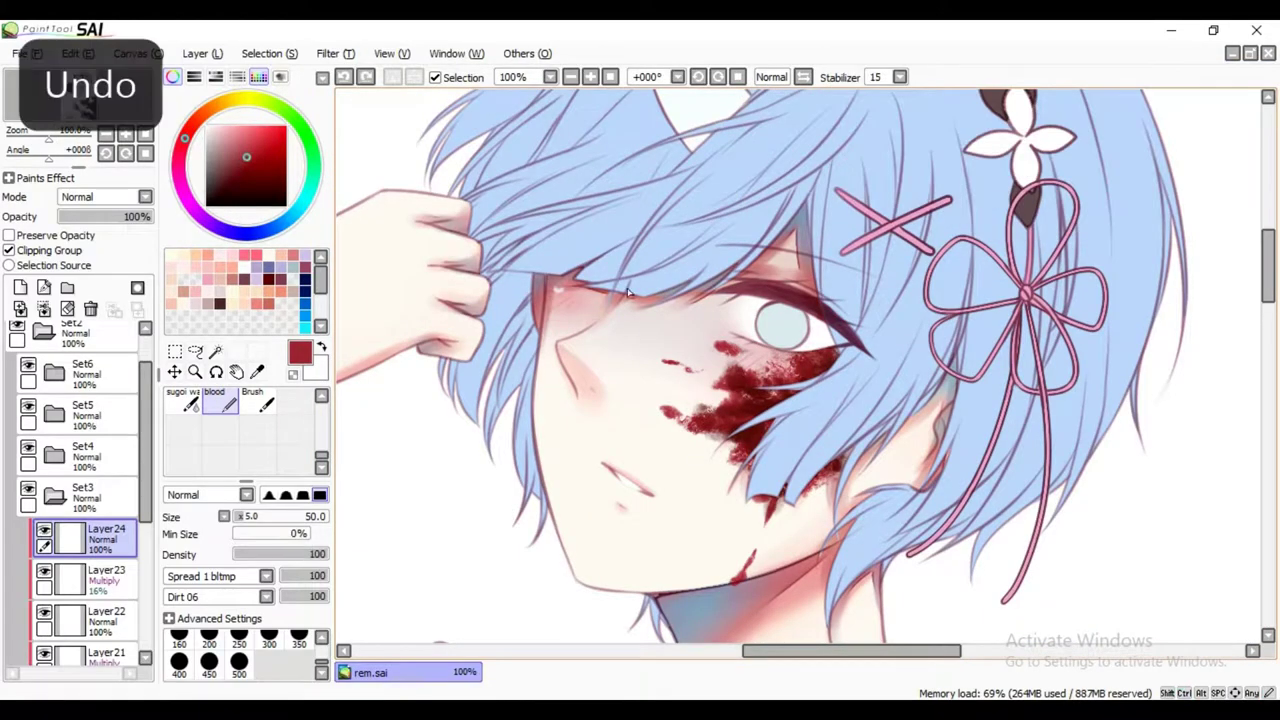
Paint blood on the raised hand's knuckles, the forearm and the lower hand's fingers with the blood brush at size 50.
scroll(710, 505, left, 5)
scroll(678, 170, down, 1)
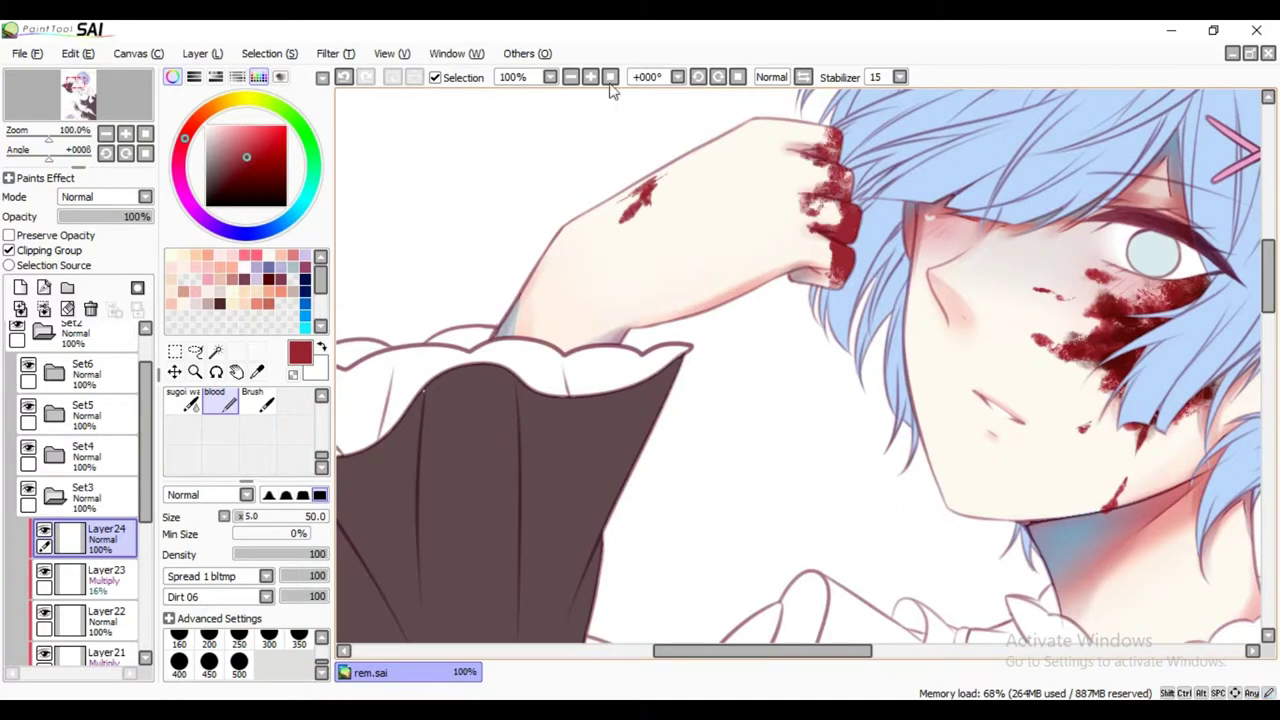
scroll(811, 204, down, 1)
scroll(775, 373, down, 10)
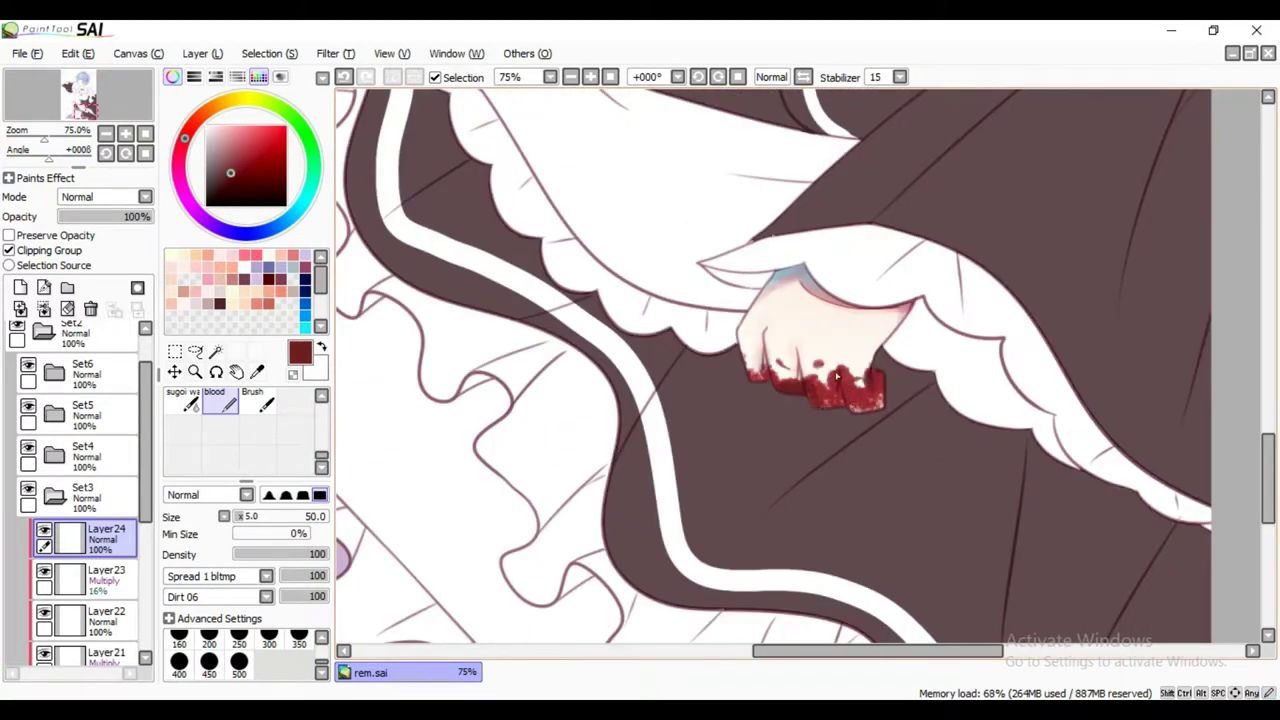
Take the blood spatter out of view and shade the eye white grey beneath the upper eyelid.
scroll(856, 410, up, 8)
scroll(98, 205, down, 1)
key(ctrl+z)
key(ctrl+z)
key(ctrl+z)
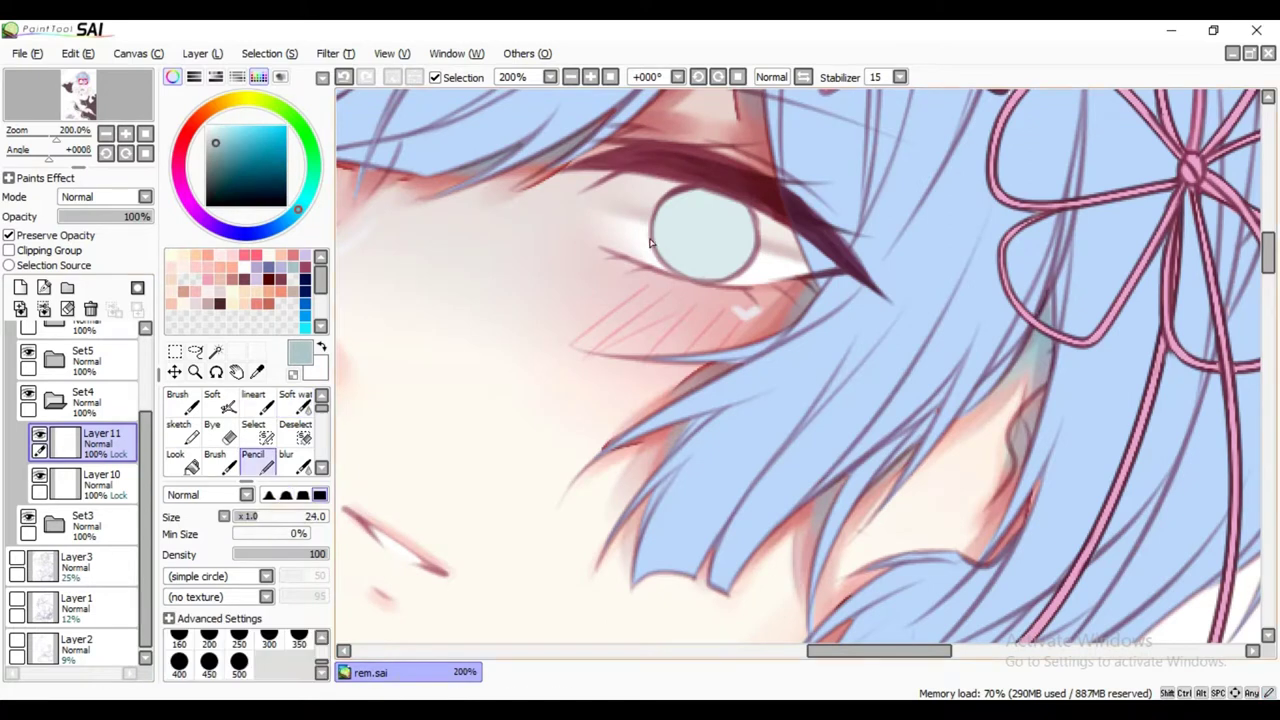
Paint a dark upper band, mottled spots and a slit pupil in grey-teal tones on the opacity-locked iris with the Pencil at size 24.
key(ctrl+z)
key(ctrl+z)
key(ctrl+z)
click(592, 79)
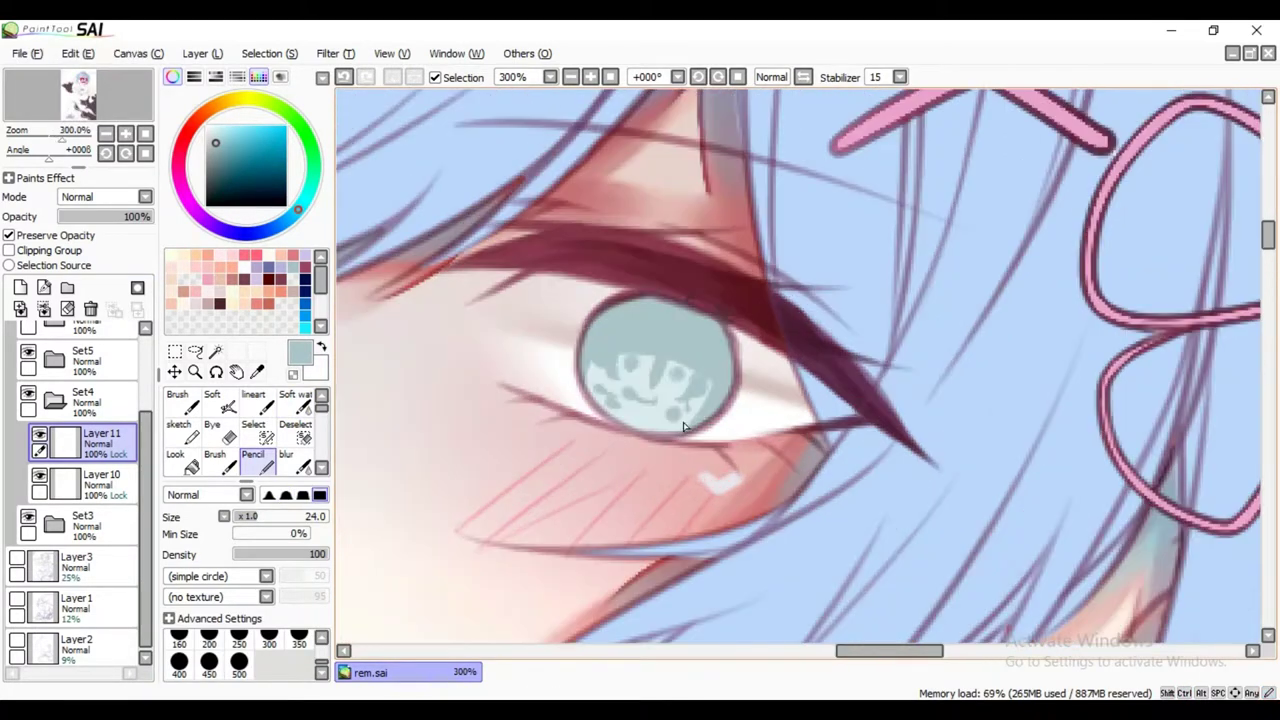
mouse_move(582, 344)
mouse_down()
mouse_move(688, 348)
mouse_move(646, 341)
mouse_up()
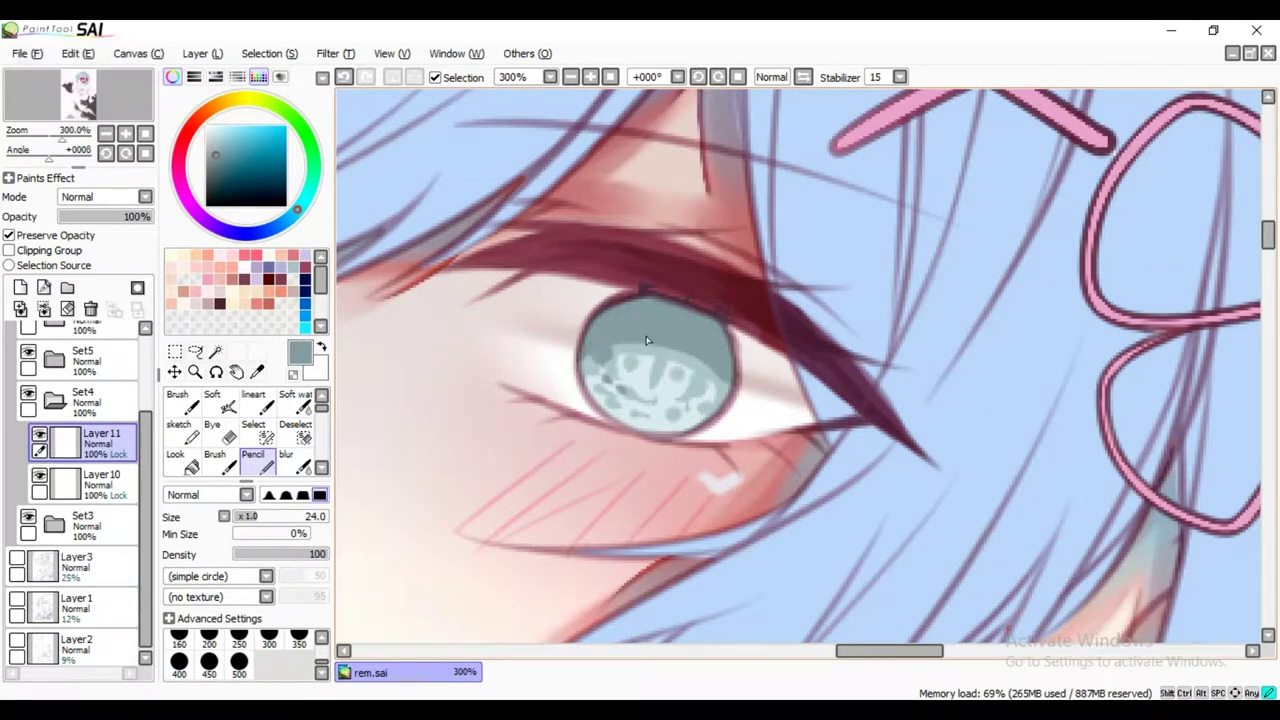
alt+click(599, 326)
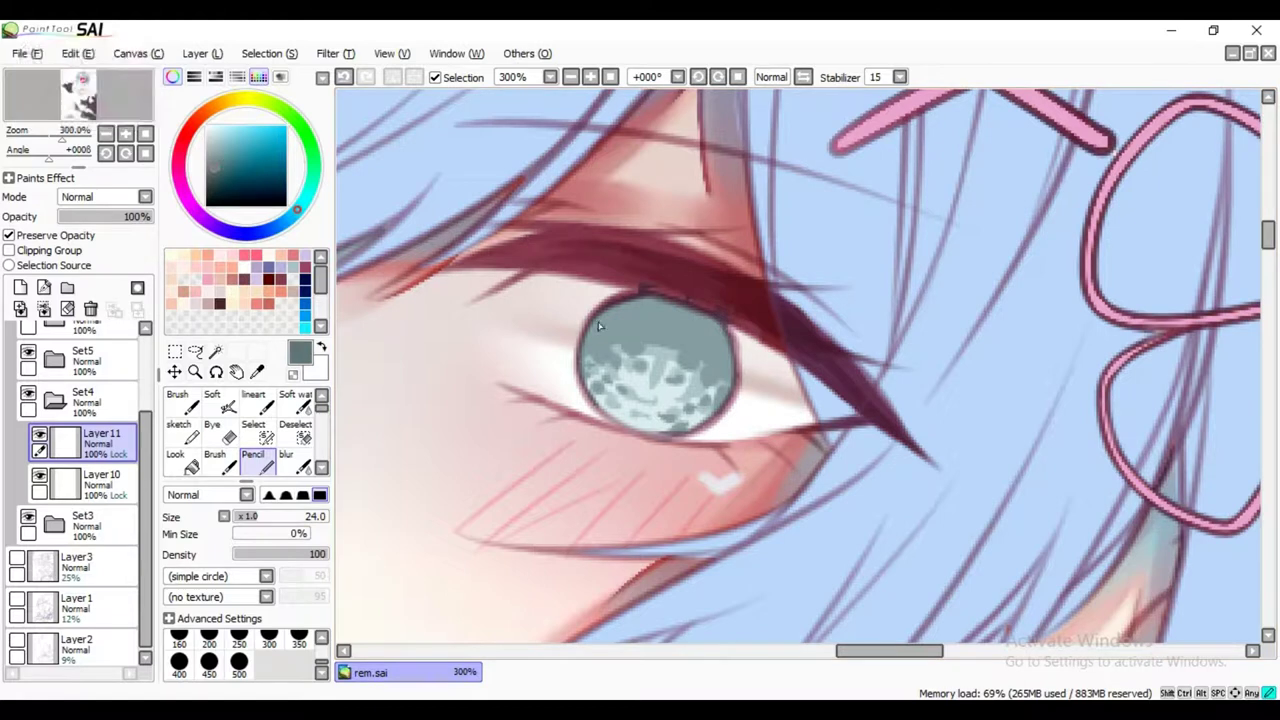
alt+click(656, 392)
Blend a pale reflection into the upper iris with the Soft water brush at sizes 25 and 16.
click(295, 400)
key(ctrl+z)
key(ctrl+z)
key(ctrl+z)
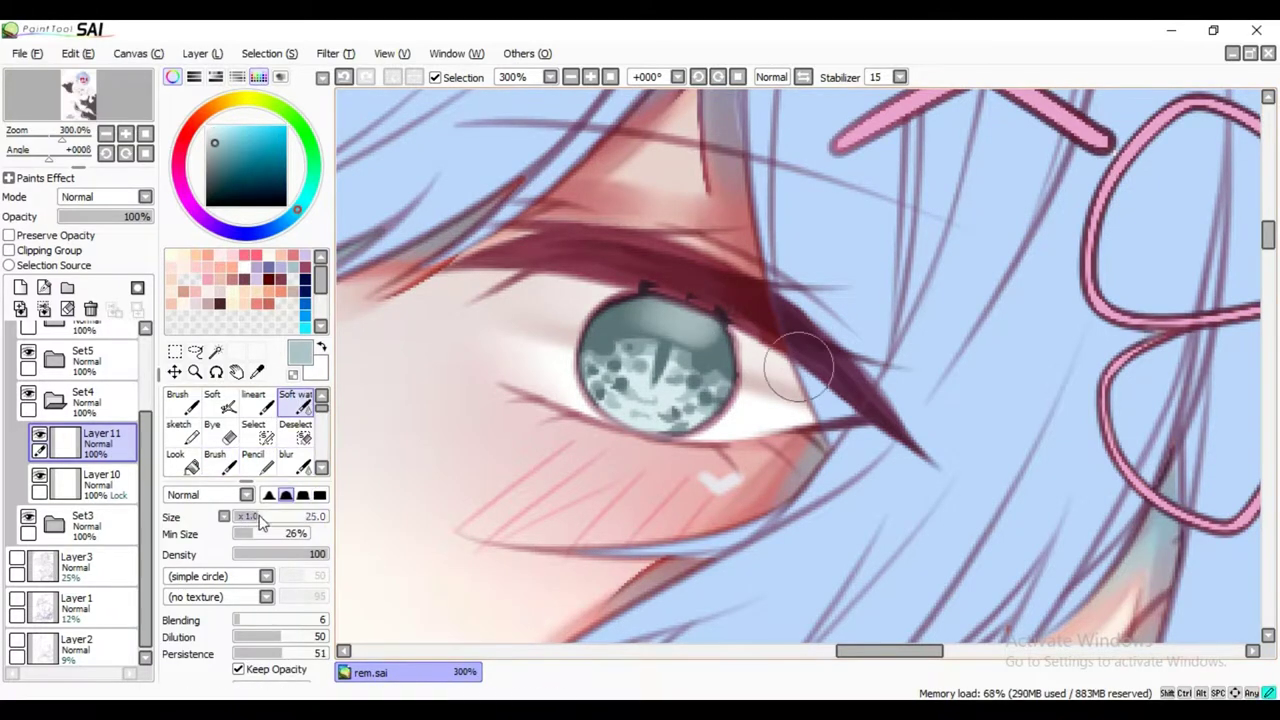
key(ctrl+z)
key(ctrl+z)
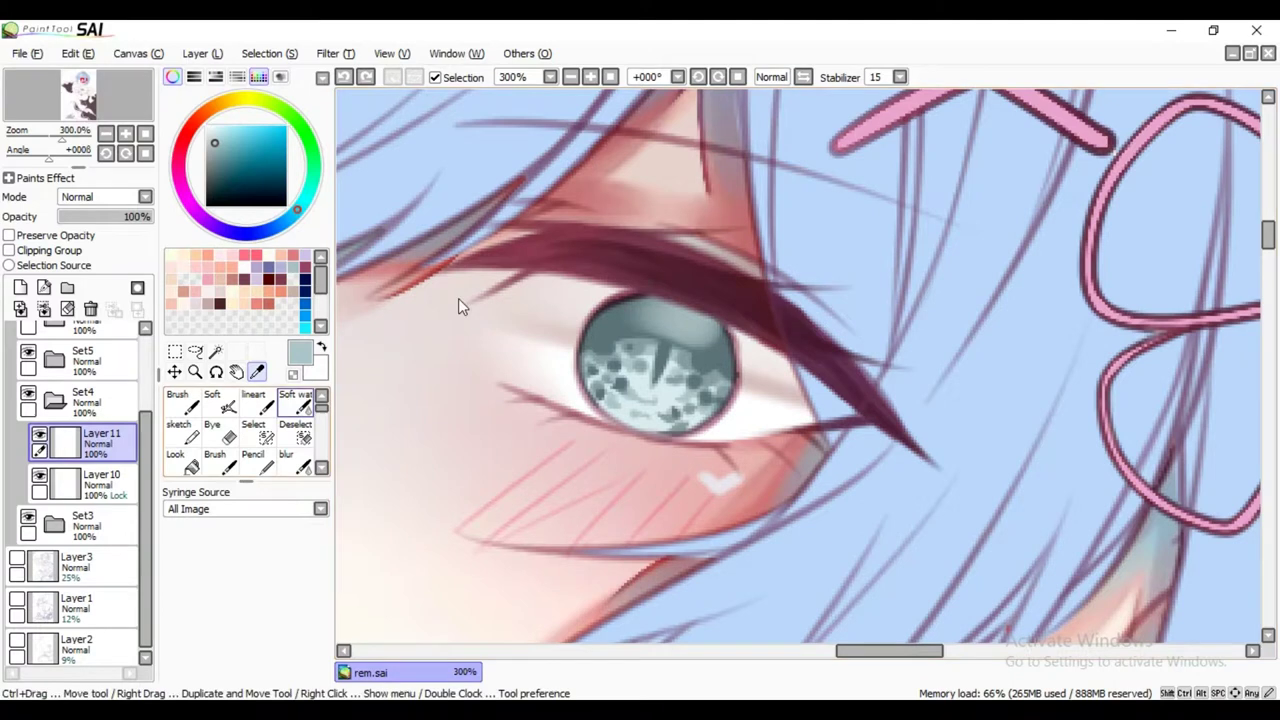
alt+click(640, 305)
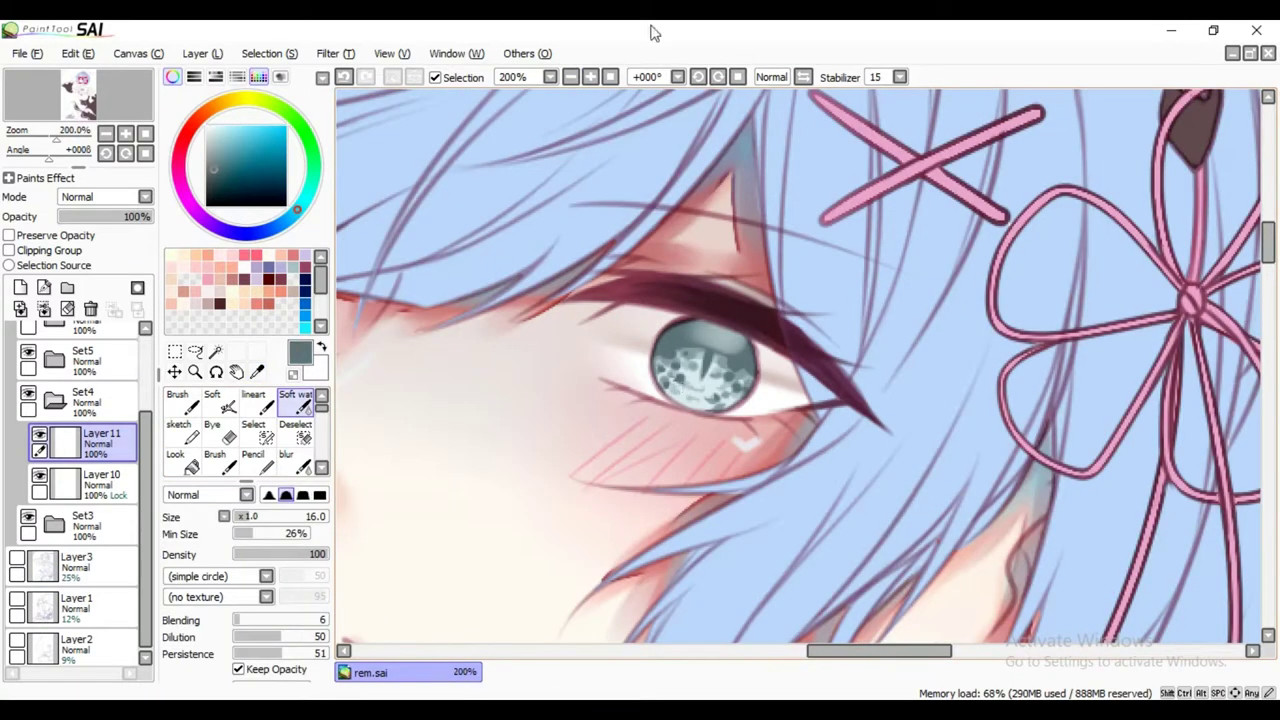
Colour the iris bright cyan with a violet top on clipped Overlay and Lumi & Shade layers, using the Soft brush at density 28.
key(ctrl+z)
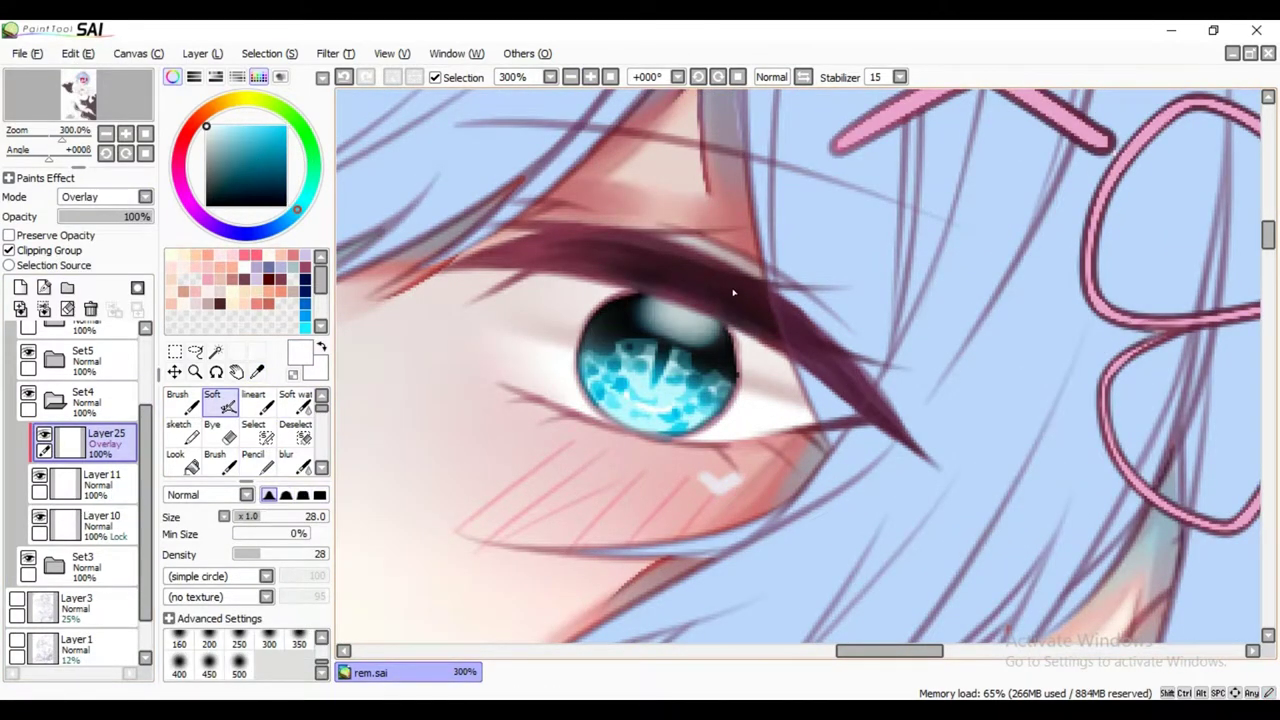
click(20, 287)
click(104, 197)
click(100, 260)
click(185, 190)
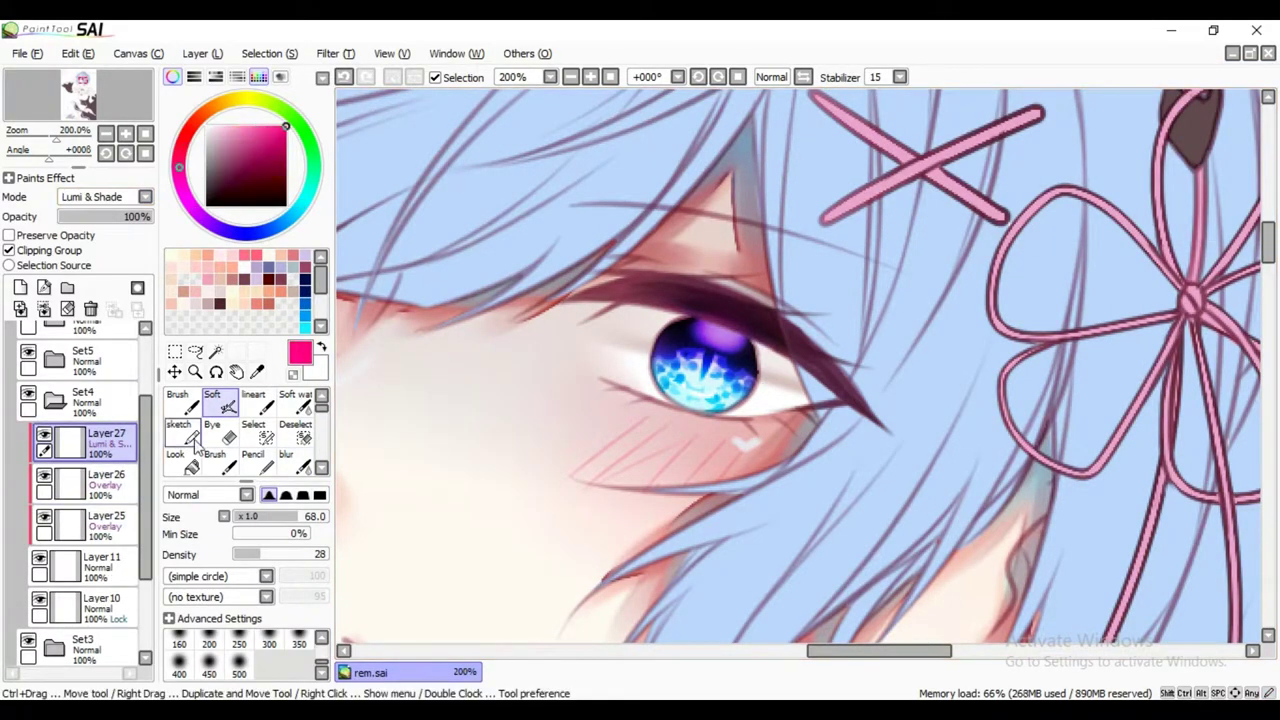
Add dark, red and yellow iris specks with the Pencil at size 10 on clipped Multiply 38%, Luminosity 30% and Normal 34% layers.
key(ctrl+z)
key(ctrl+z)
key(ctrl+z)
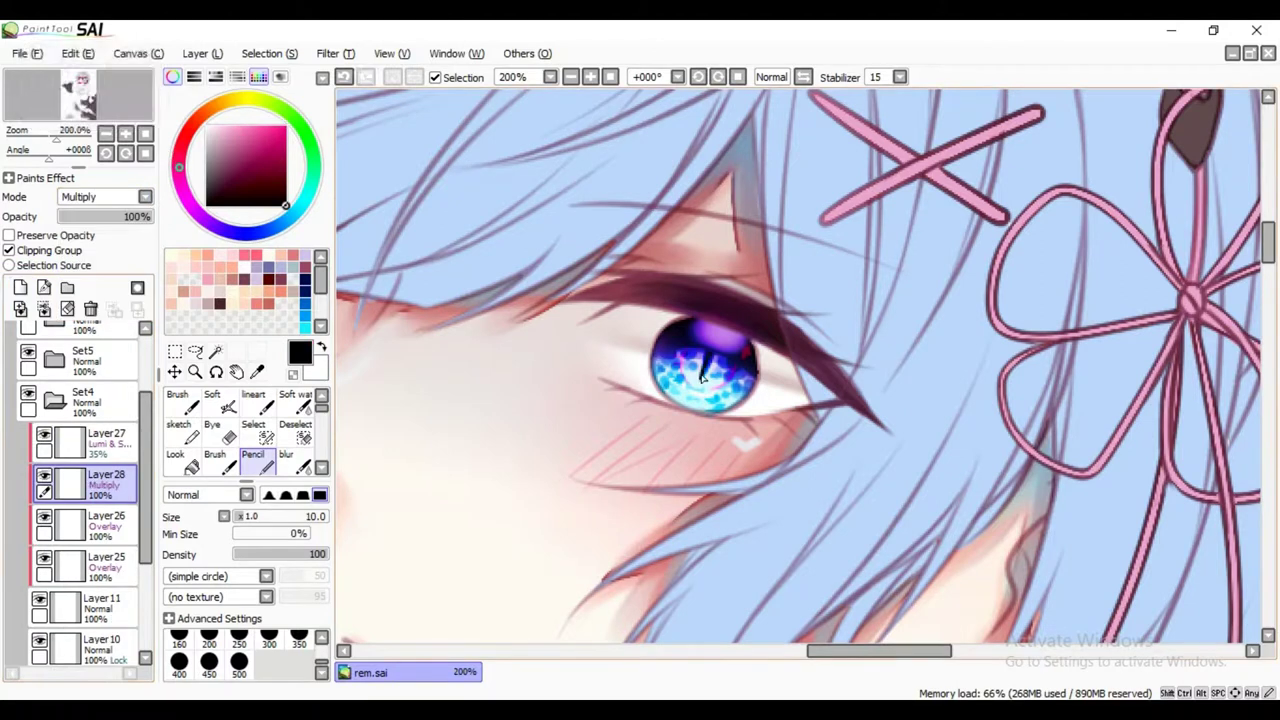
key(ctrl+z)
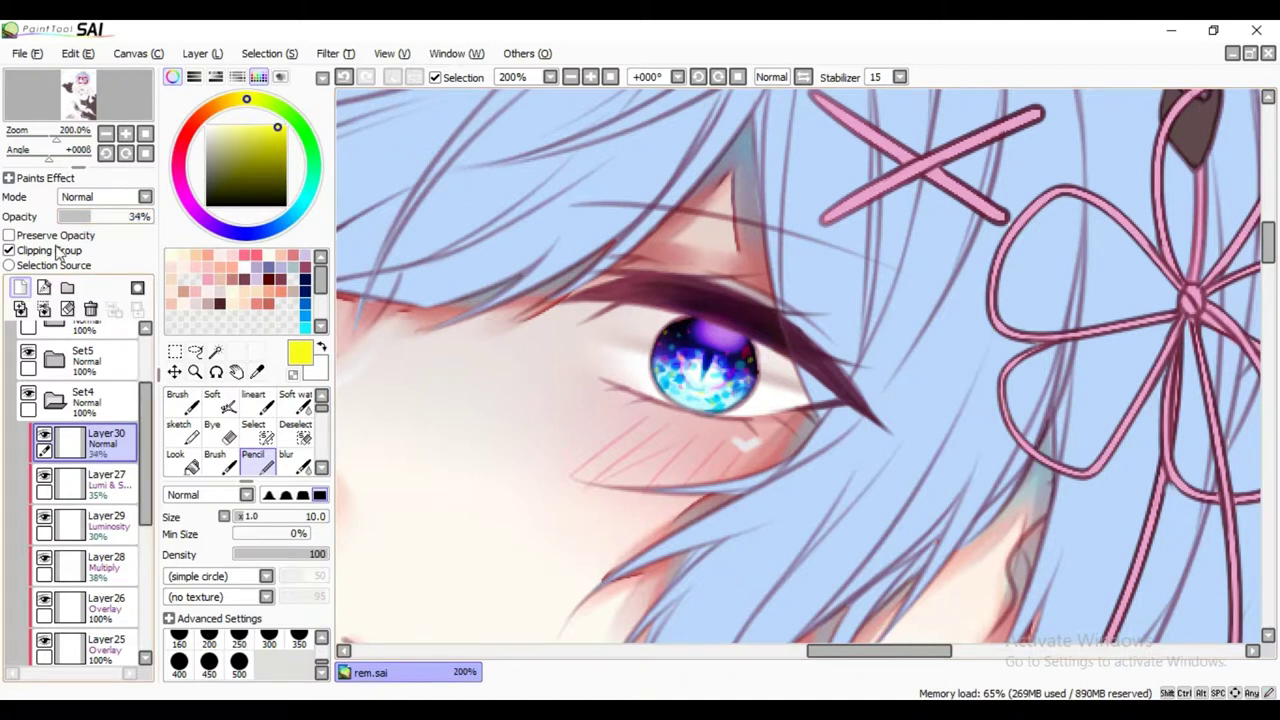
Deepen the upper iris on a clipped Multiply layer, and add white eye highlights on a new top layer with the Pencil at size 12.
click(100, 197)
key(ctrl+z)
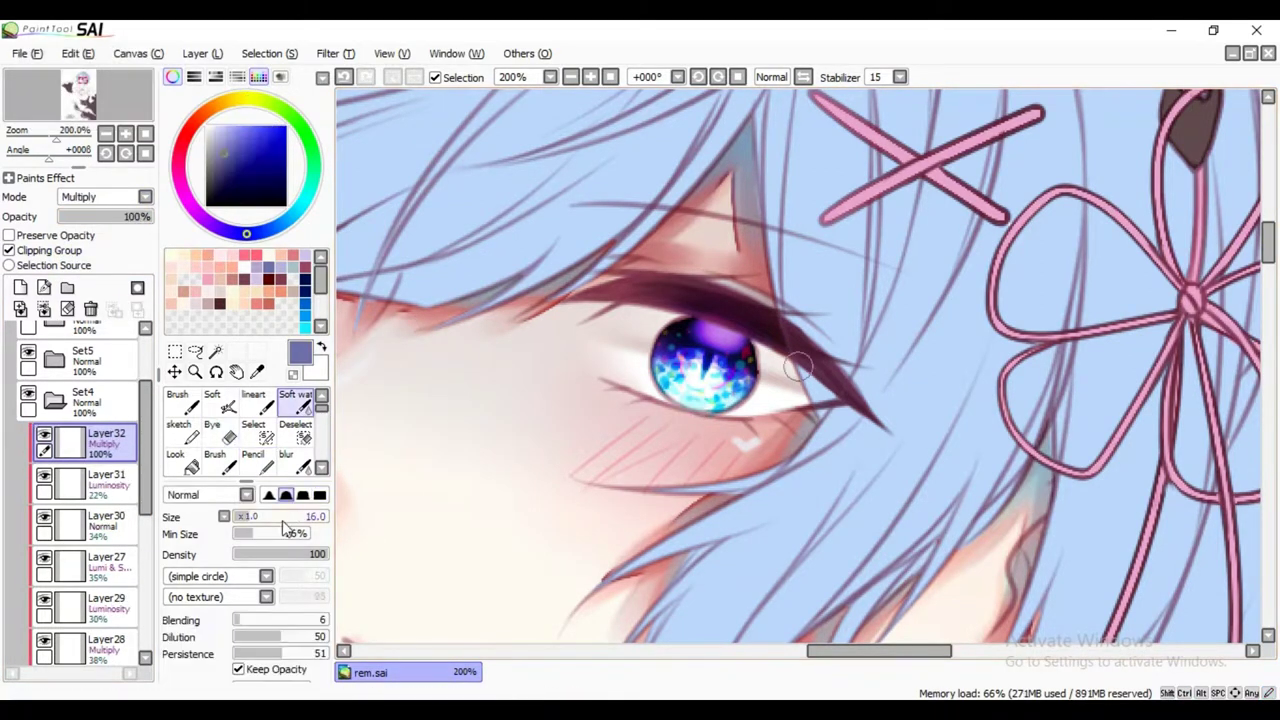
key(ctrl+z)
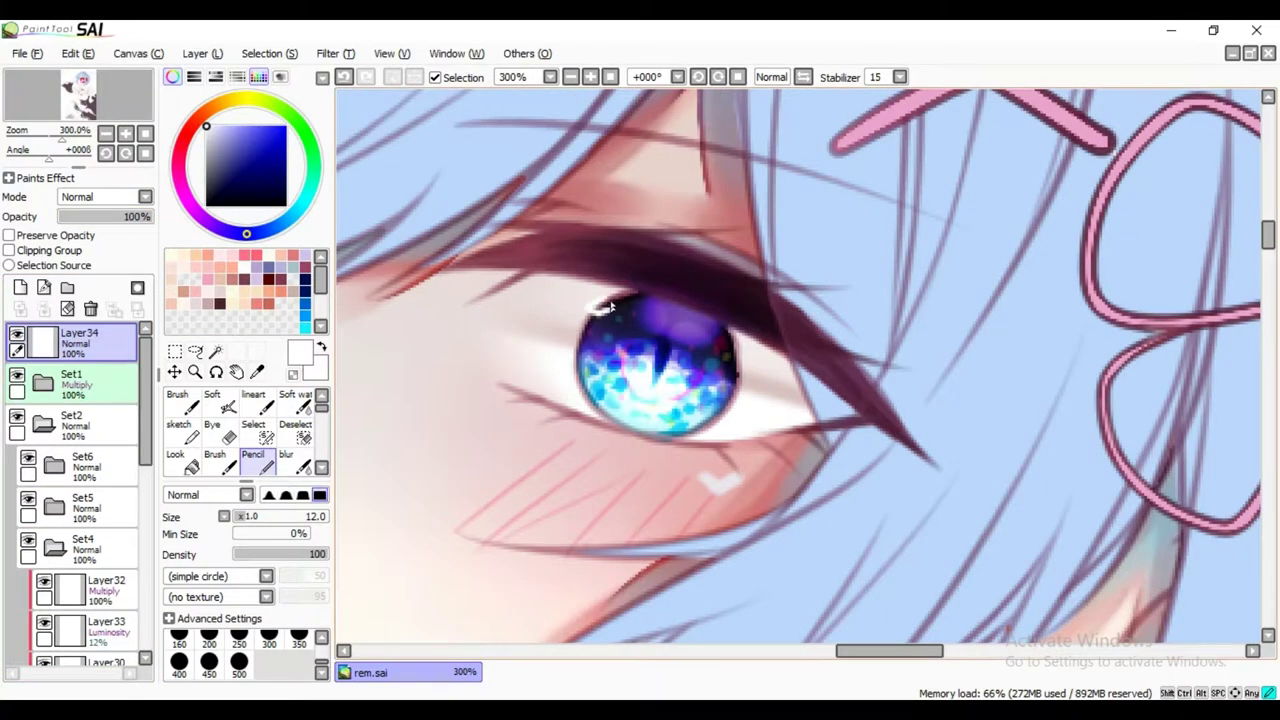
key(ctrl+z)
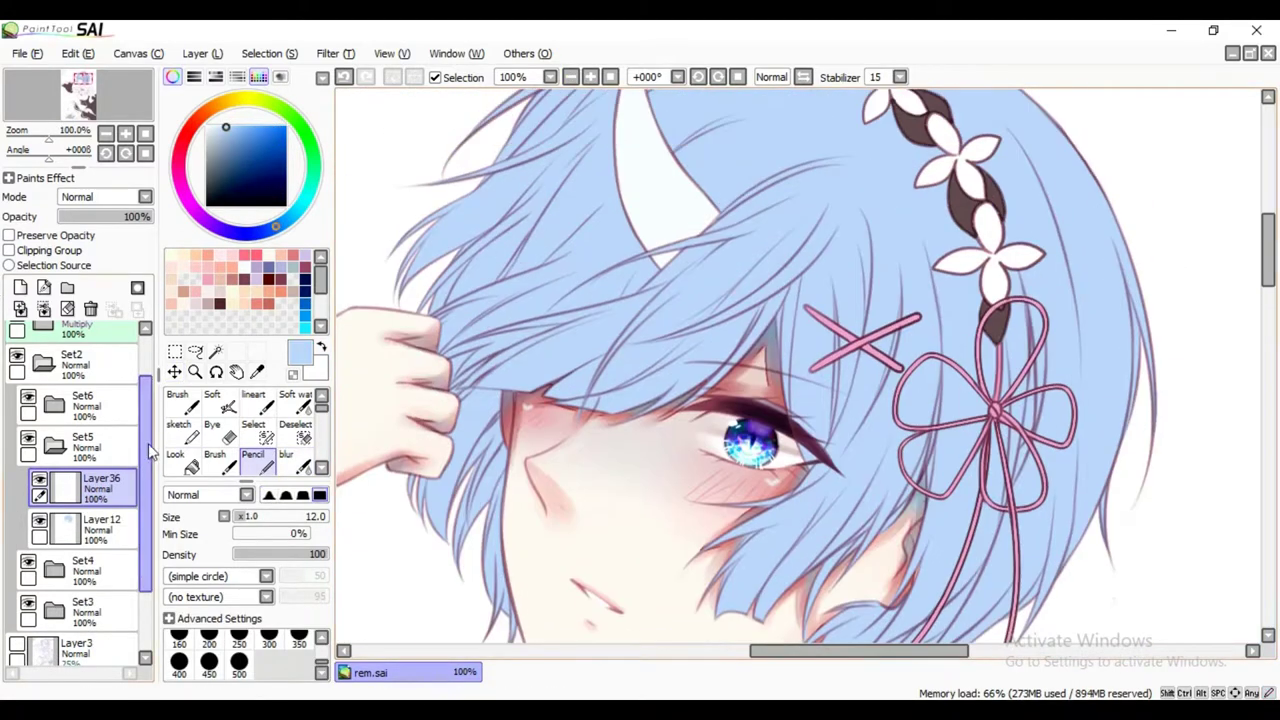
Lay broad blue shadows over the hair on a clipped layer with the Soft water brush at sizes 100 and 46.
key(ctrl+u)
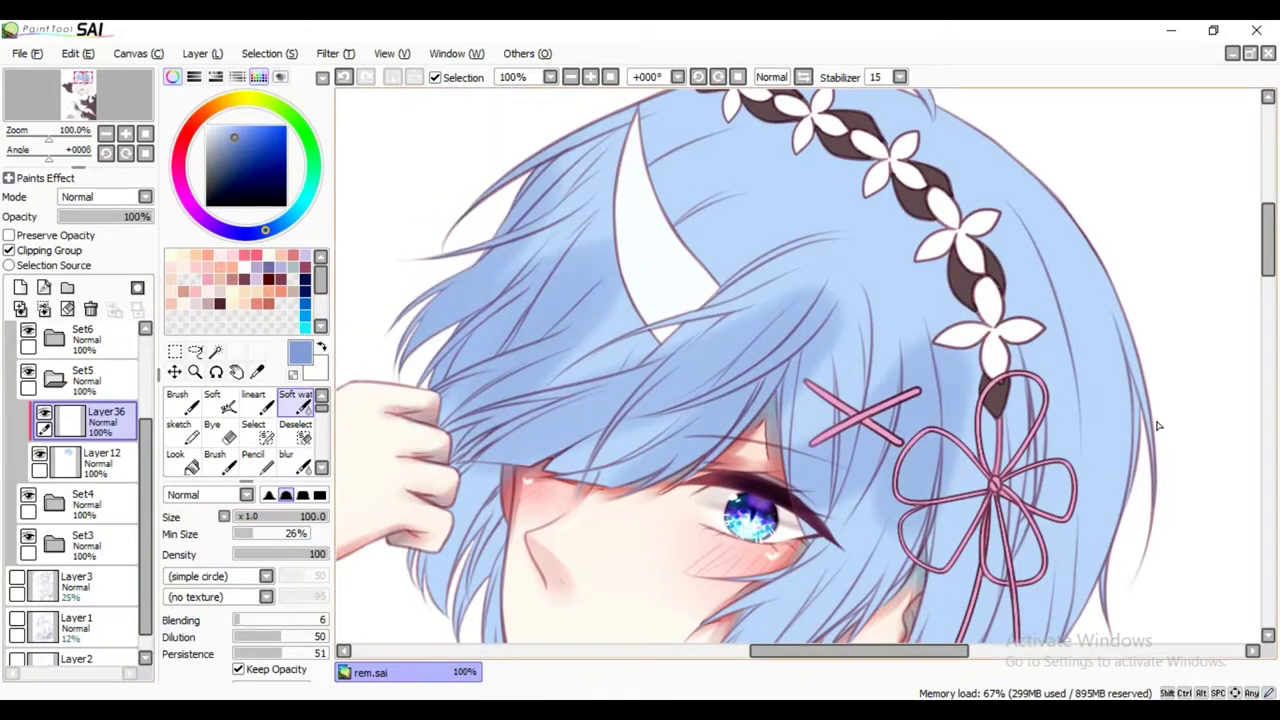
key(minus)
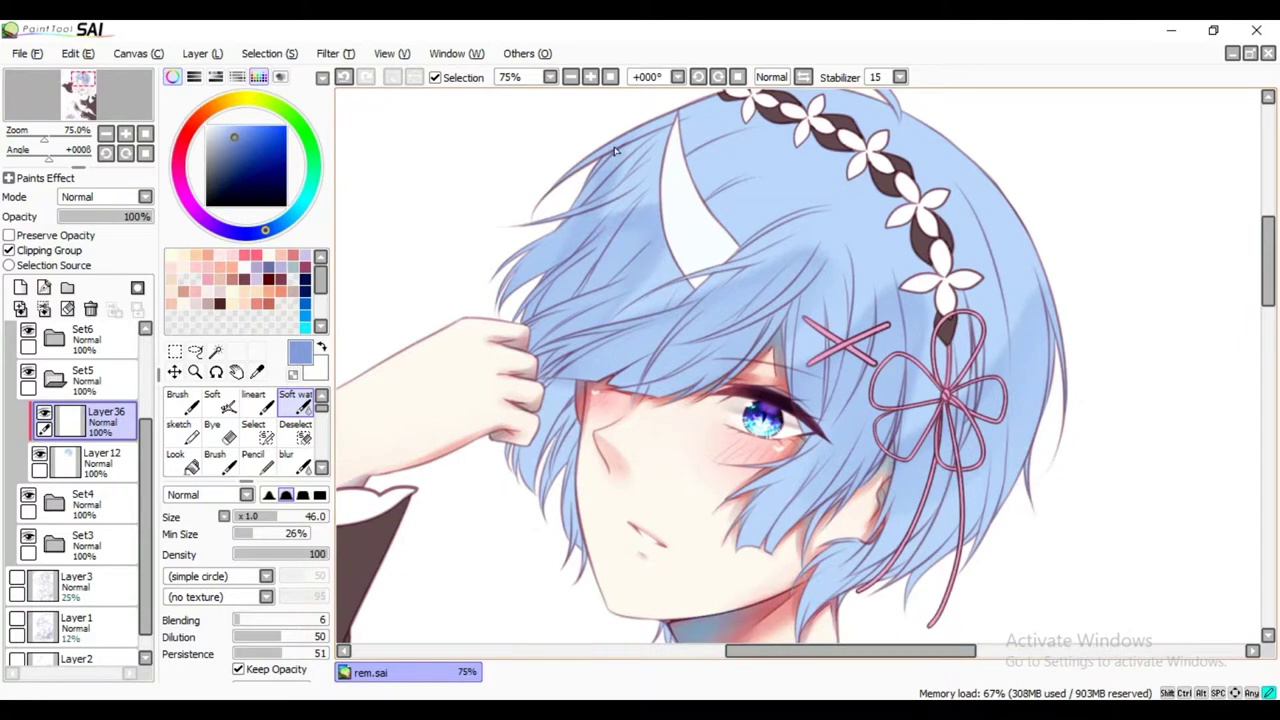
key(ctrl+u)
click(1100, 546)
click(20, 53)
click(40, 163)
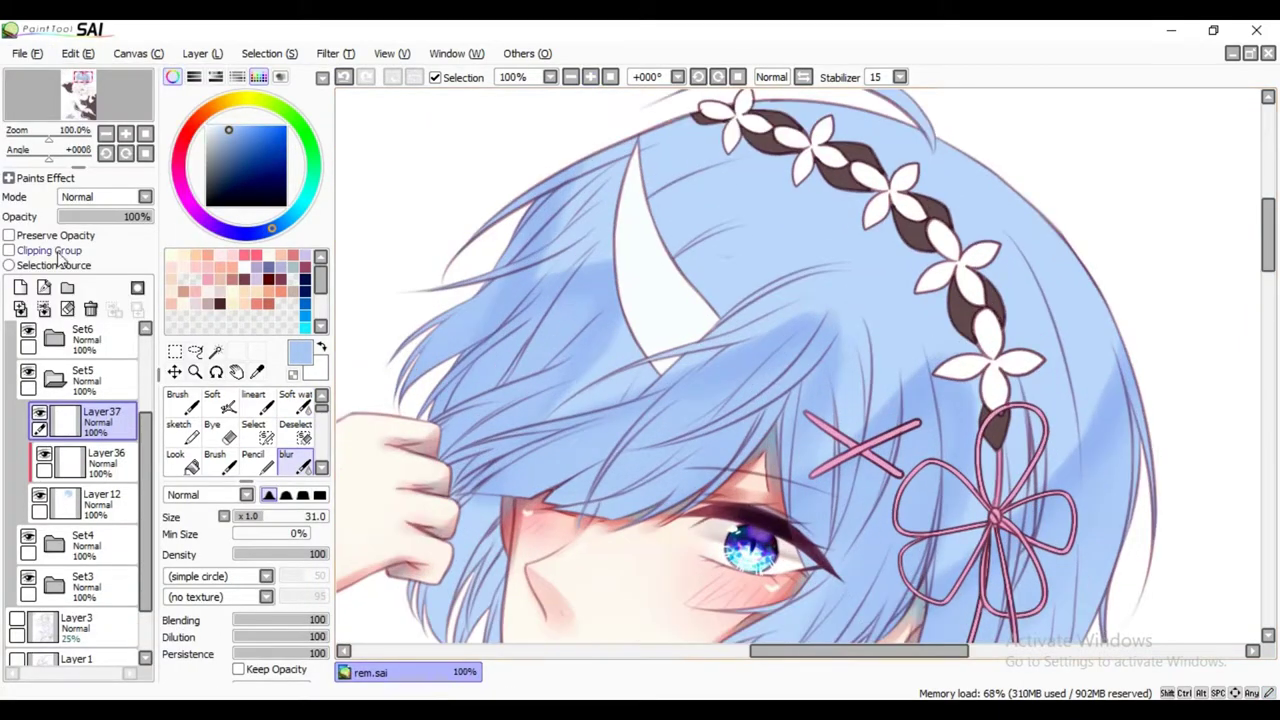
Begin finer strand shading in the fringe on a new clipped layer with the Soft water brush at sizes 22 and 13.
key(ctrl+z)
key(ctrl+u)
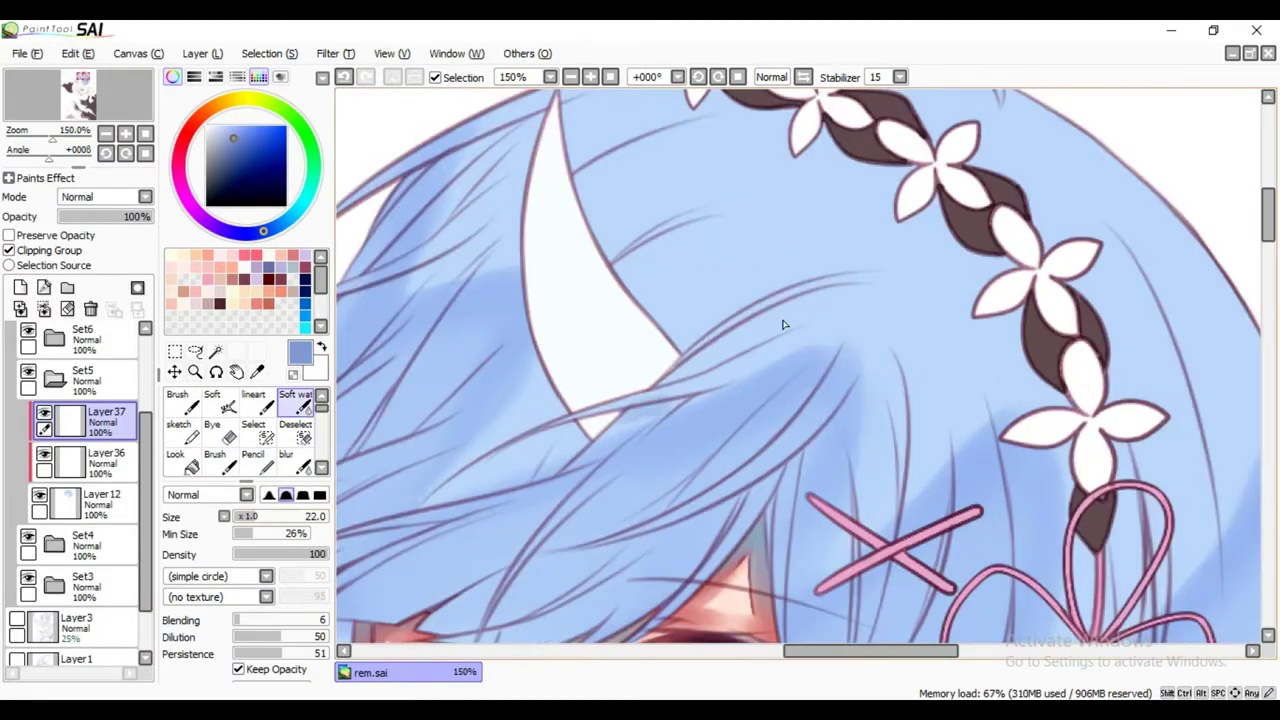
key(ctrl+z)
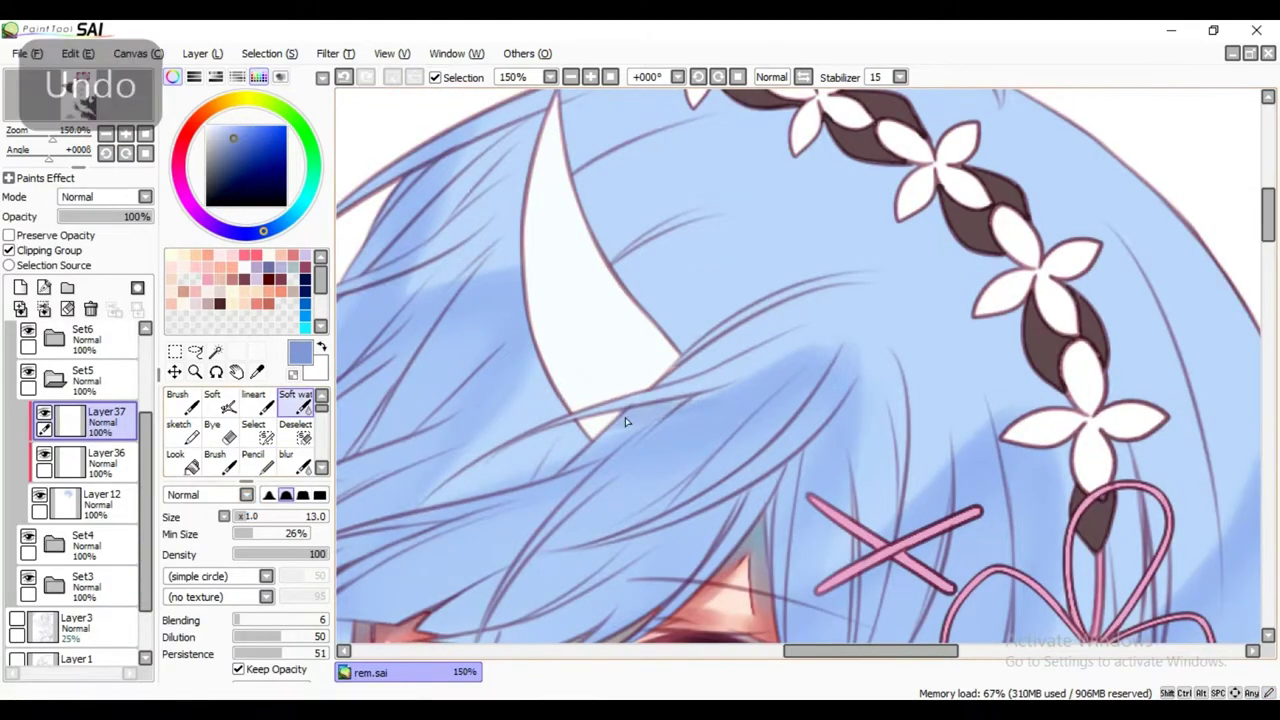
scroll(610, 420, down, 3)
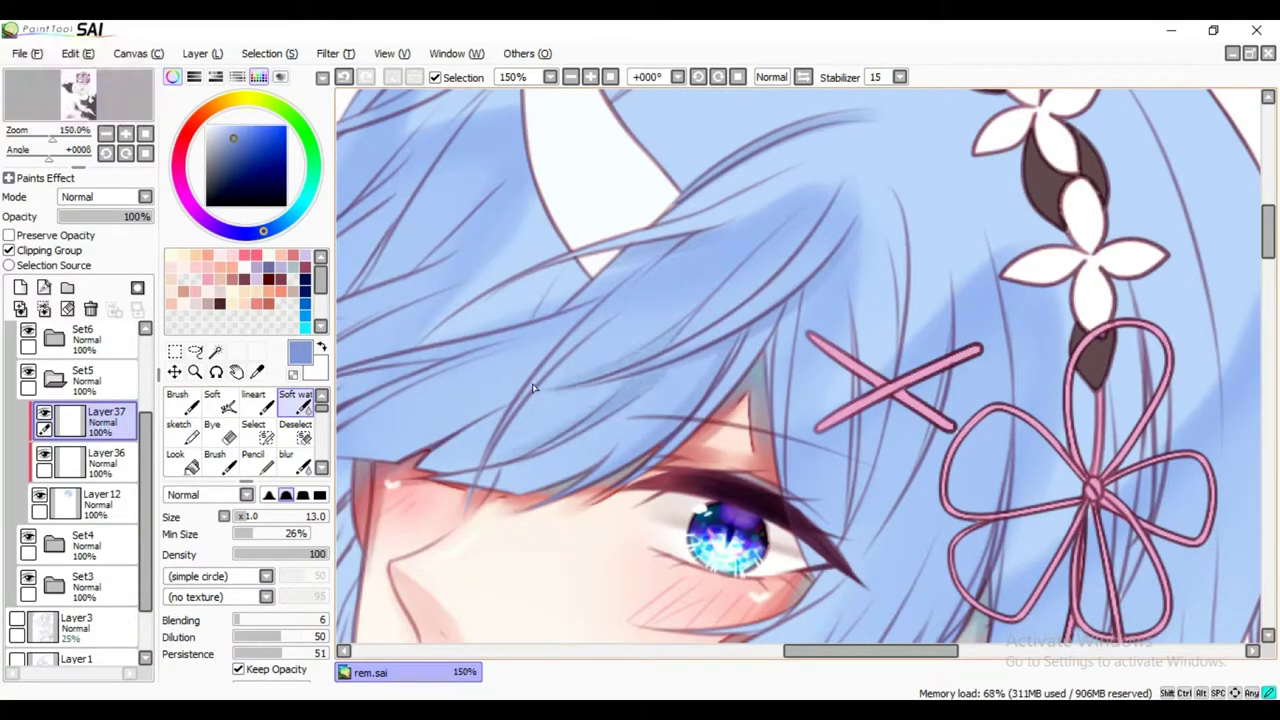
scroll(535, 360, left, 5)
key(ctrl+z)
key(ctrl+z)
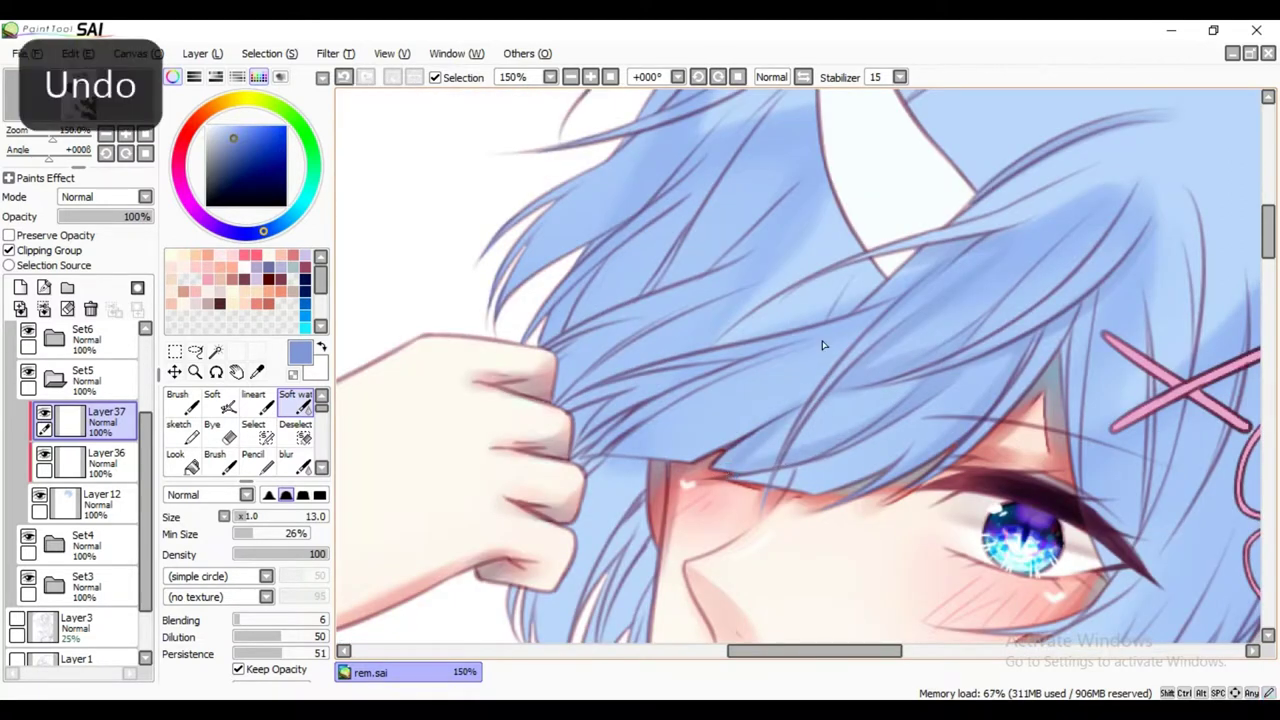
key(ctrl+z)
key(ctrl+z)
key(ctrl+z)
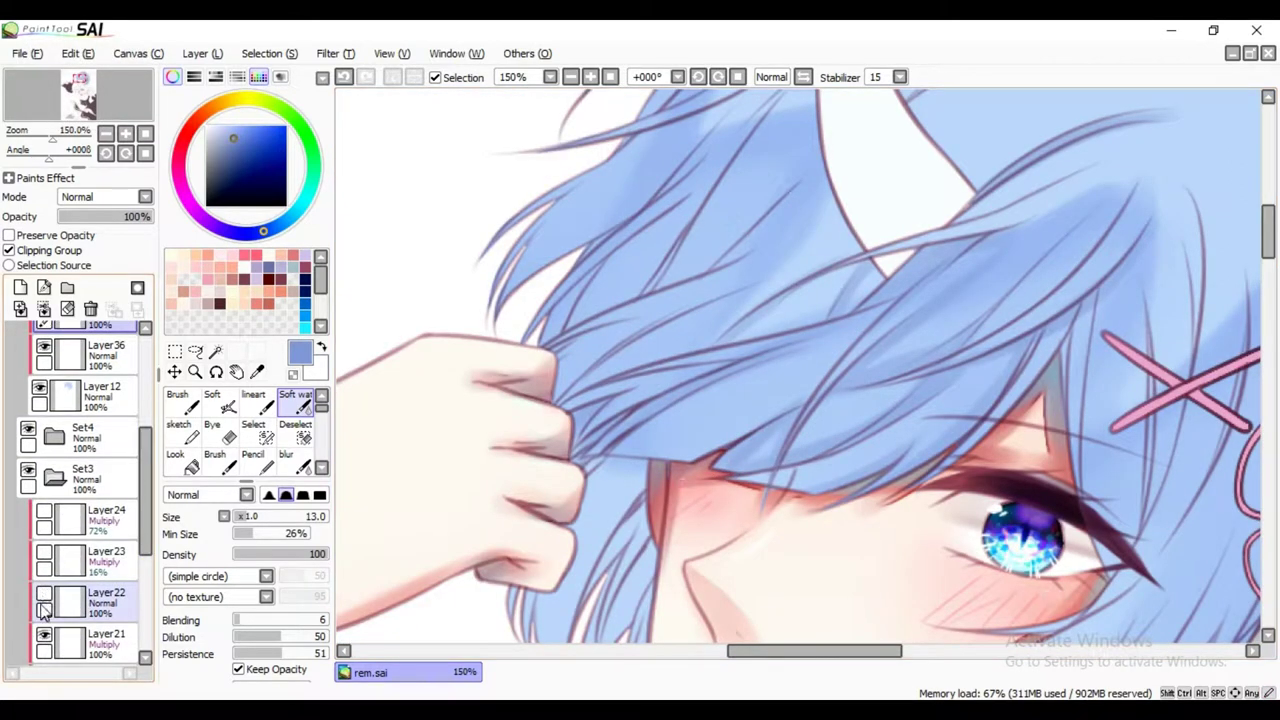
Shade the strands beside the fist, along the face and left of the horn with the Soft water brush at size 19.
click(212, 430)
ctrl+click(578, 408)
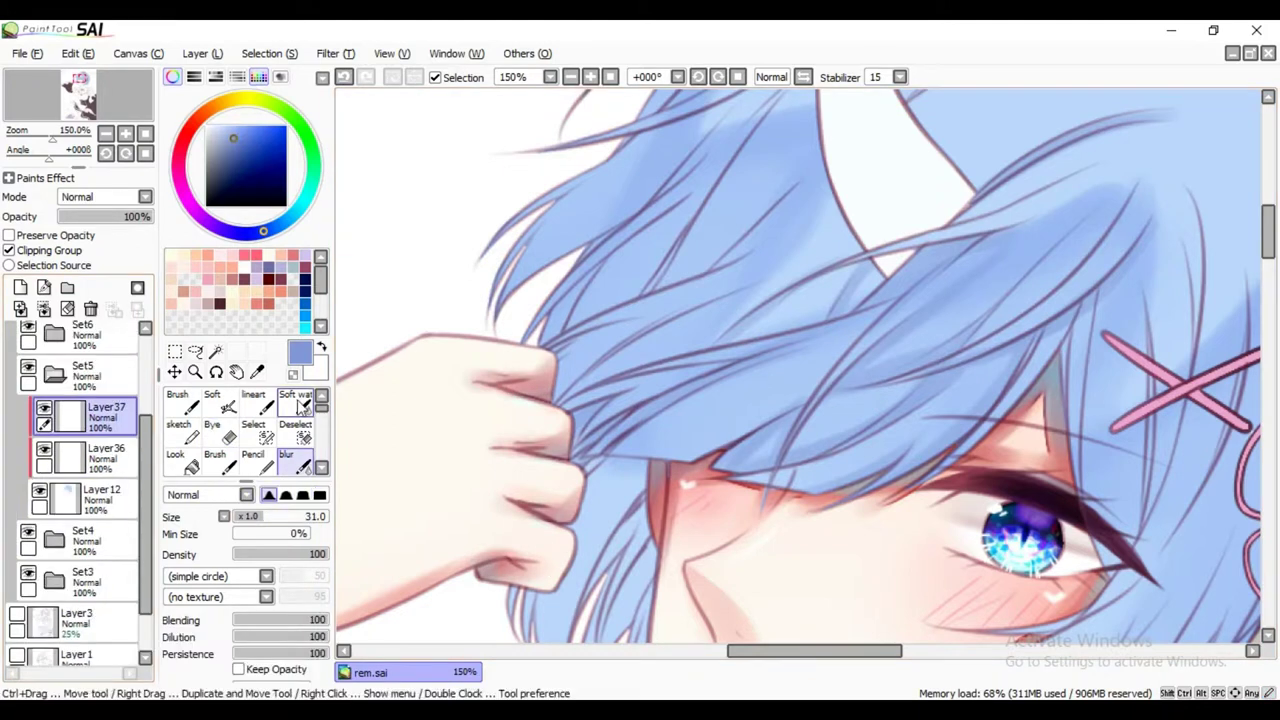
key(b)
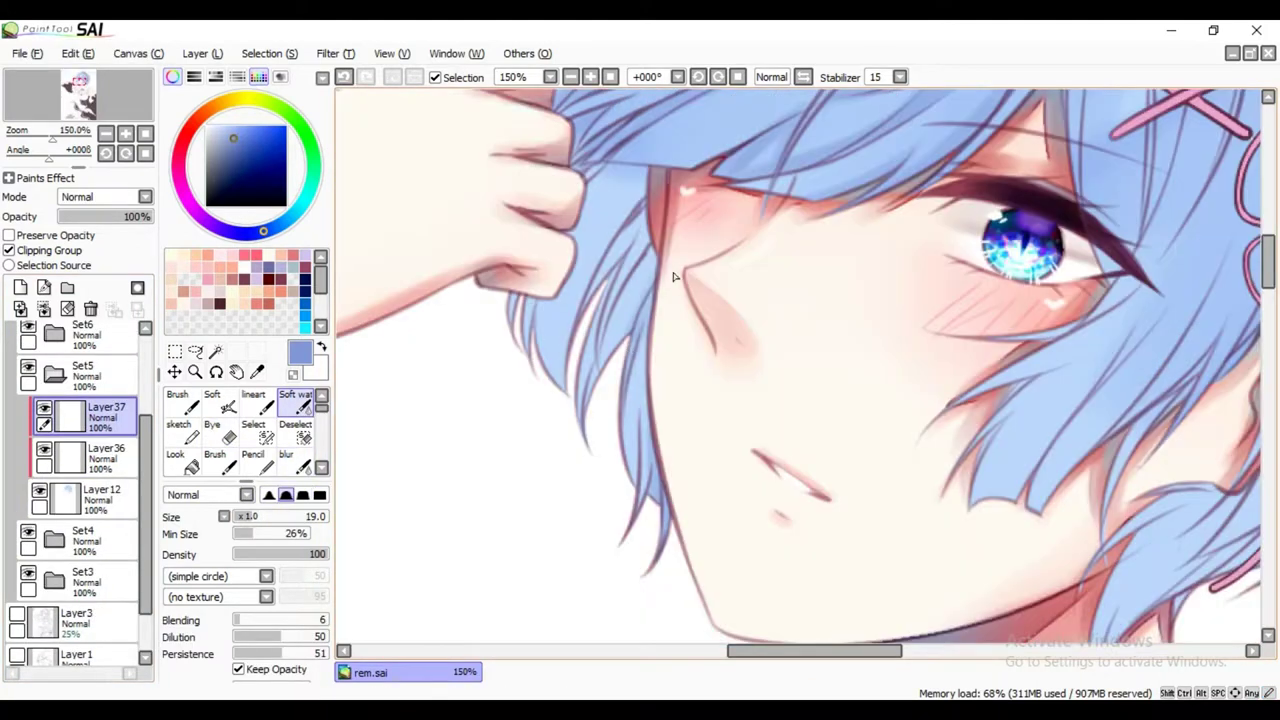
drag(640, 290, 660, 470)
drag(590, 420, 600, 180)
key(ctrl+z)
drag(900, 175, 1040, 230)
scroll(1000, 200, up, 2)
key(ctrl+z)
drag(830, 200, 763, 251)
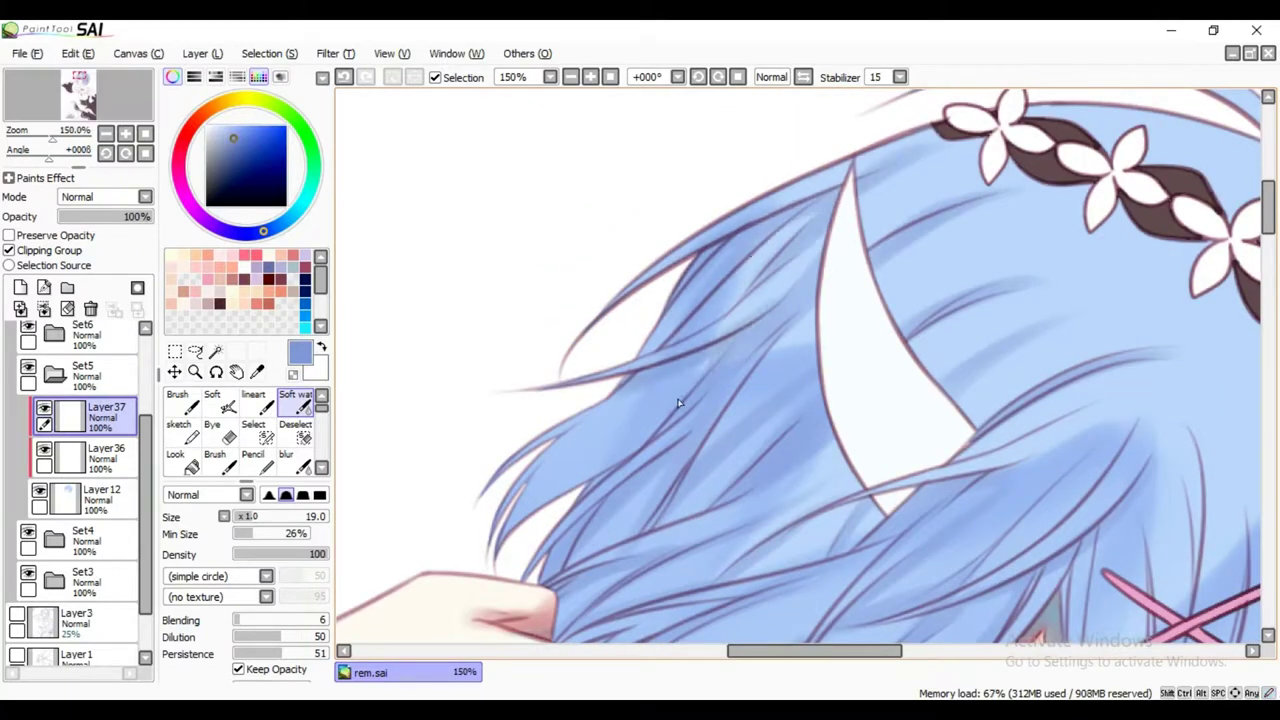
Deepen the strand shading through the fringe and around the eye with the Soft water brush at size 12.
key(ctrl+z)
click(244, 516)
scroll(1228, 222, down, 5)
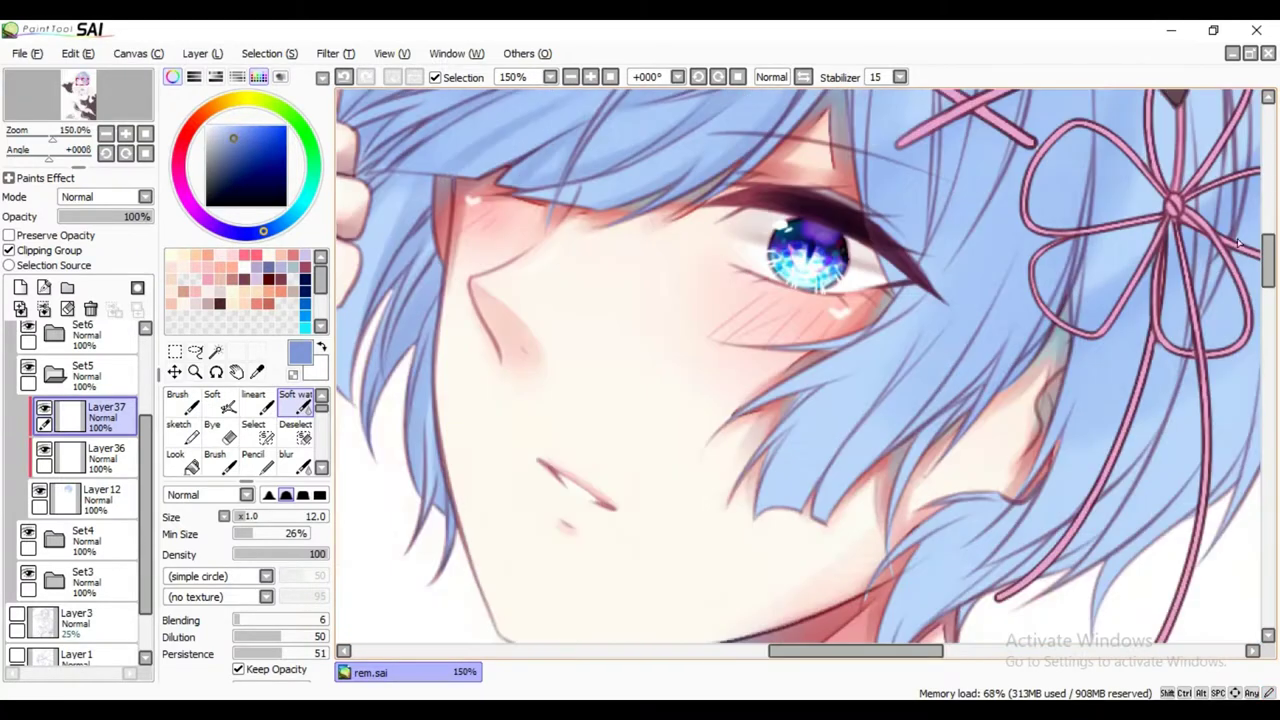
scroll(1236, 300, up, 4)
drag(600, 165, 760, 330)
drag(770, 410, 740, 520)
key(ctrl+z)
scroll(800, 370, down, 1)
drag(780, 470, 705, 540)
key(ctrl+z)
key(ctrl+z)
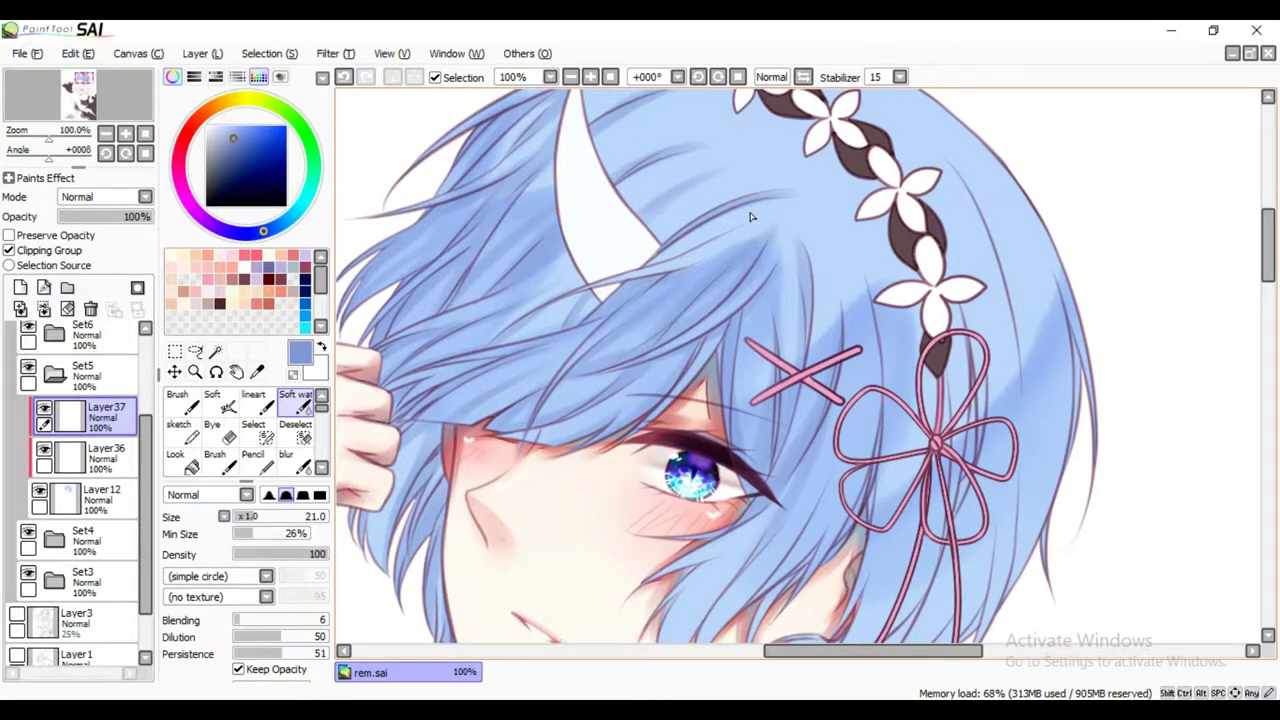
Shade the side hair behind the ribbon flower and the lock ends near the ear with the Soft water brush at size 21.
key(ctrl+z)
scroll(678, 475, down, 2)
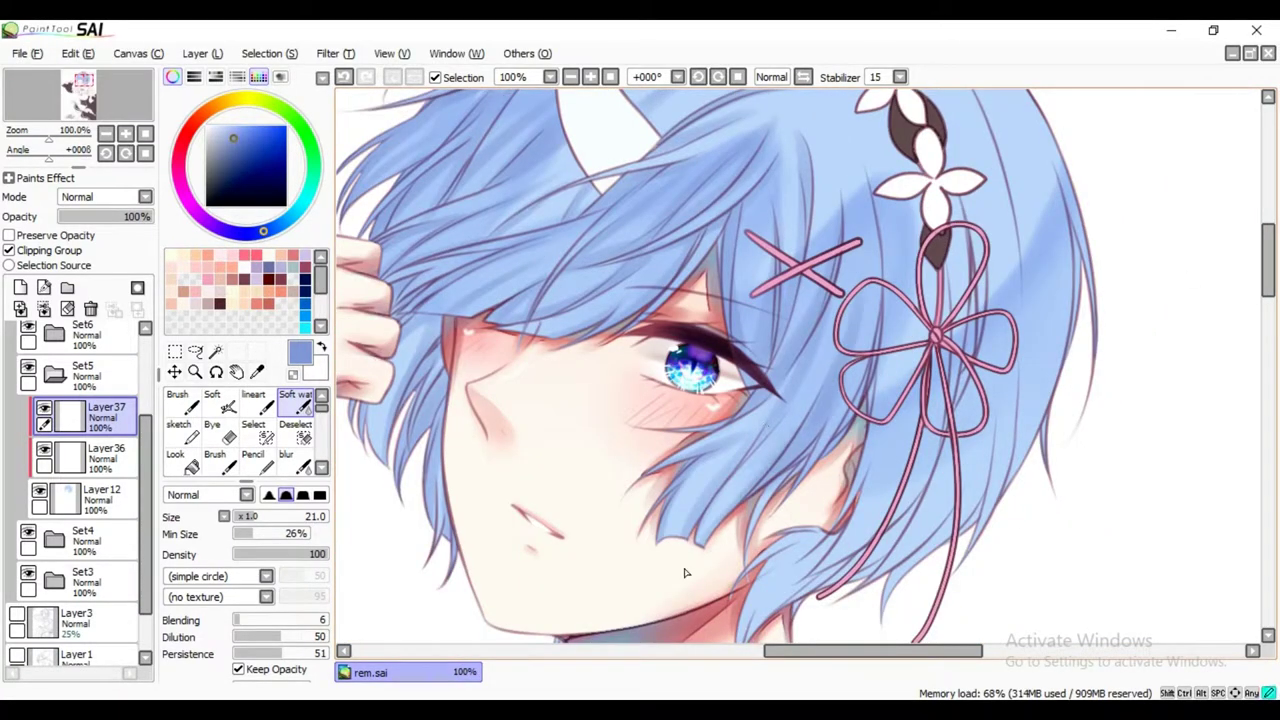
drag(818, 657, 838, 657)
key(ctrl+z)
scroll(948, 405, up, 2)
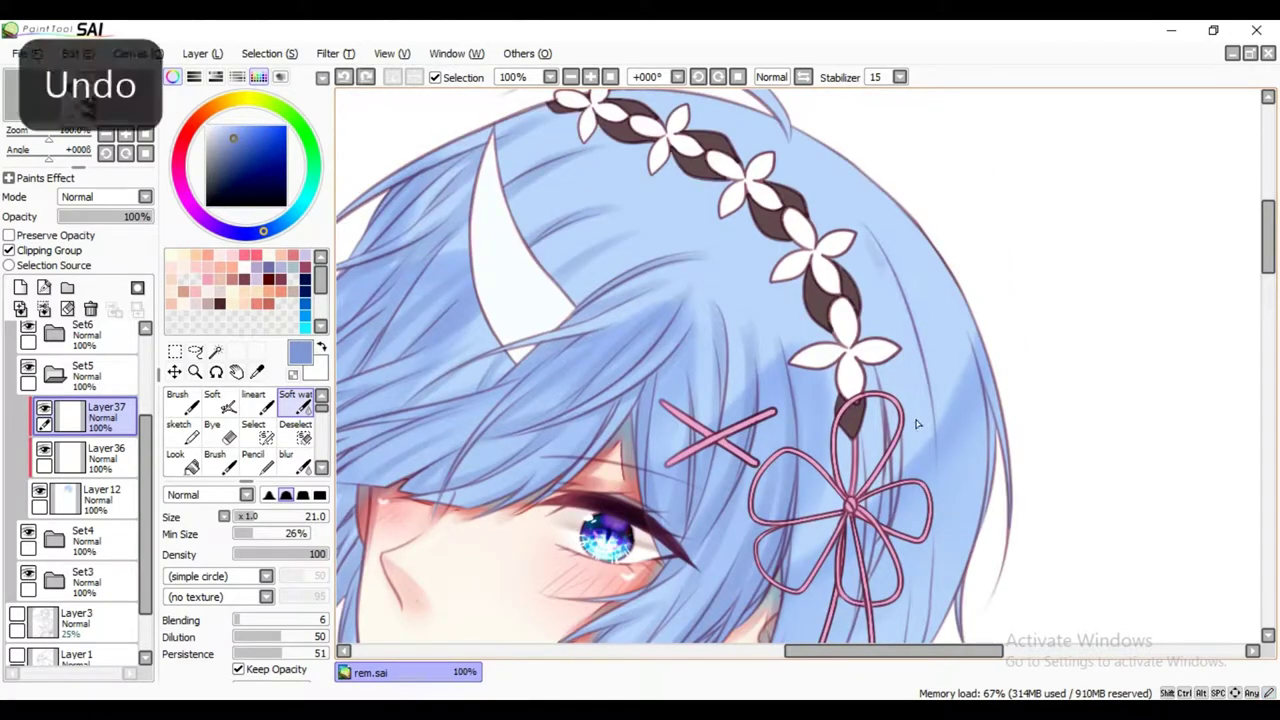
scroll(948, 405, down, 2)
scroll(953, 300, down, 2)
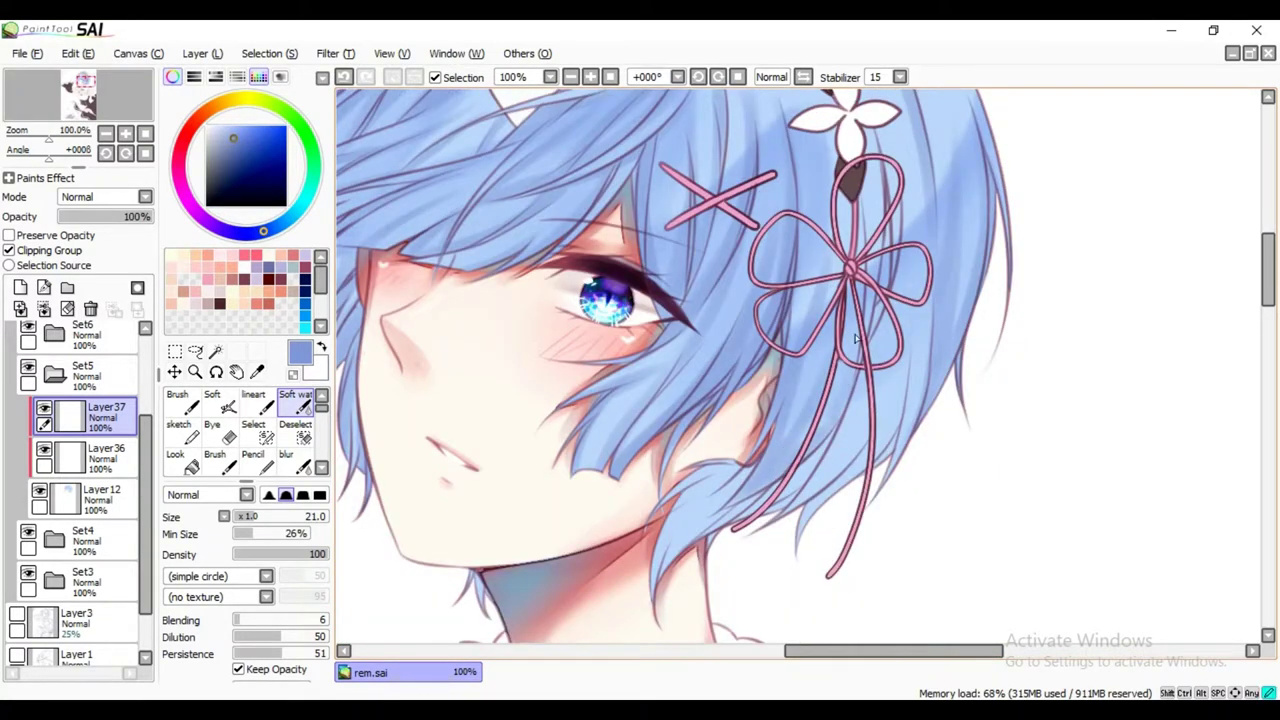
key(ctrl+z)
key(ctrl+z)
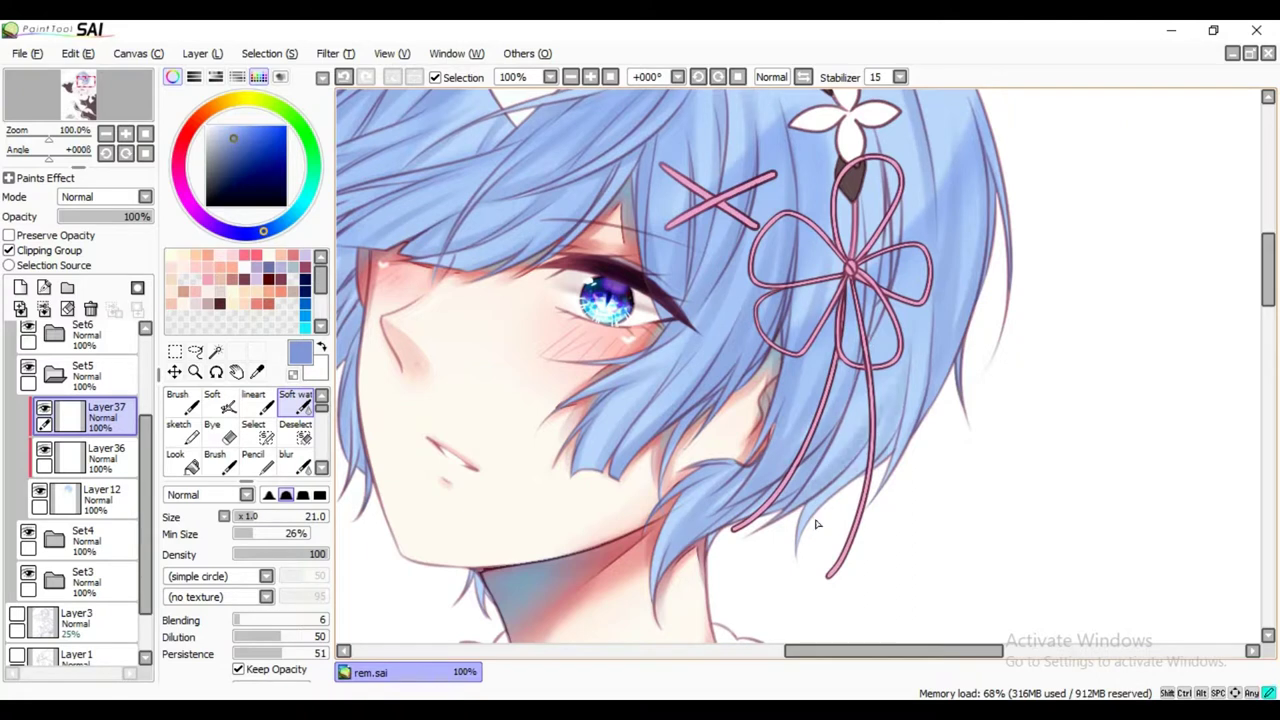
Adjust the strand shading layer to Hue +7, Saturation +22 and Luminescence -15.
scroll(864, 302, up, 3)
scroll(822, 232, up, 6)
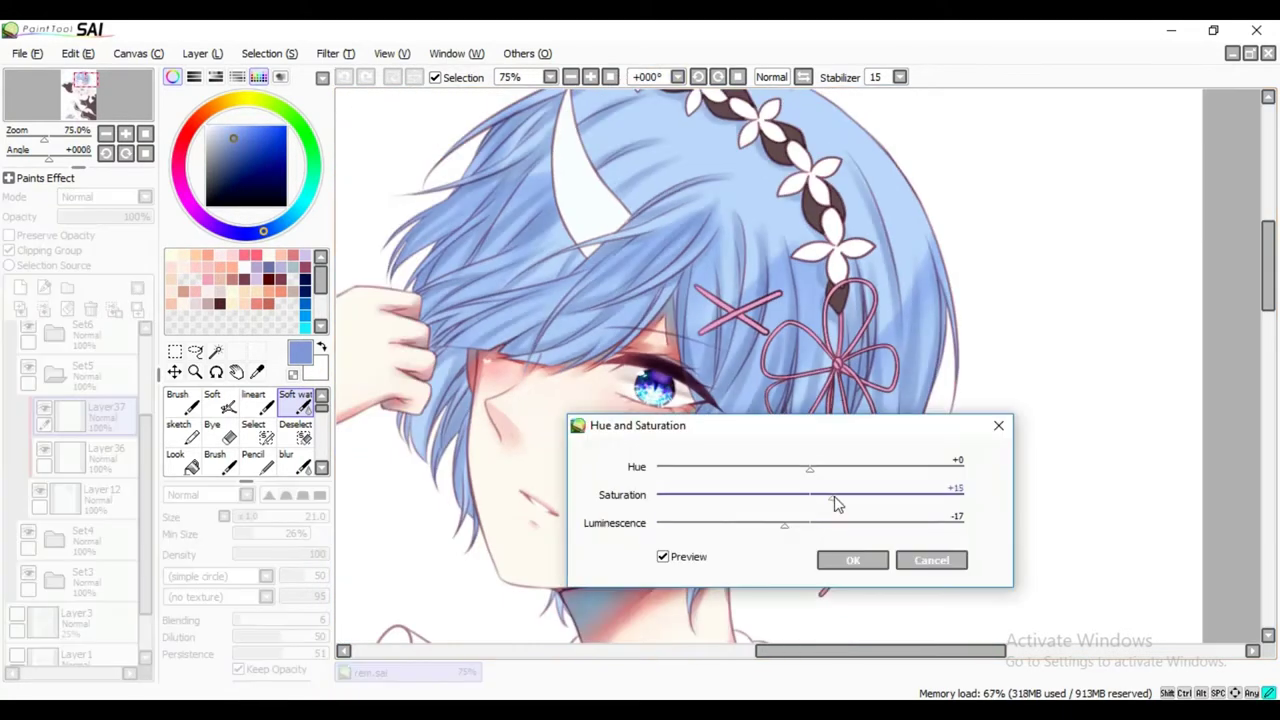
drag(834, 503, 782, 532)
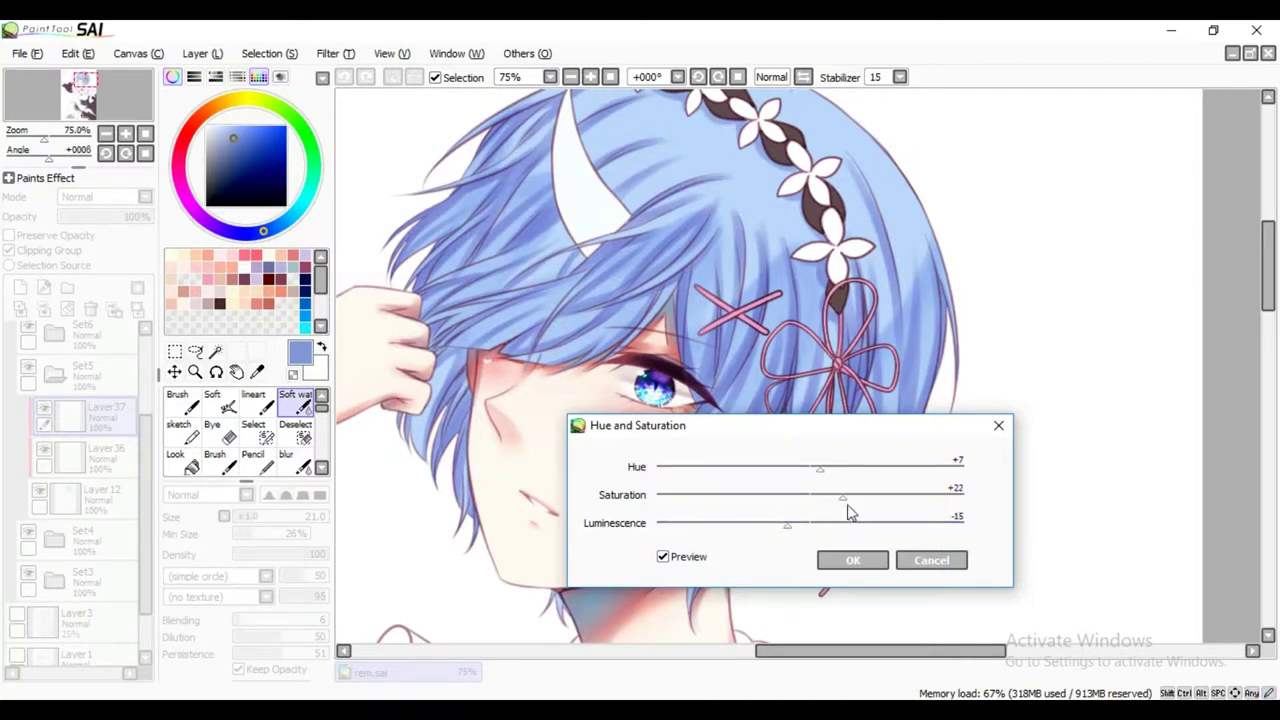
click(852, 560)
Raise the base hair colour layer's Saturation by 10 and Luminescence by 20.
scroll(688, 287, up, 2)
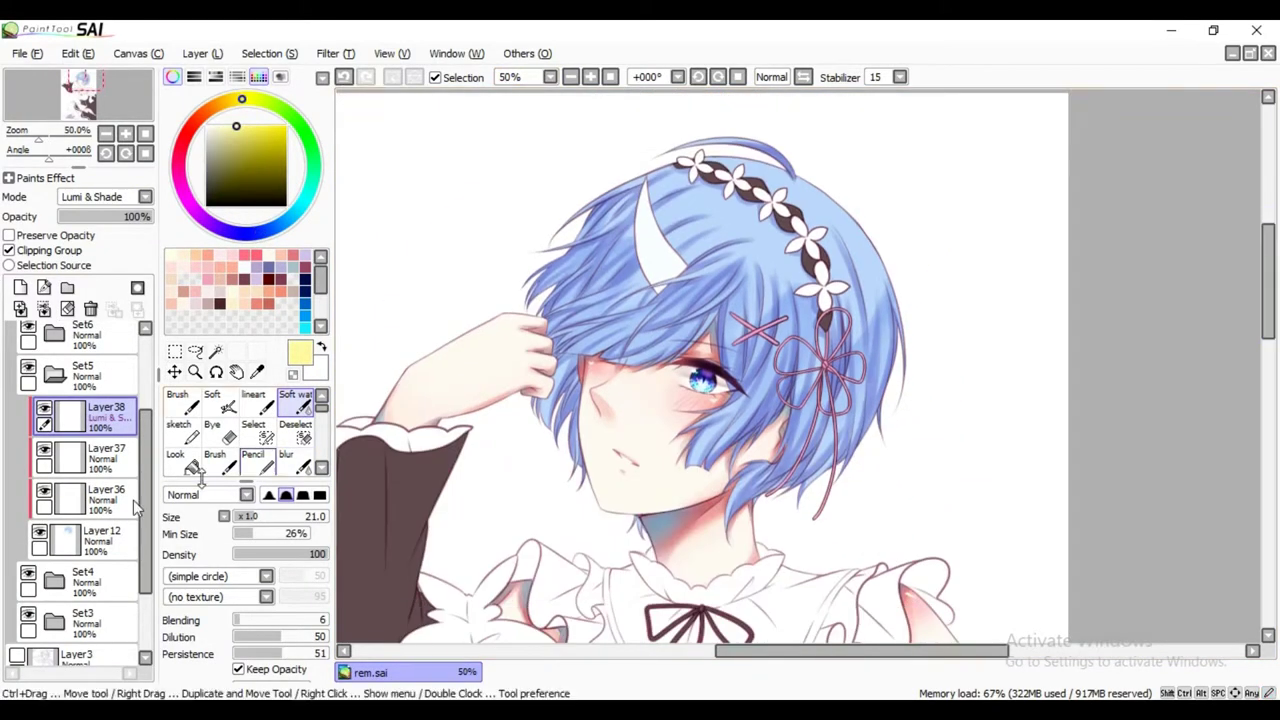
key(ctrl+u)
drag(828, 495, 838, 497)
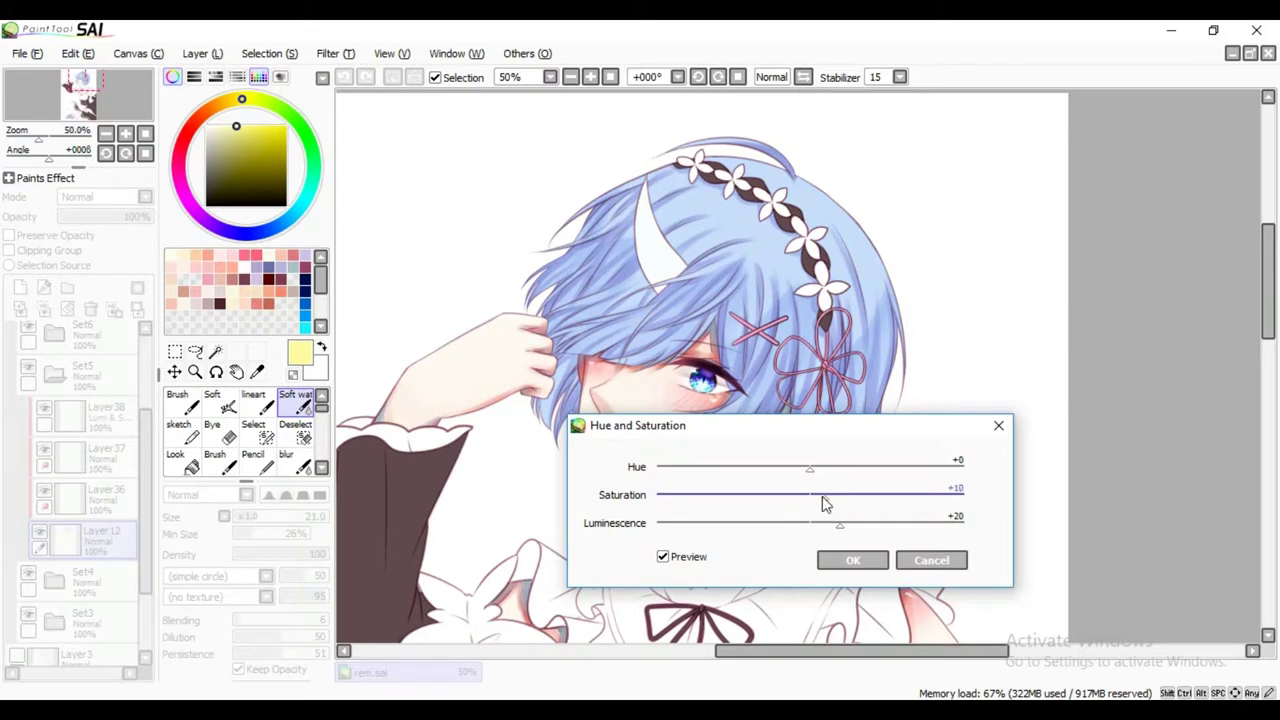
click(852, 560)
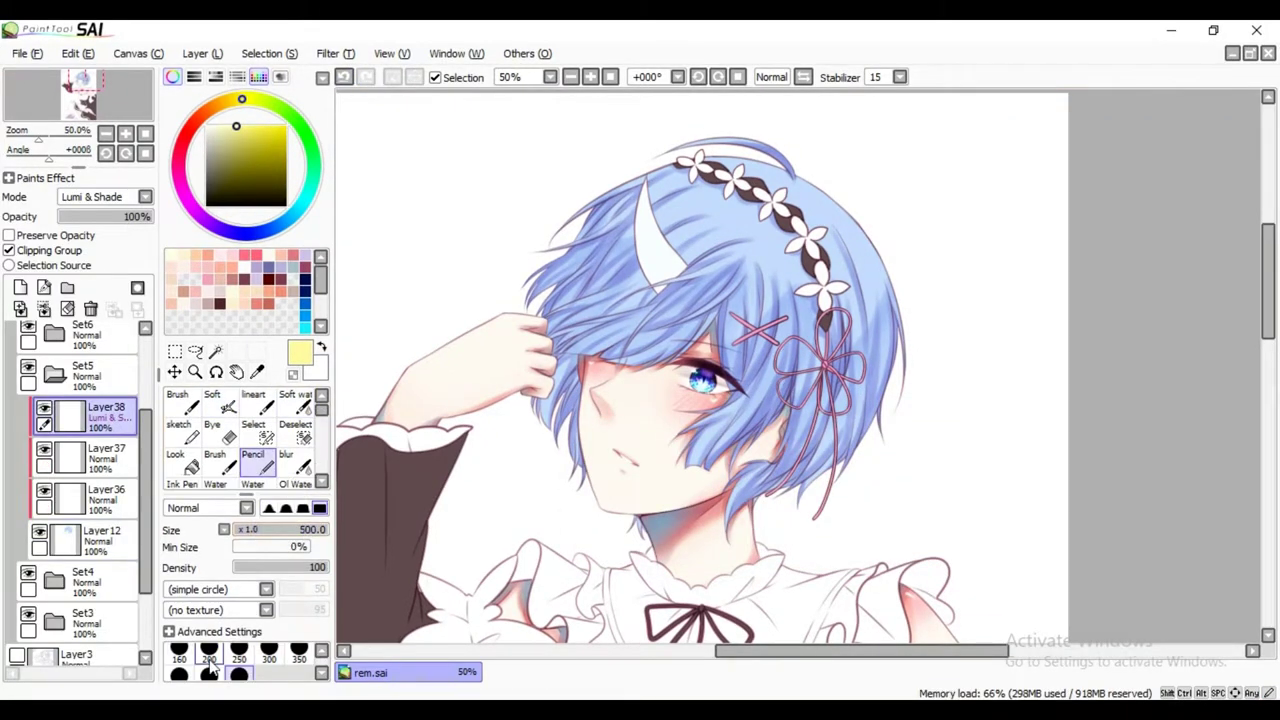
Paint a band of pale yellow highlight patches across the hair on the clipped Lumi & Shade layer.
drag(560, 250, 840, 300)
drag(540, 290, 880, 340)
click(212, 430)
click(269, 658)
key(ctrl+z)
mouse_move(535, 345)
mouse_down()
mouse_move(630, 265)
mouse_move(625, 255)
mouse_move(700, 340)
mouse_up()
drag(690, 300, 752, 232)
key(ctrl+z)
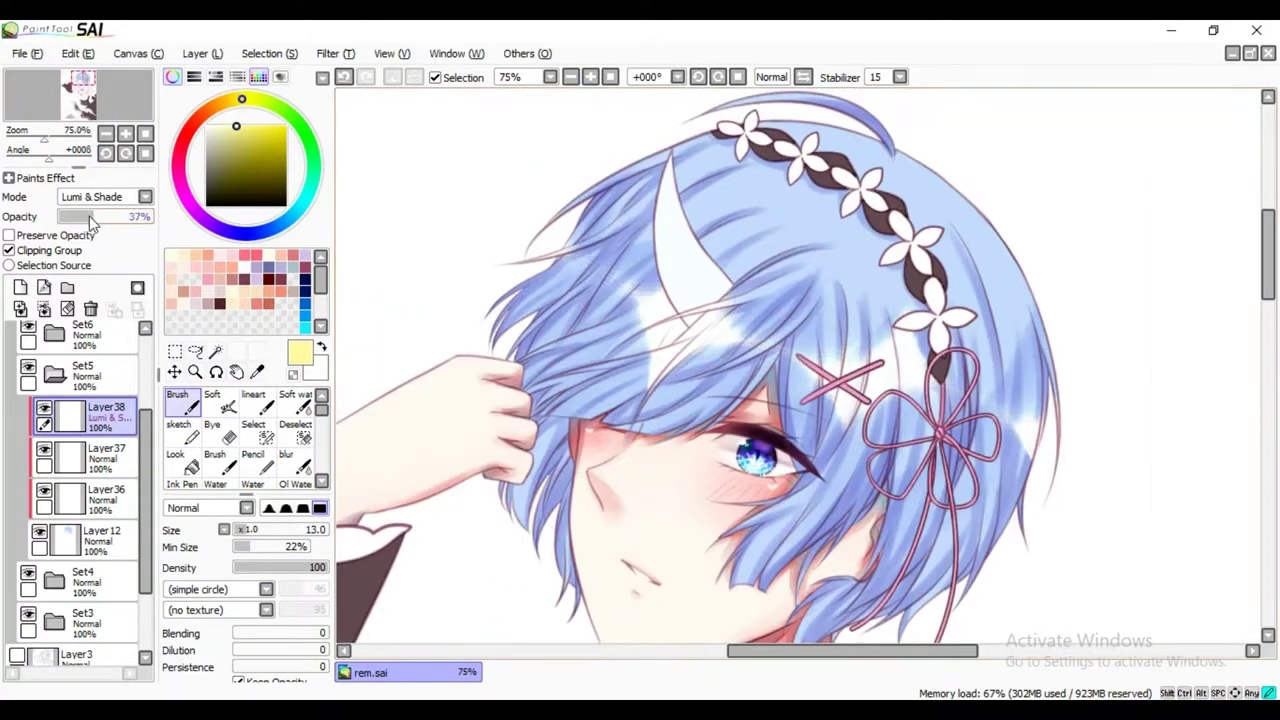
Tint the hair highlights a stronger yellow and lower their Lumi & Shade layer to 22% opacity.
click(335, 53)
click(9, 235)
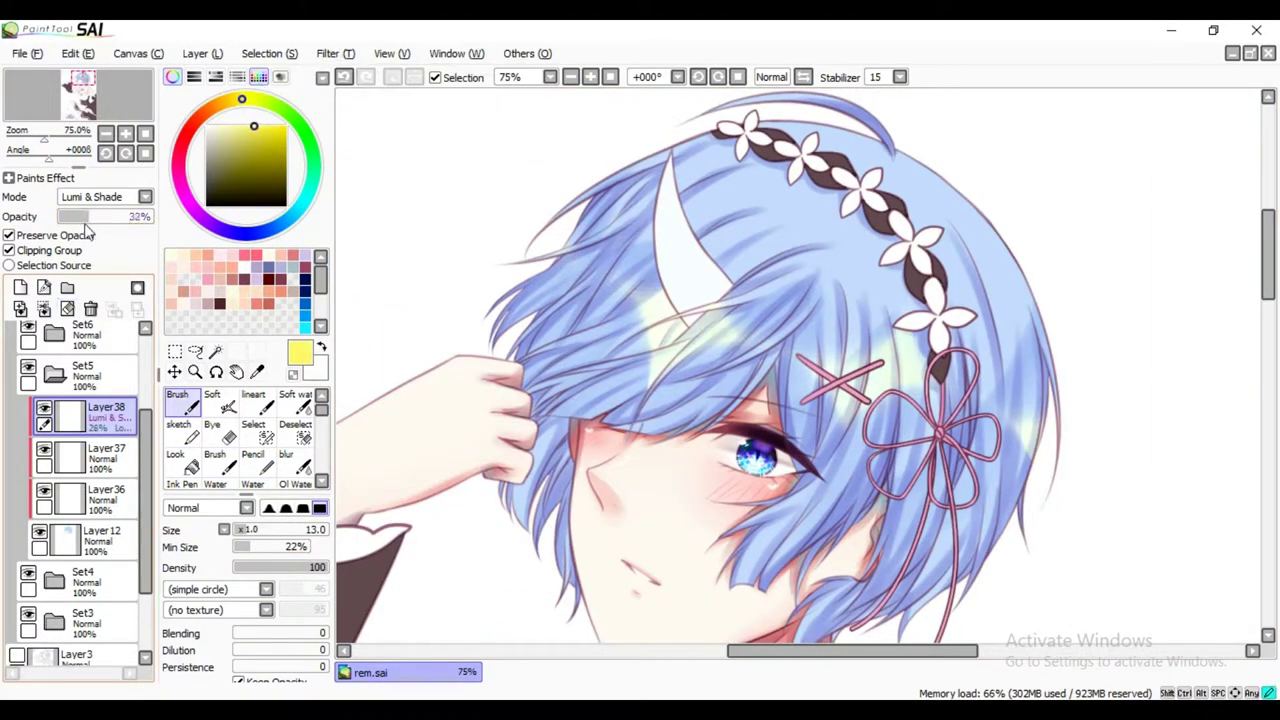
scroll(560, 340, up, 1)
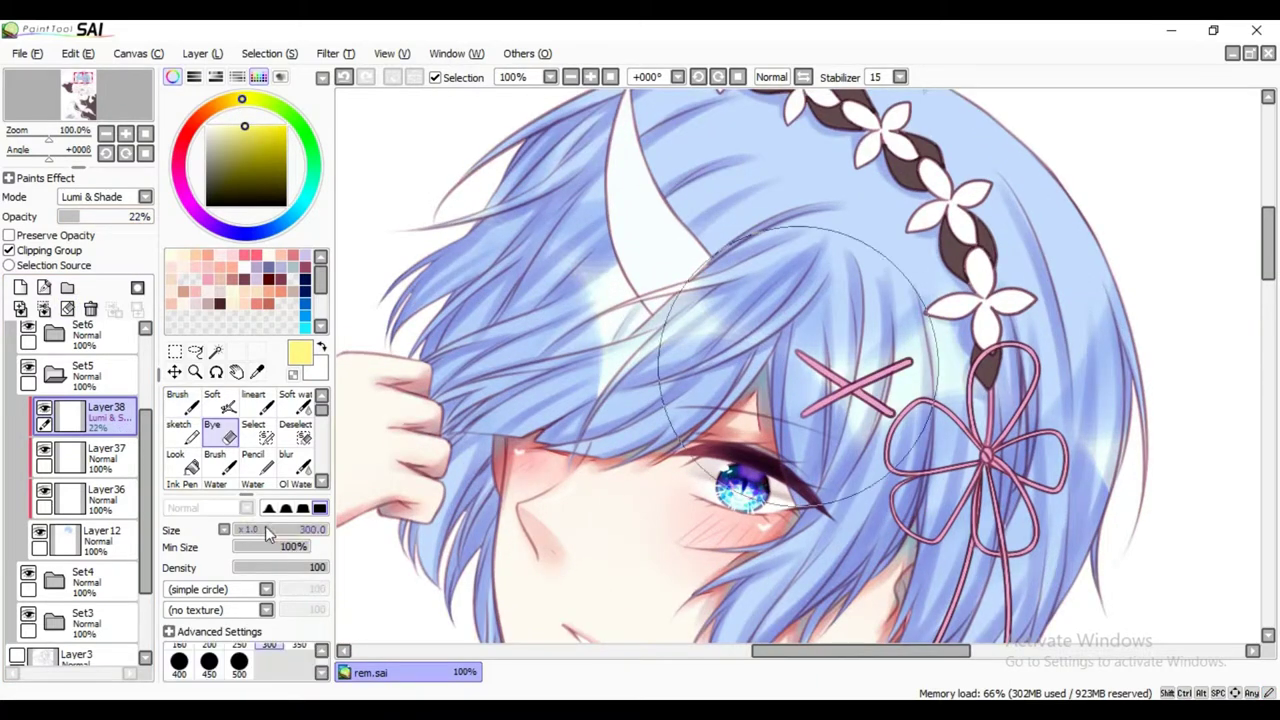
Soften and break up the hair highlights with the Bye eraser at size 33 and density 42, hiding the hair accessories while erasing.
scroll(563, 337, up, 1)
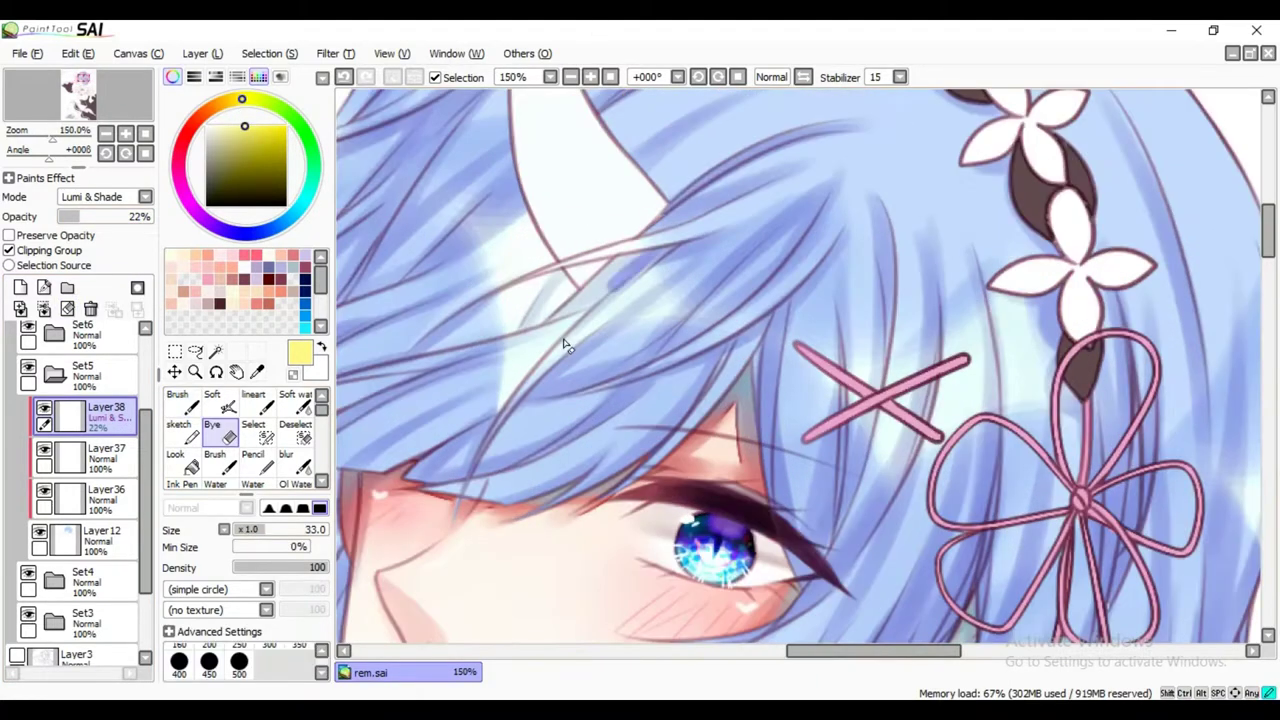
scroll(600, 325, left, 2)
scroll(669, 311, up, 1)
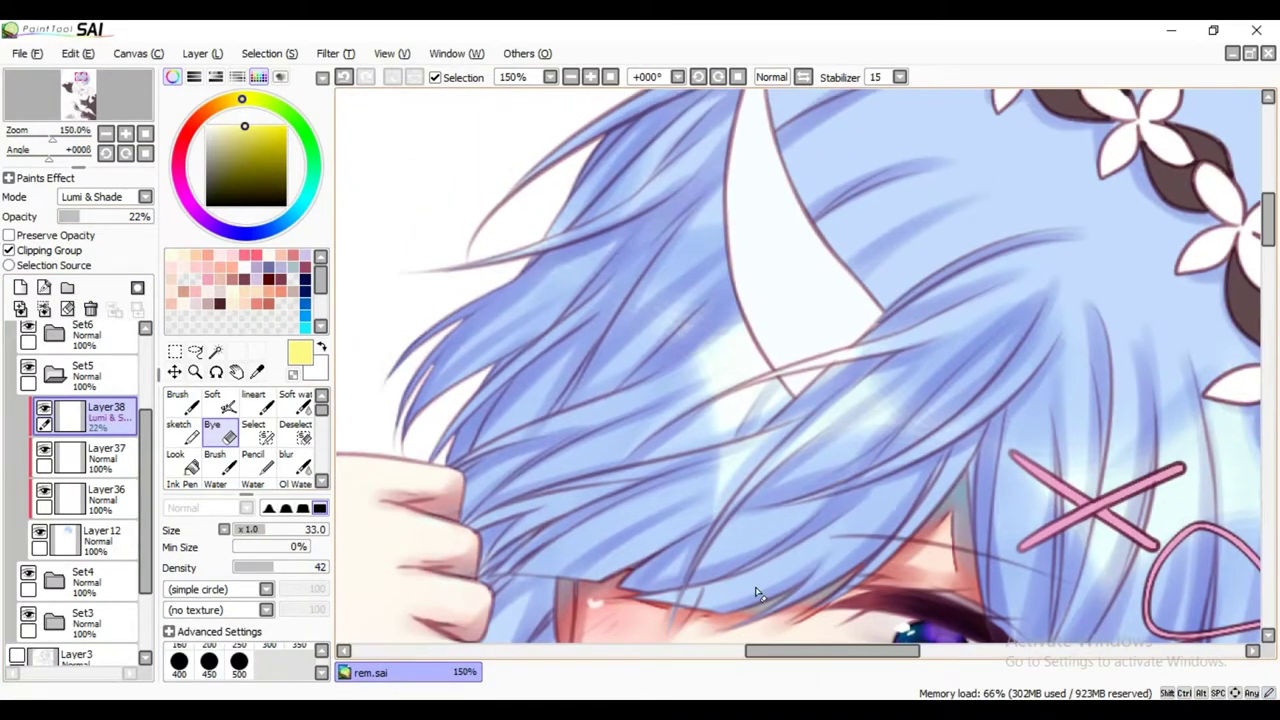
scroll(757, 592, right, 4)
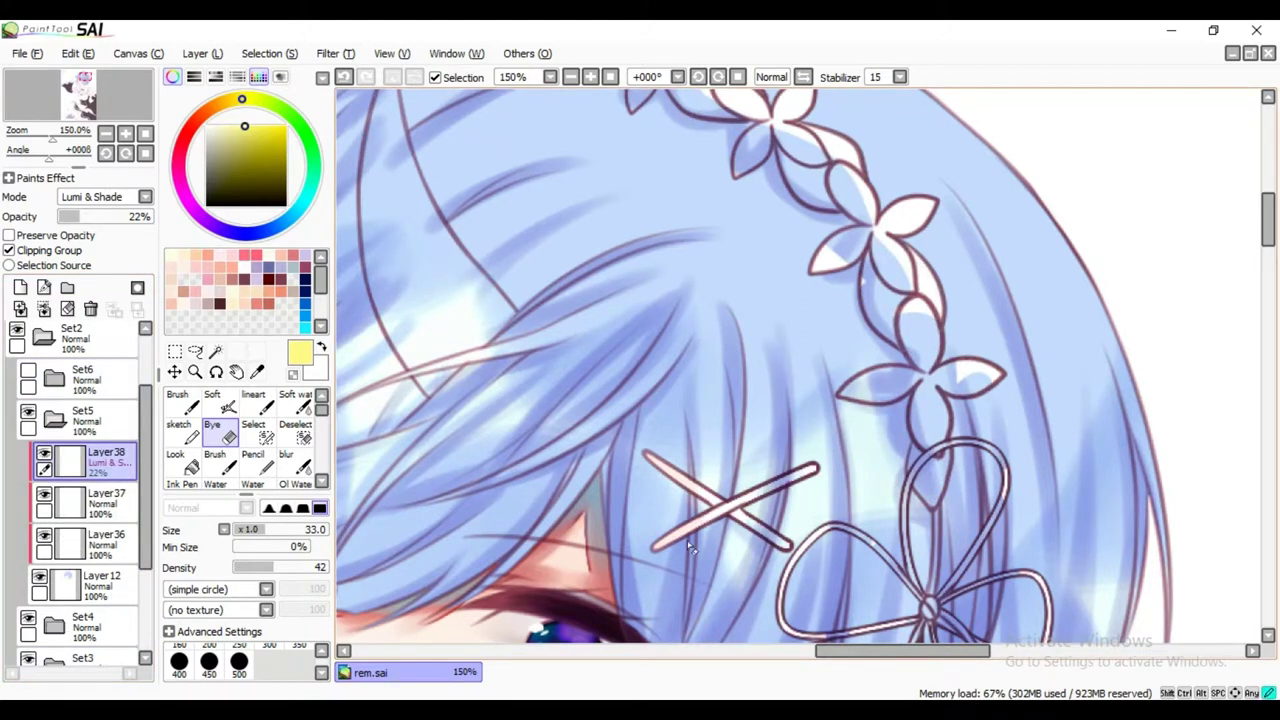
scroll(1000, 400, down, 3)
scroll(780, 300, down, 1)
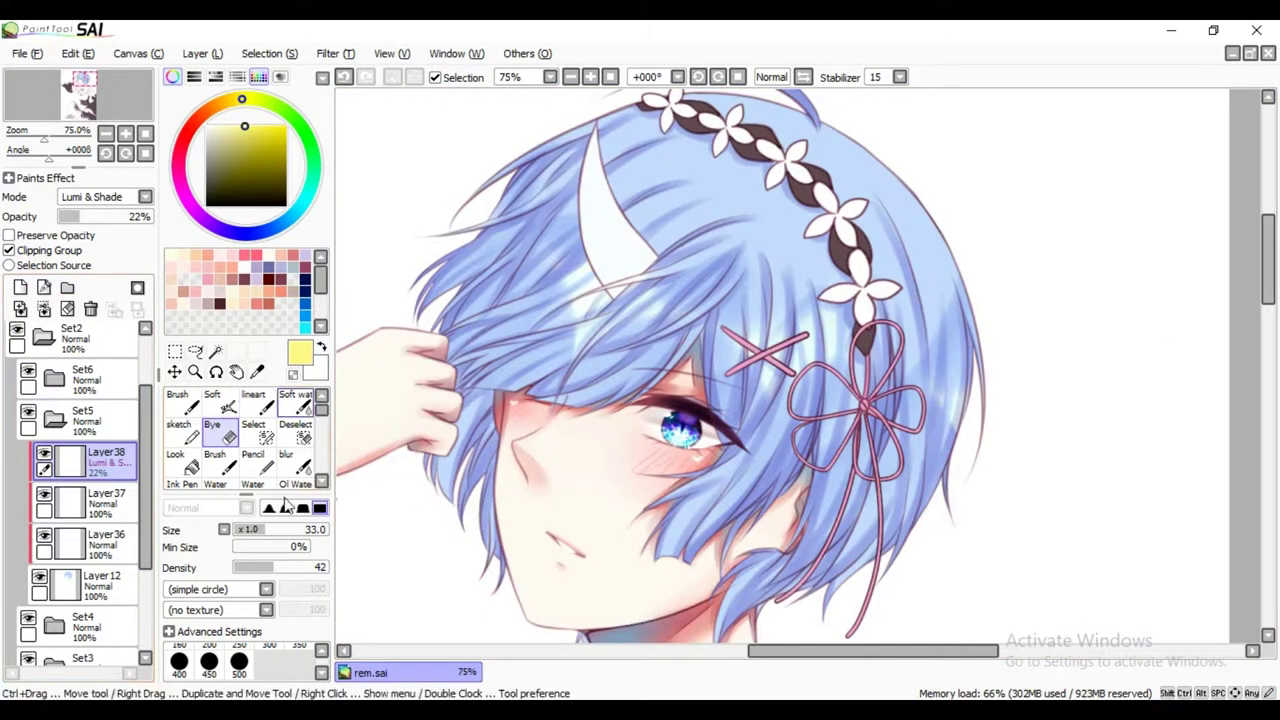
Add fine highlight streaks to the hair with the Pencil at size 21, and reduce the highlight layer's opacity to 15%.
click(253, 460)
key(ctrl+z)
scroll(1190, 230, up, 1)
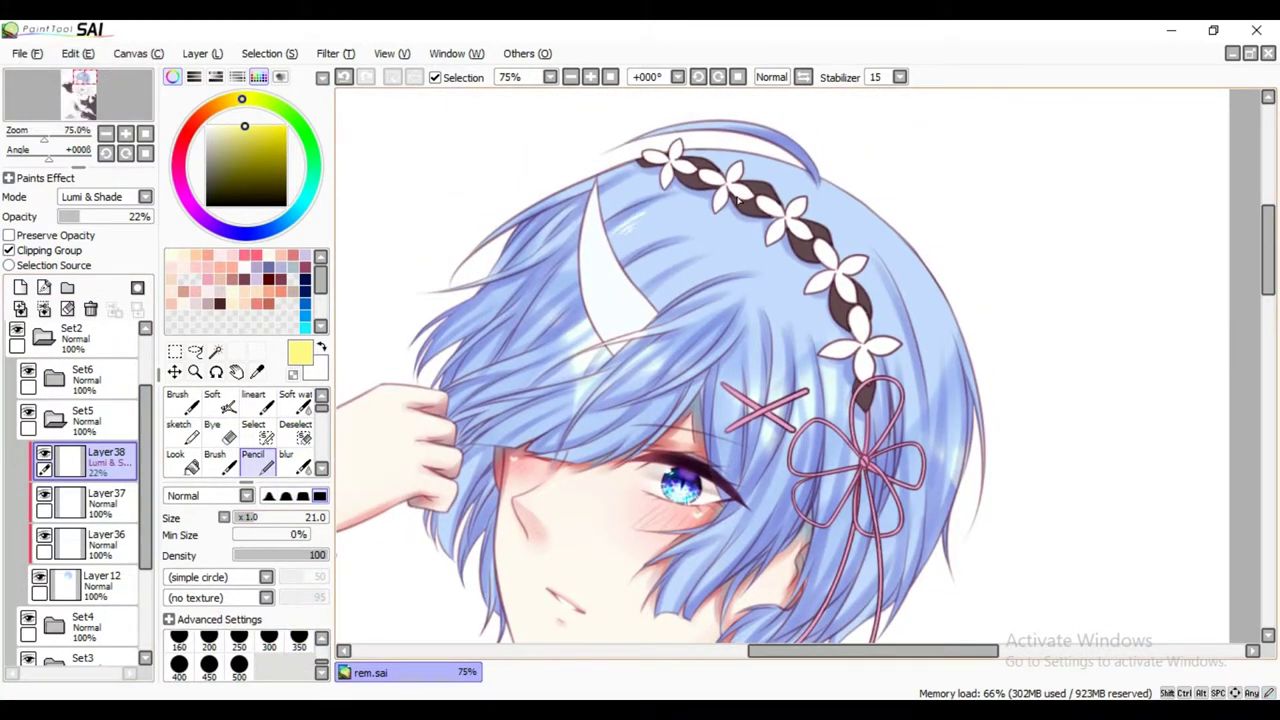
scroll(905, 515, down, 2)
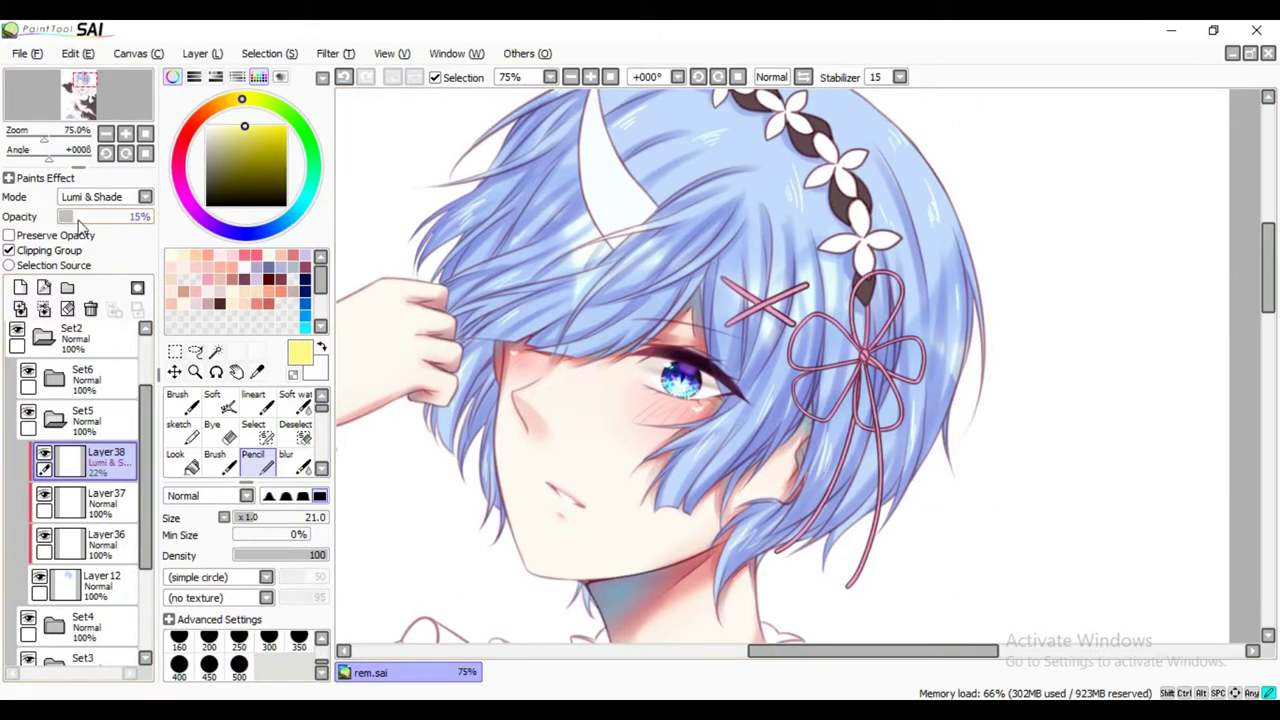
Brush a soft yellow glow over the hair on a new clipped Lumi & Shade layer at 45% opacity, with the Soft brush at size 300.
scroll(700, 400, up, 1)
click(20, 287)
click(212, 400)
click(269, 640)
drag(520, 260, 700, 350)
key(ctrl+z)
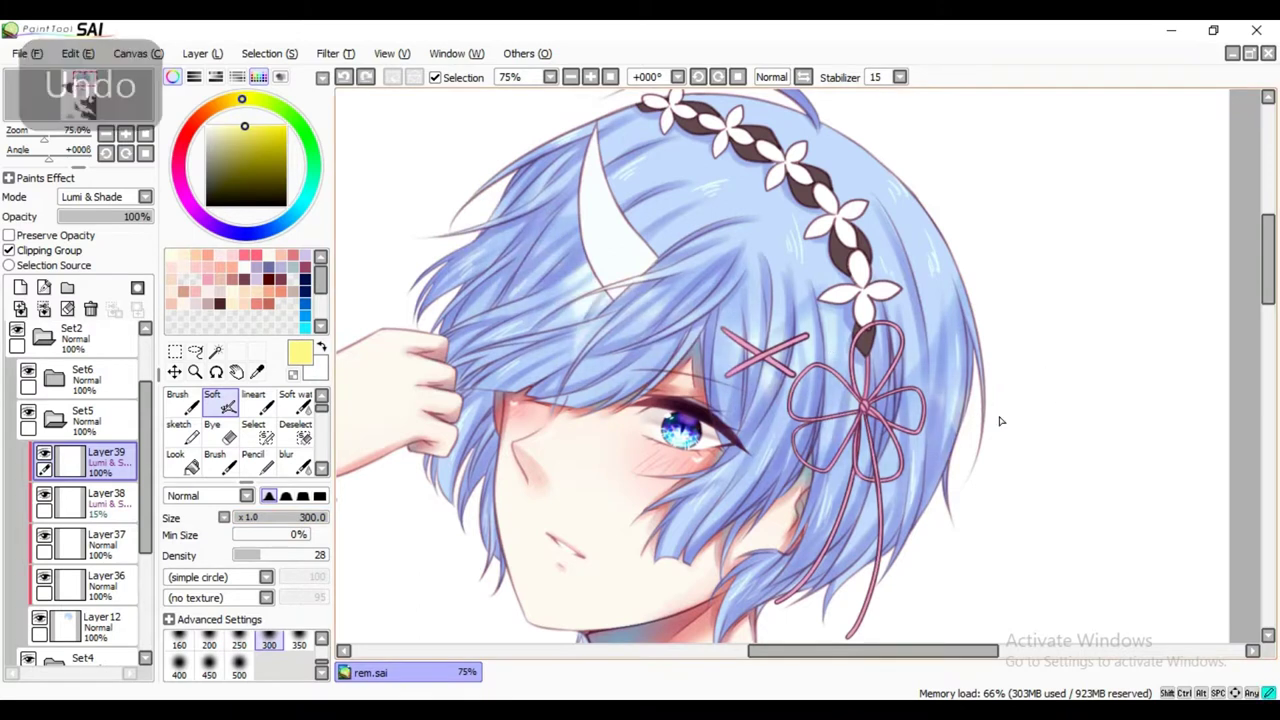
drag(480, 220, 850, 410)
key(ctrl+z)
click(250, 150)
scroll(700, 400, up, 1)
Brush darker blue strand shadows into the hair on a new clipped Multiply layer, using the soft watercolour brush at size 39.
click(20, 287)
click(296, 400)
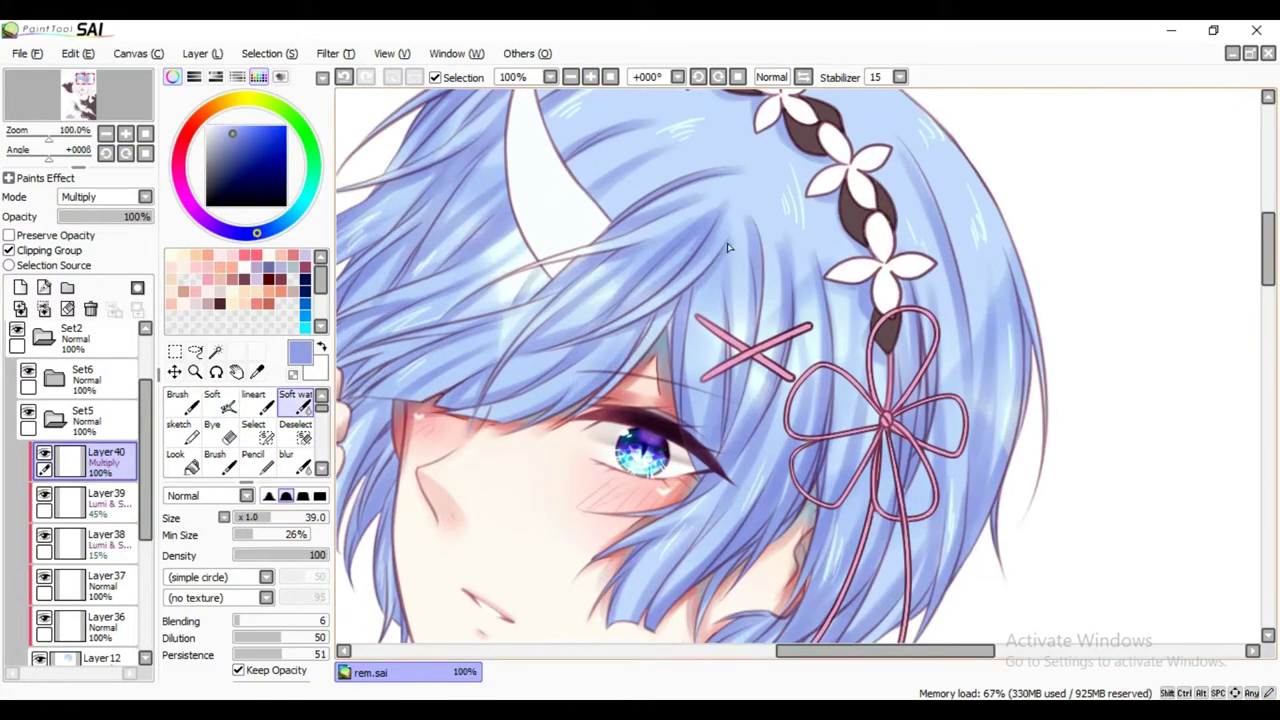
scroll(728, 248, left, 3)
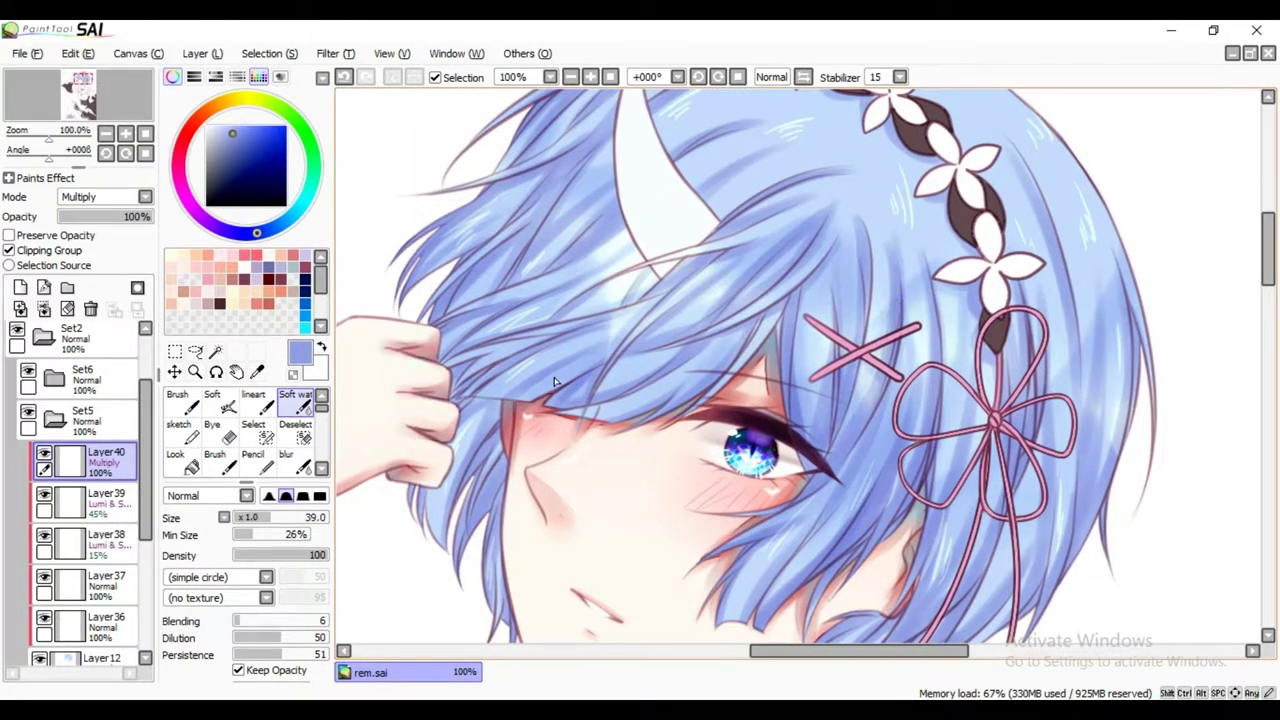
scroll(696, 278, left, 4)
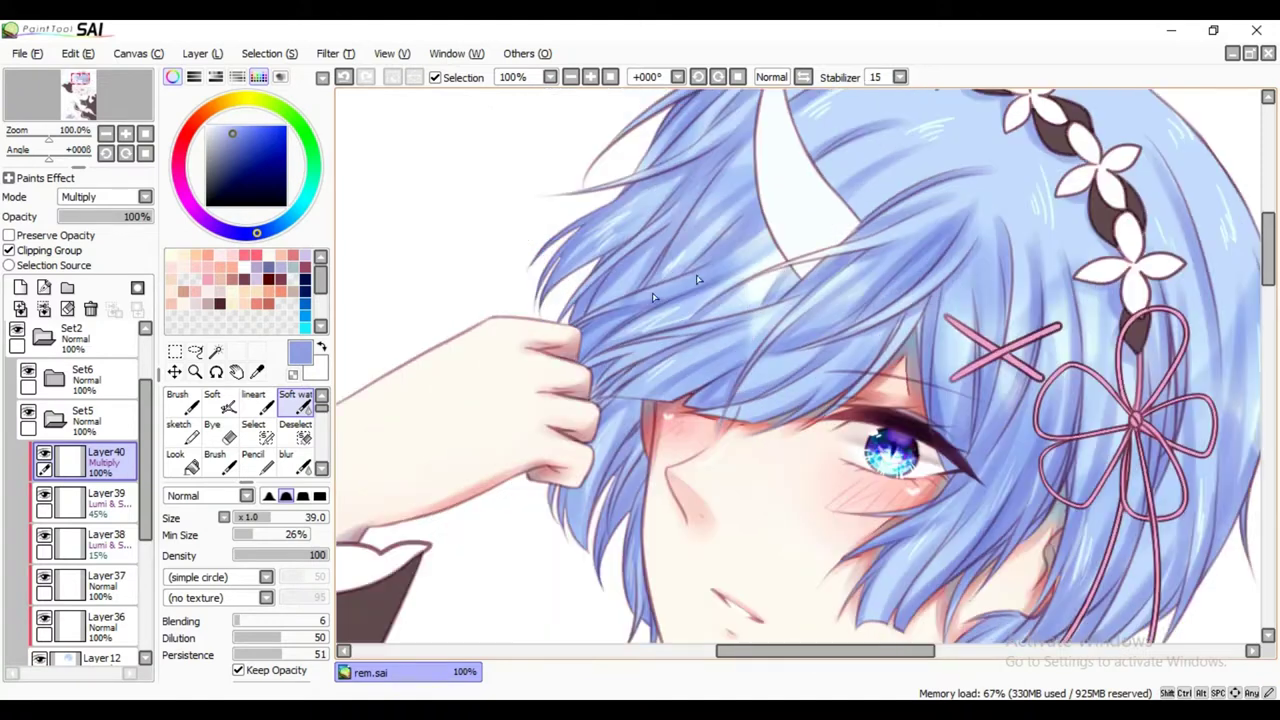
scroll(824, 248, up, 3)
key(ctrl+z)
Refine the Multiply strand shadows around the horn, fringe and side hair with the brush reduced to size 29.
click(268, 512)
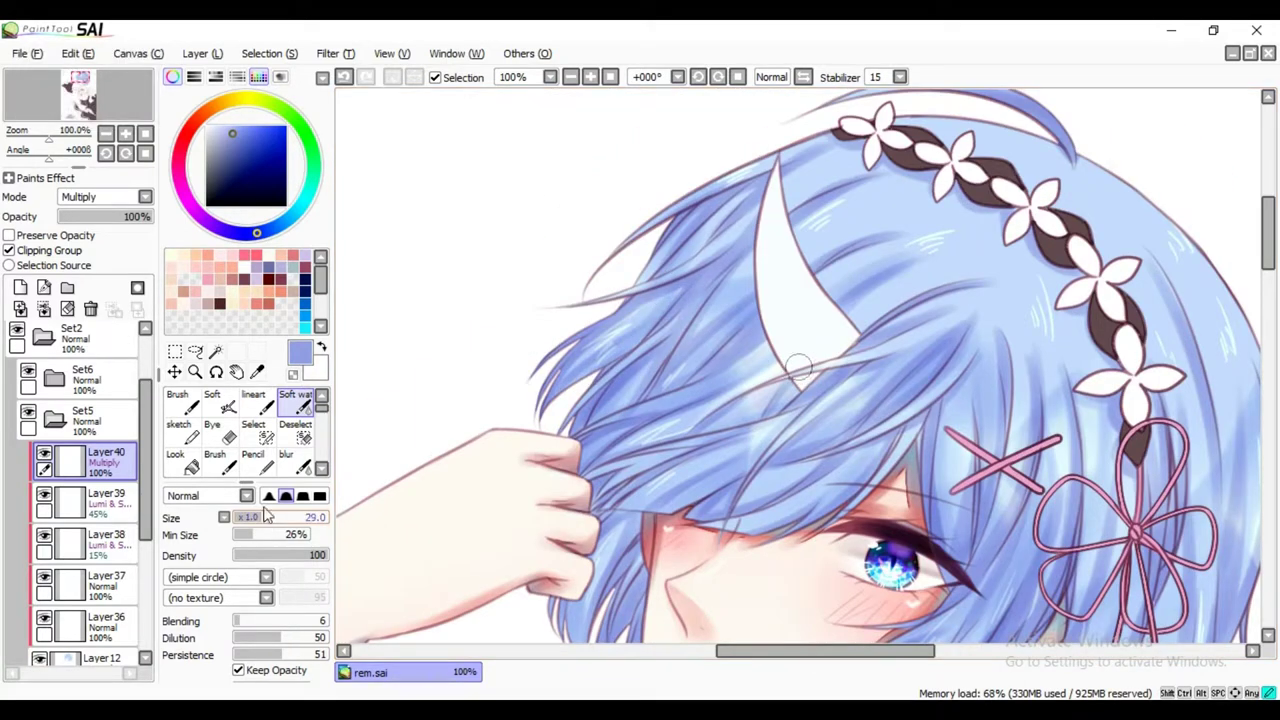
drag(811, 647, 846, 648)
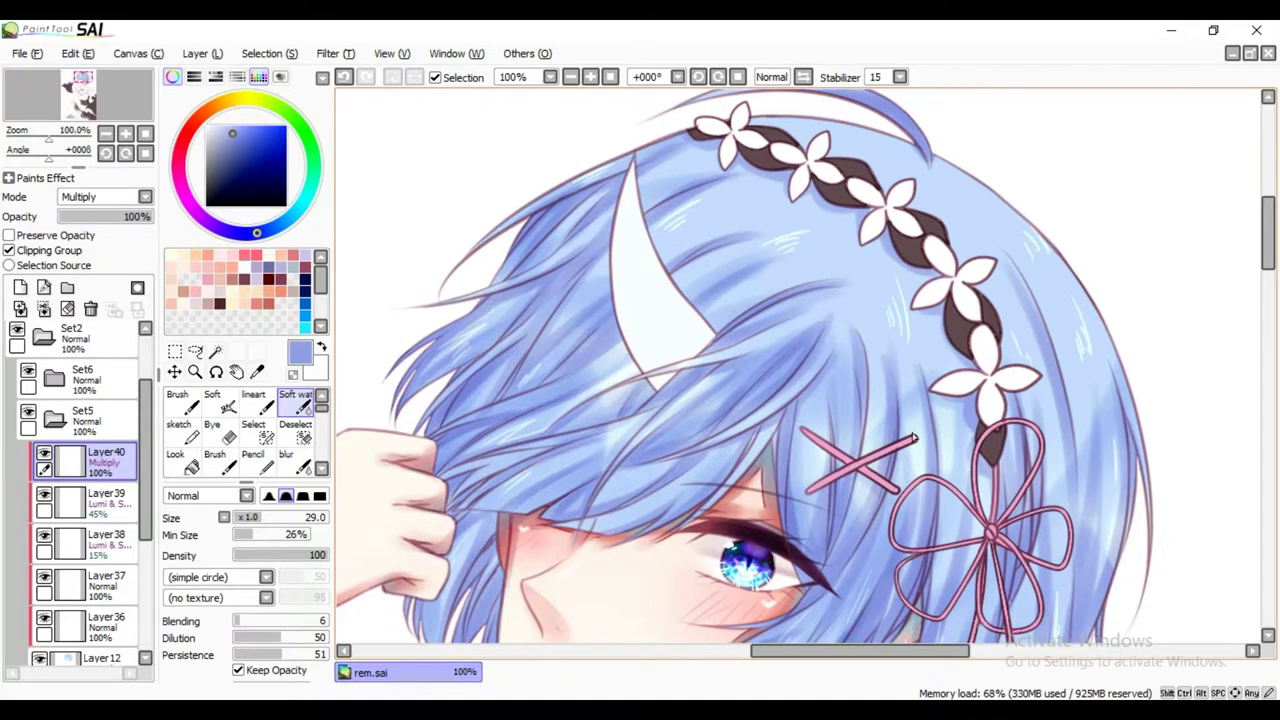
scroll(912, 437, down, 4)
scroll(866, 291, right, 3)
scroll(814, 470, right, 3)
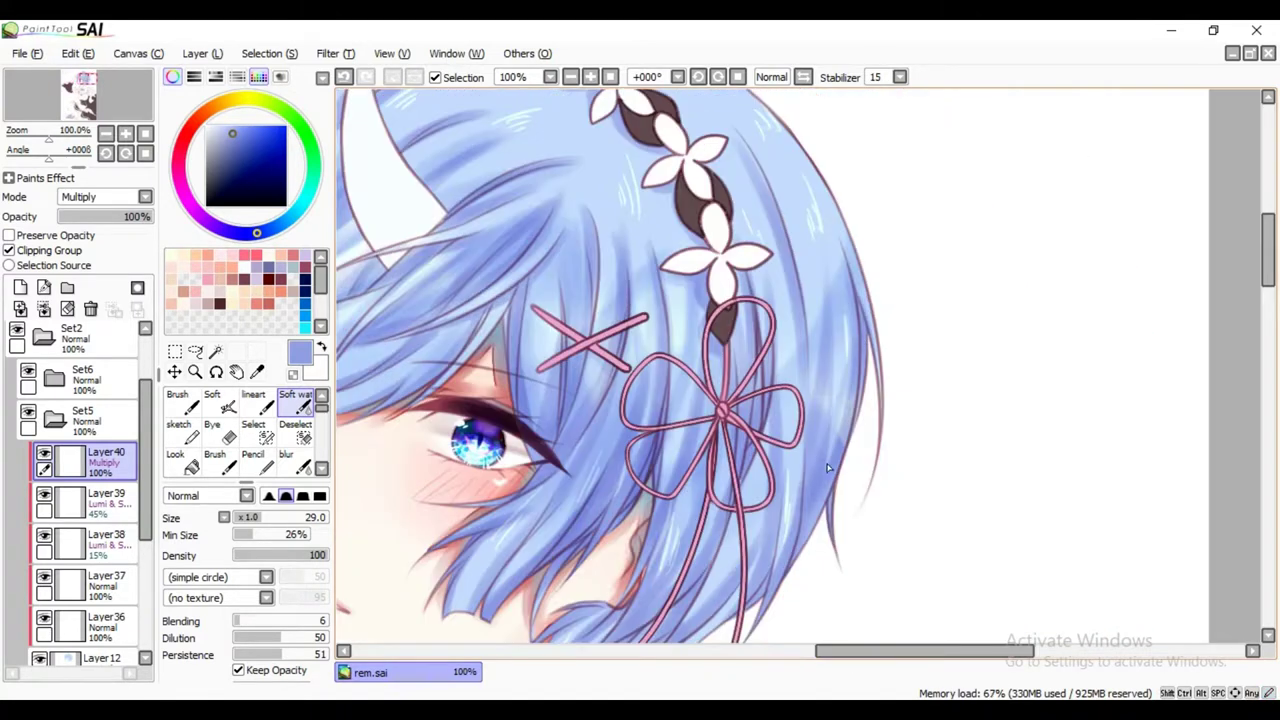
Deepen the shadows between hair strands with a greyer blue on another clipped Multiply layer, using the soft watercolour brush at size 18.
scroll(617, 430, down, 5)
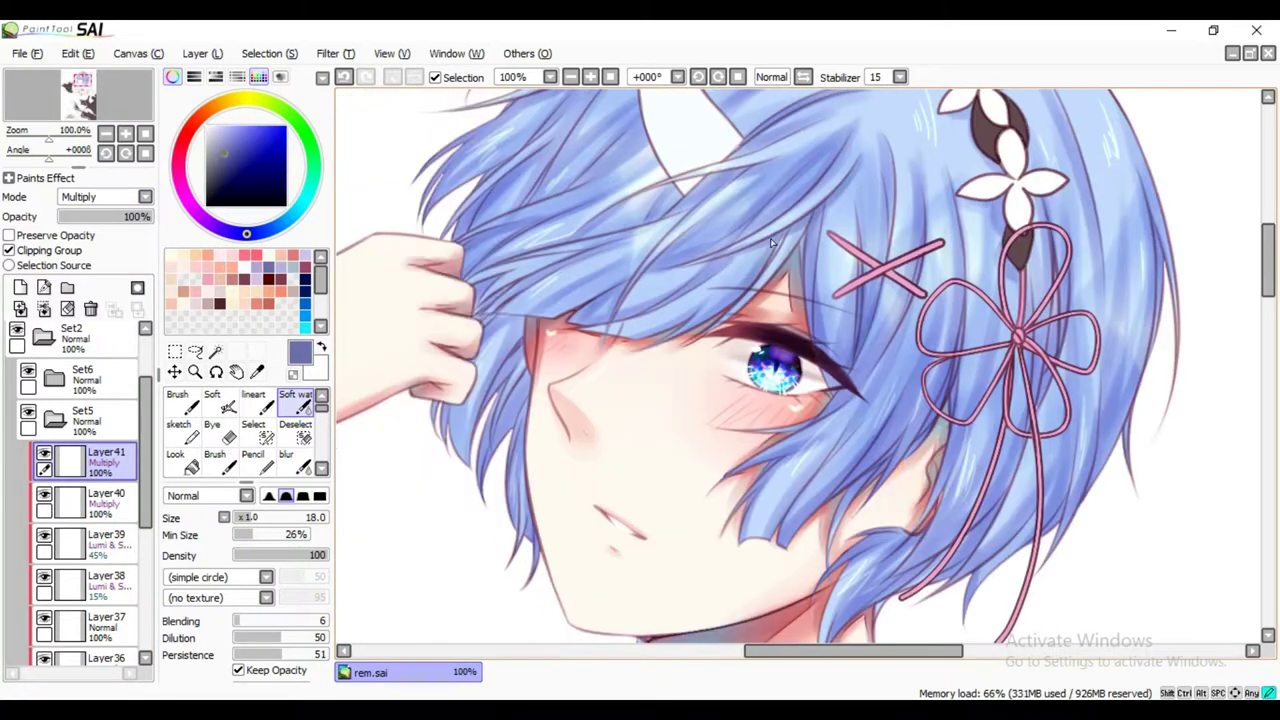
key(ctrl+z)
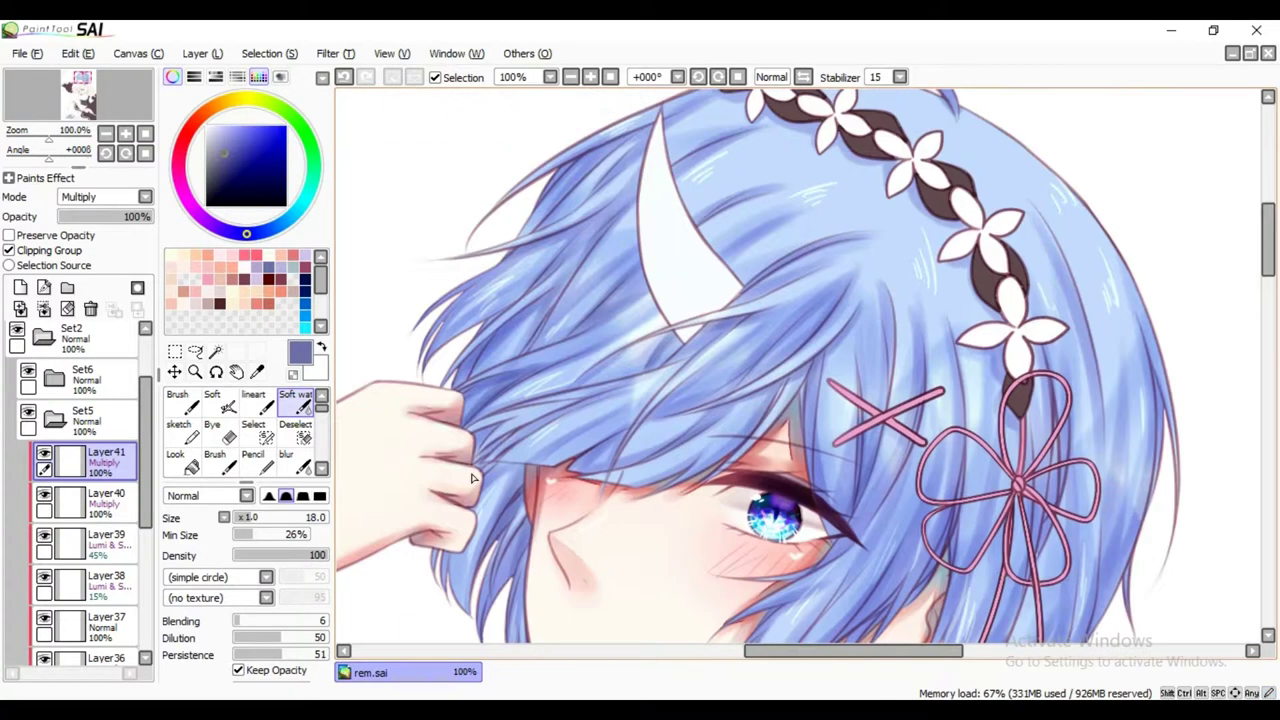
scroll(770, 310, down, 3)
scroll(881, 462, right, 3)
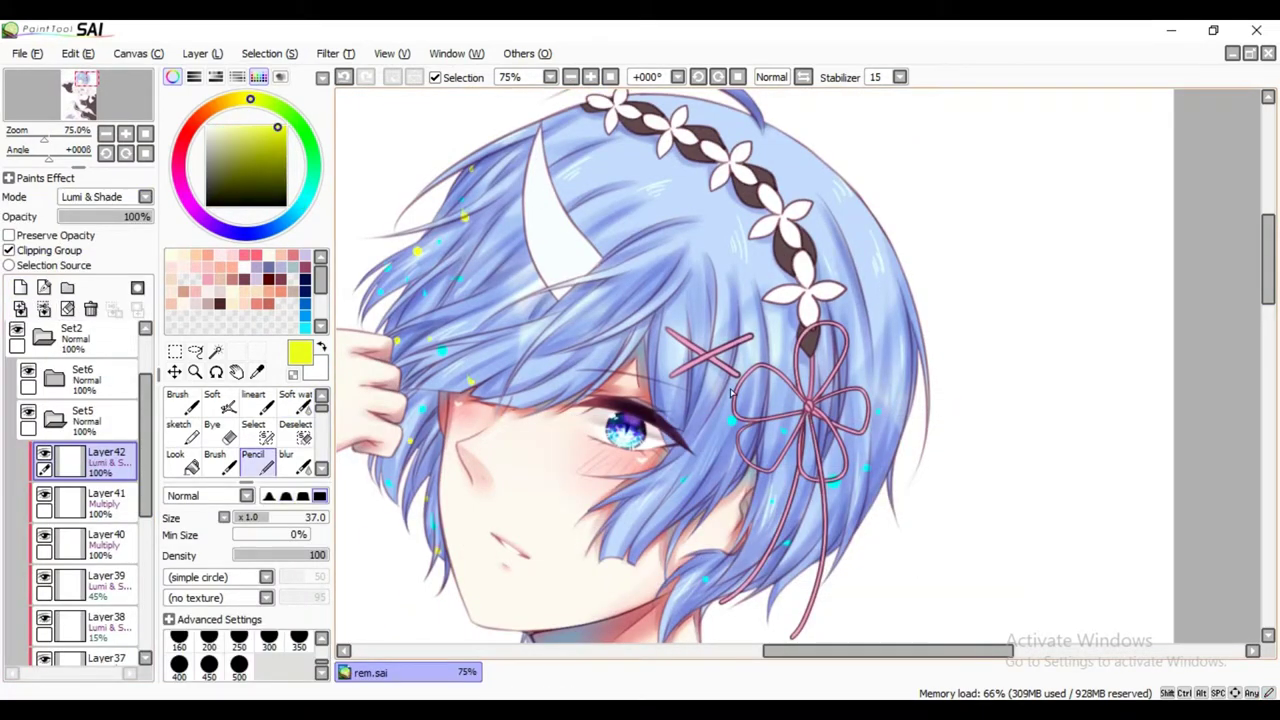
Scatter cyan, yellow and magenta specks over the hair on a clipped Lumi & Shade layer with the Pencil at size 37.
click(876, 442)
click(409, 313)
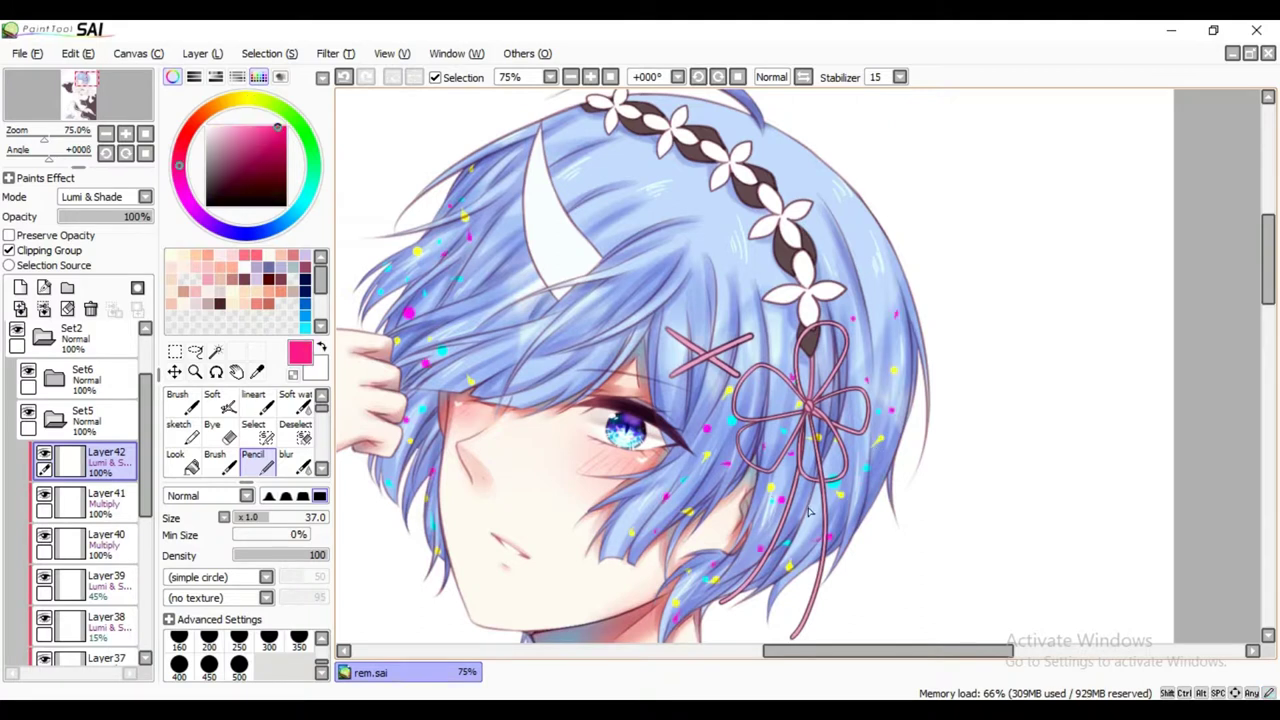
Brush a soft peach glow over the fringe and front hair on a new clipped Lumi & Shade layer at 53% opacity, with the Soft brush at size 300.
click(100, 196)
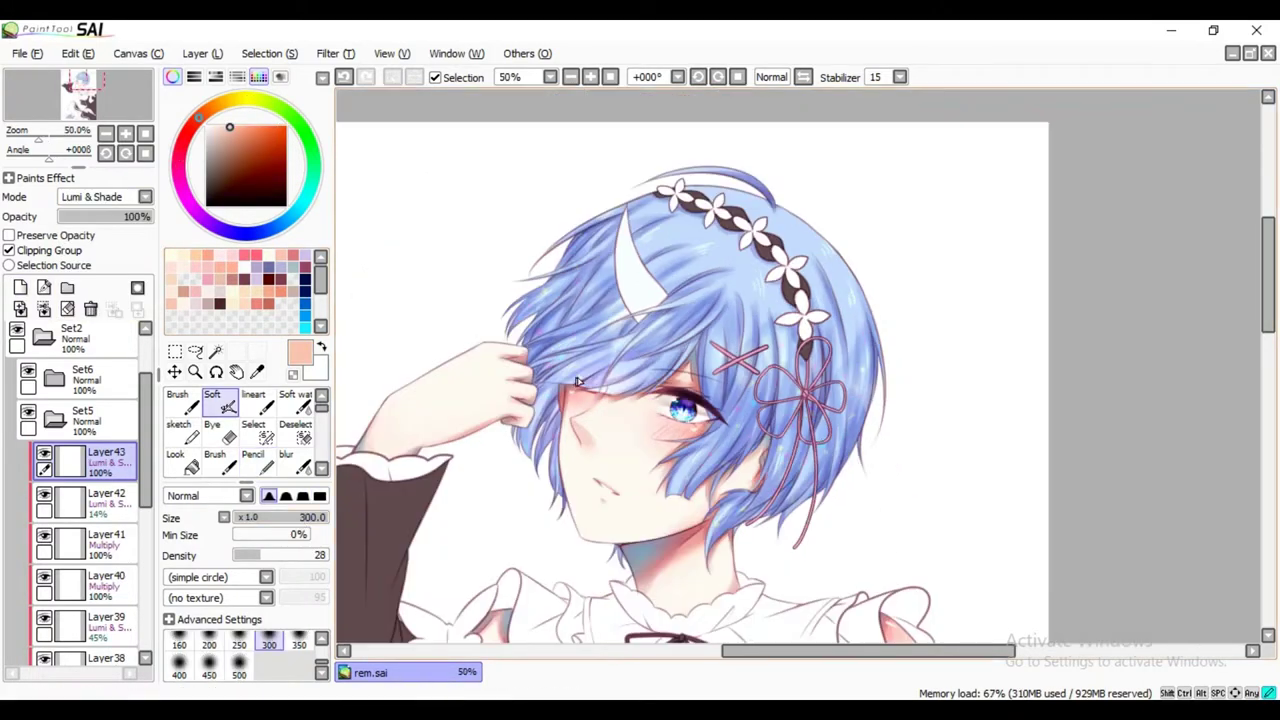
mouse_move(560, 340)
mouse_down()
mouse_move(700, 480)
mouse_move(755, 457)
mouse_up()
key(b)
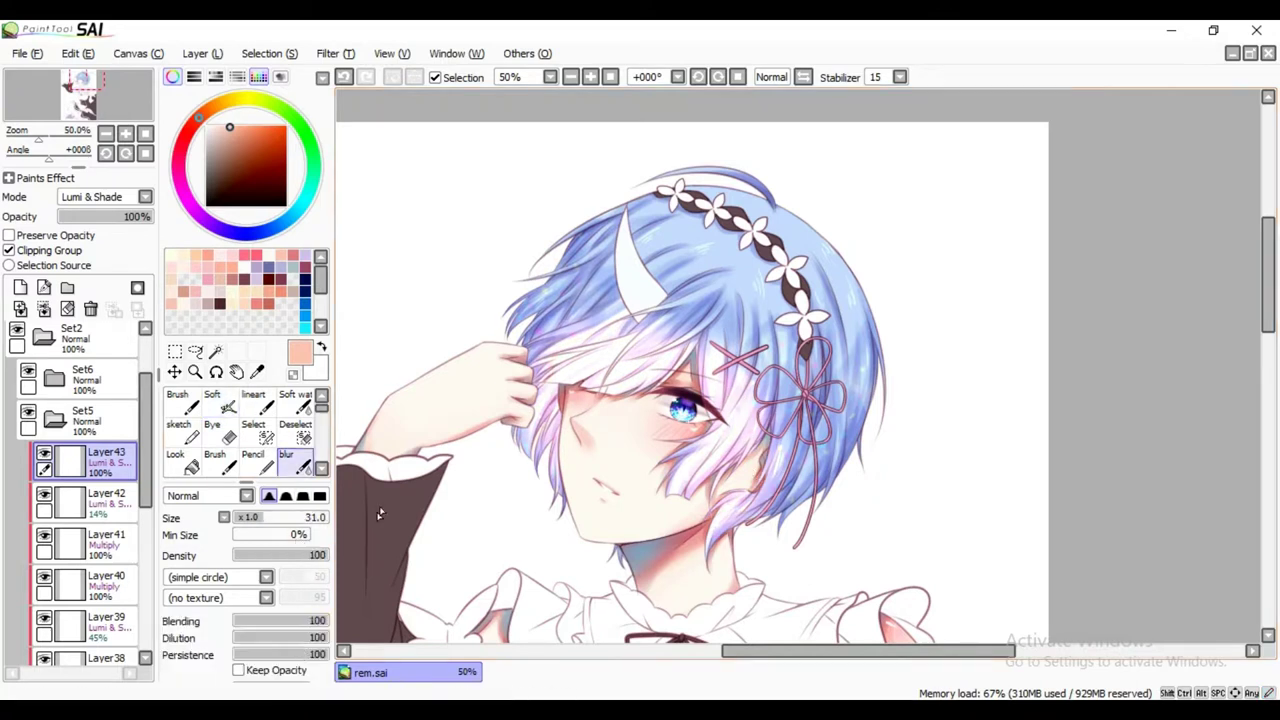
scroll(605, 409, up, 2)
click(335, 53)
click(368, 71)
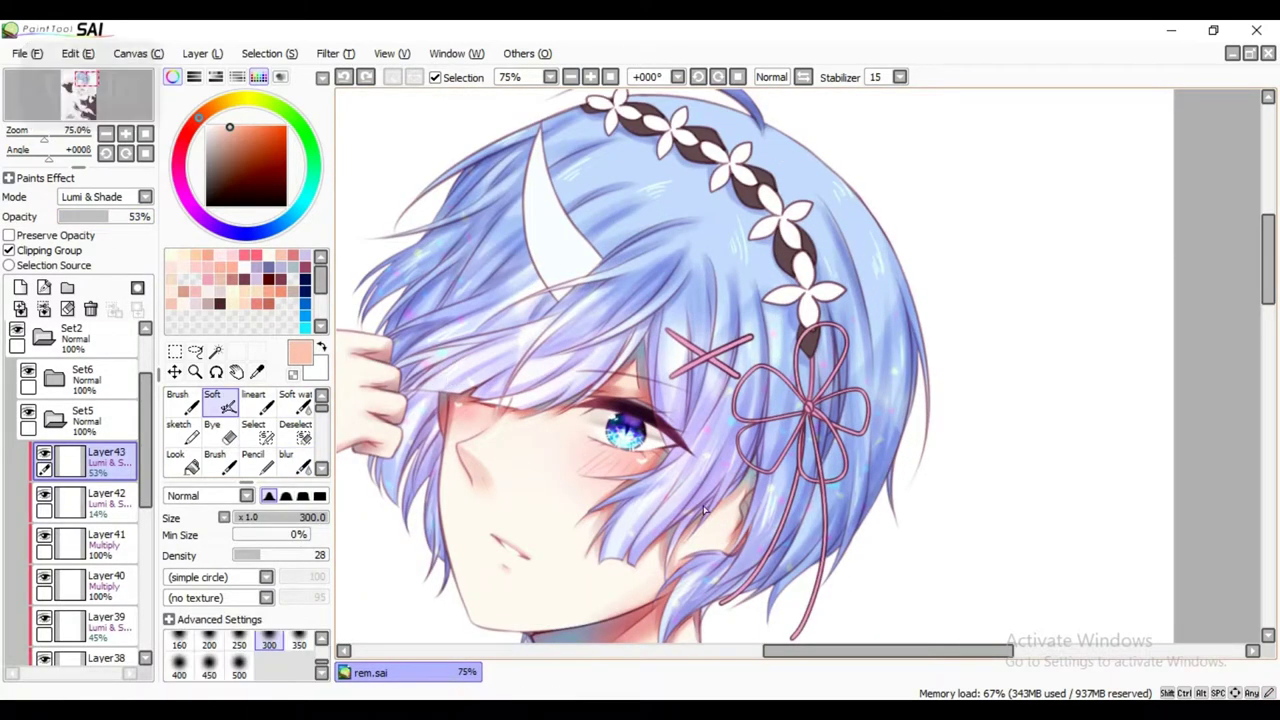
Paint edged lavender shadows along the outer hair on a new clipped Multiply layer with a Fringe effect of width 2, using brush size 64.
click(590, 77)
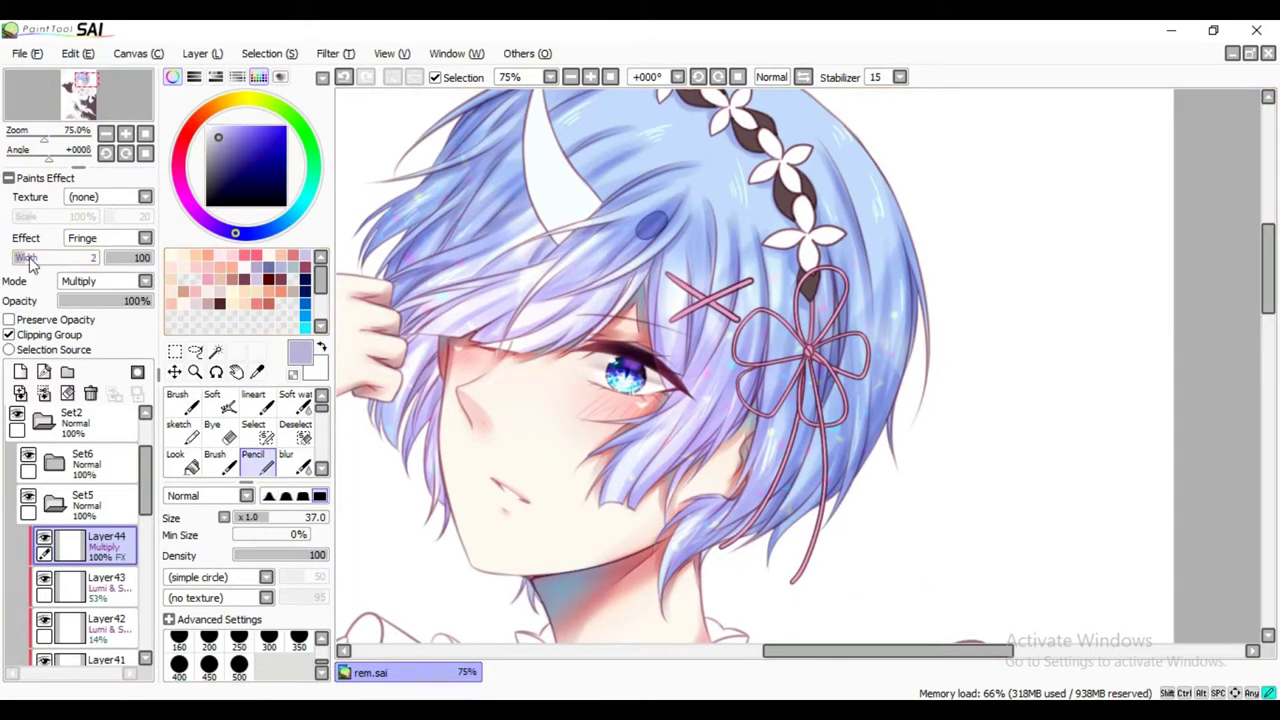
click(572, 78)
key(v)
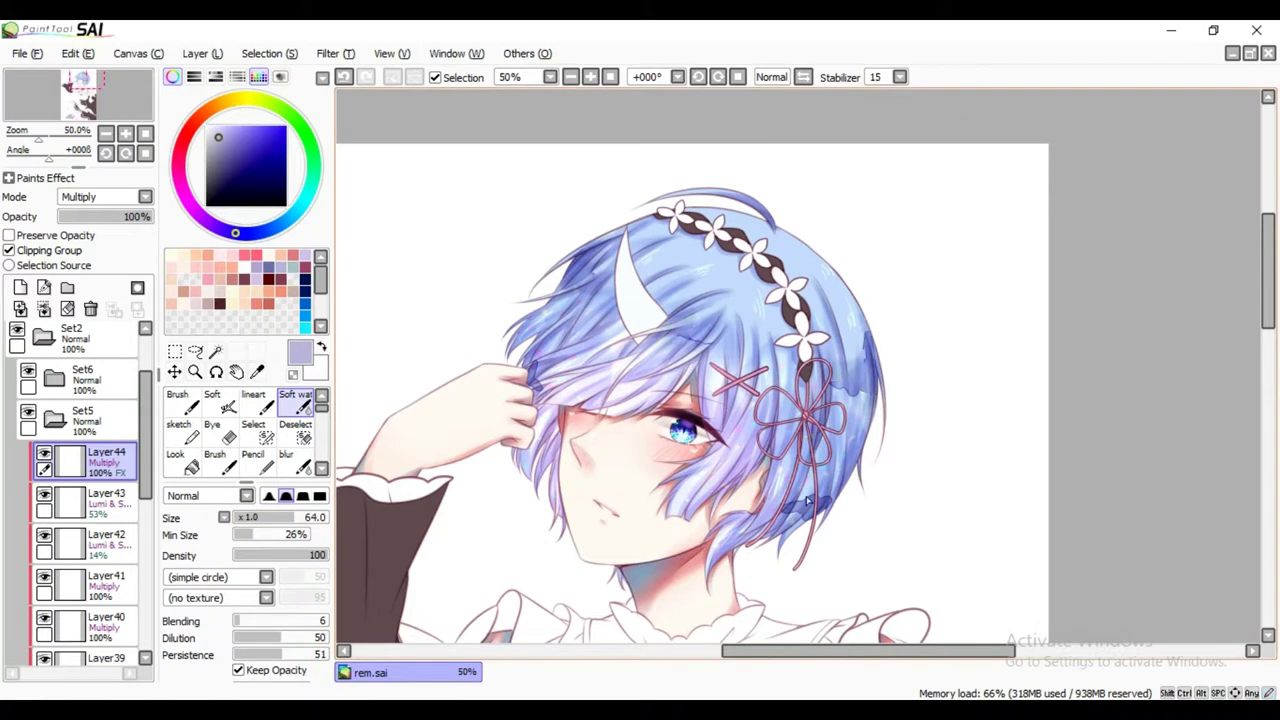
drag(145, 216, 125, 217)
click(100, 500)
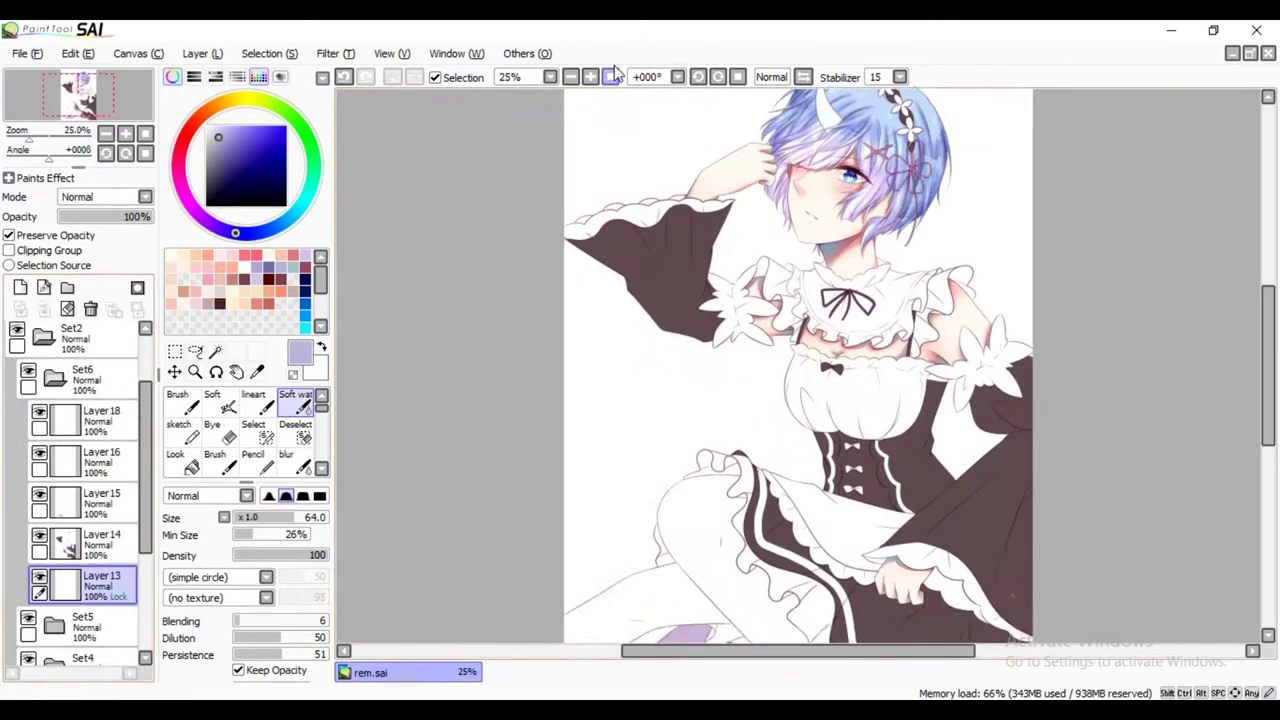
Shade the folds of the white collar and bib in pale lavender on a new layer clipped to Layer13, with brush size 21.
scroll(838, 396, up, 4)
key(ctrl+z)
mouse_move(838, 396)
mouse_down()
mouse_move(538, 383)
mouse_move(604, 513)
mouse_move(1031, 347)
mouse_move(726, 391)
mouse_up()
key(ctrl+z)
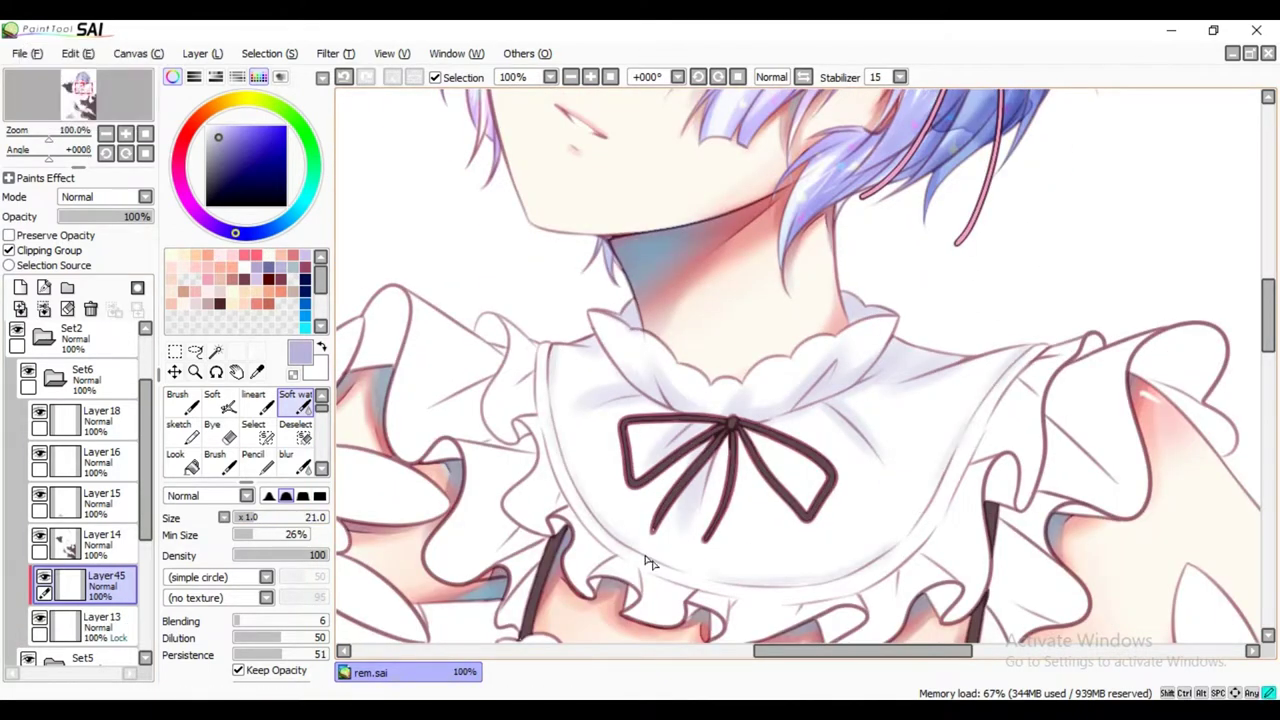
key(ctrl+z)
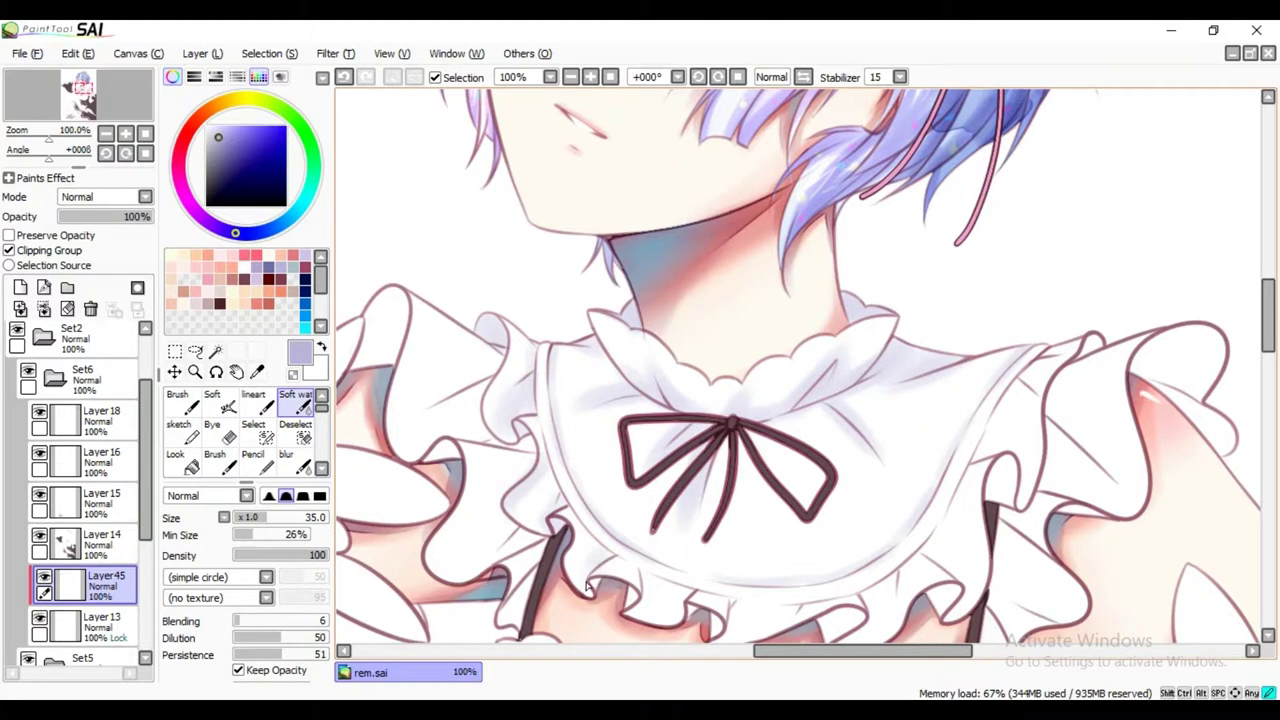
Shade the bib's ruffled hem and the lowered arm's frills in lavender with the soft watercolour brush at size 35.
key(ctrl+z)
key(ctrl+z)
key(ctrl+z)
scroll(880, 460, down, 3)
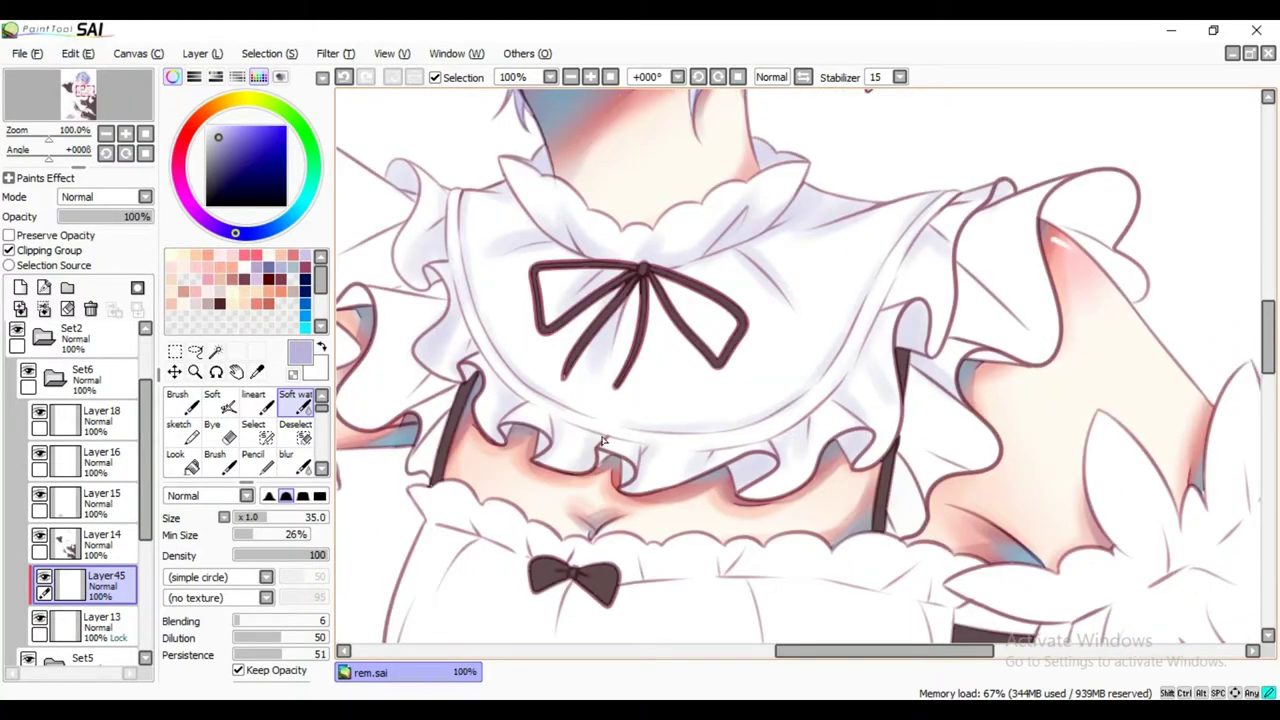
scroll(603, 440, up, 5)
scroll(850, 435, down, 5)
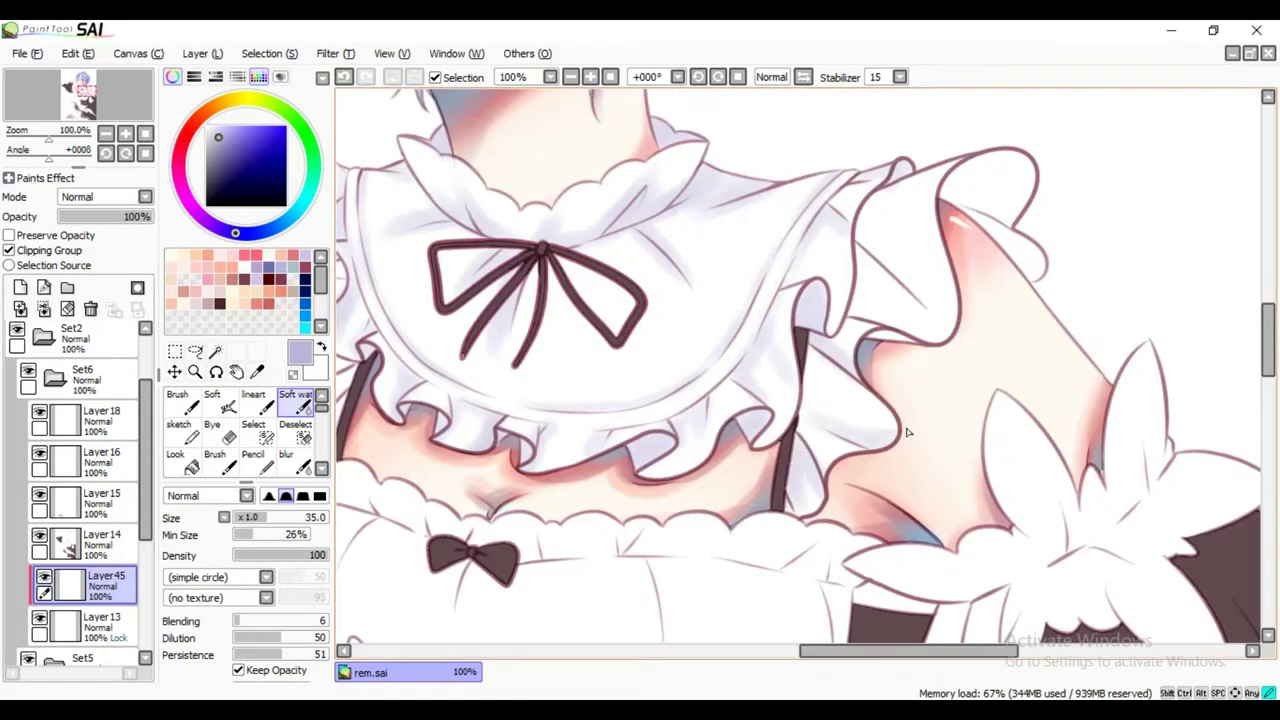
Shade the shoulder frills beside the raised arm in lavender with the brush at sizes 42 and 60.
scroll(820, 310, left, 5)
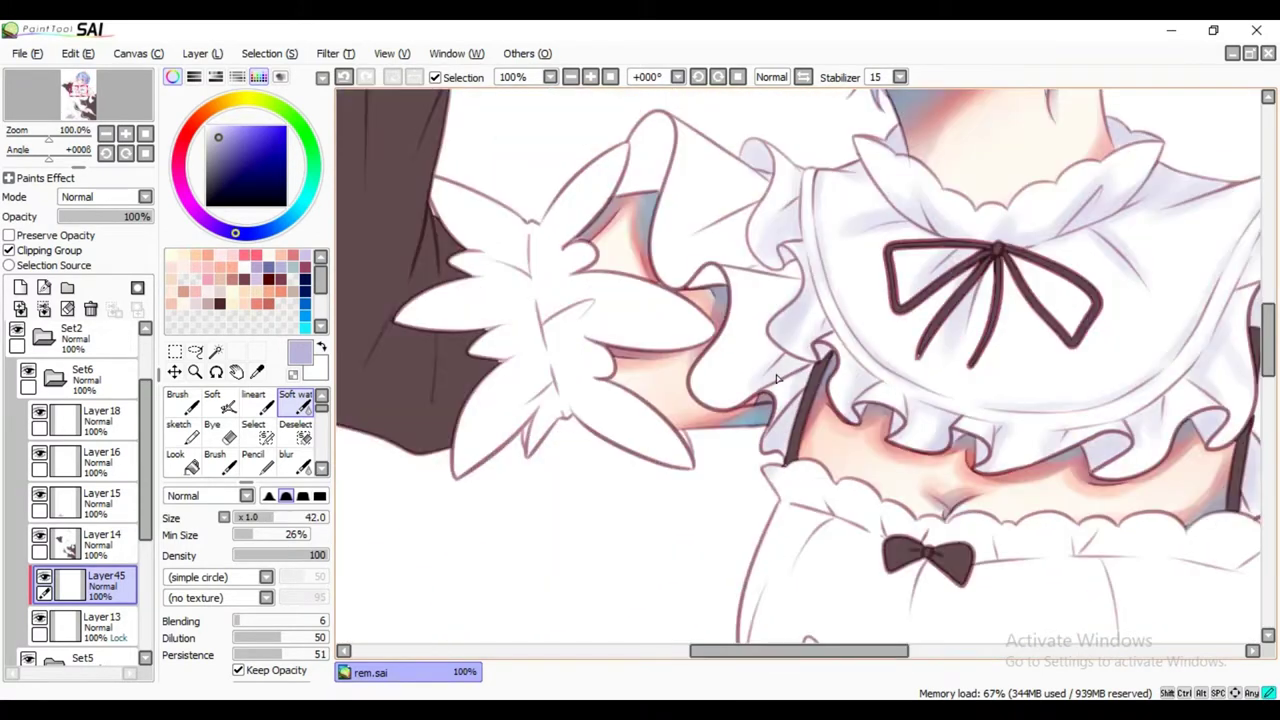
scroll(676, 416, up, 3)
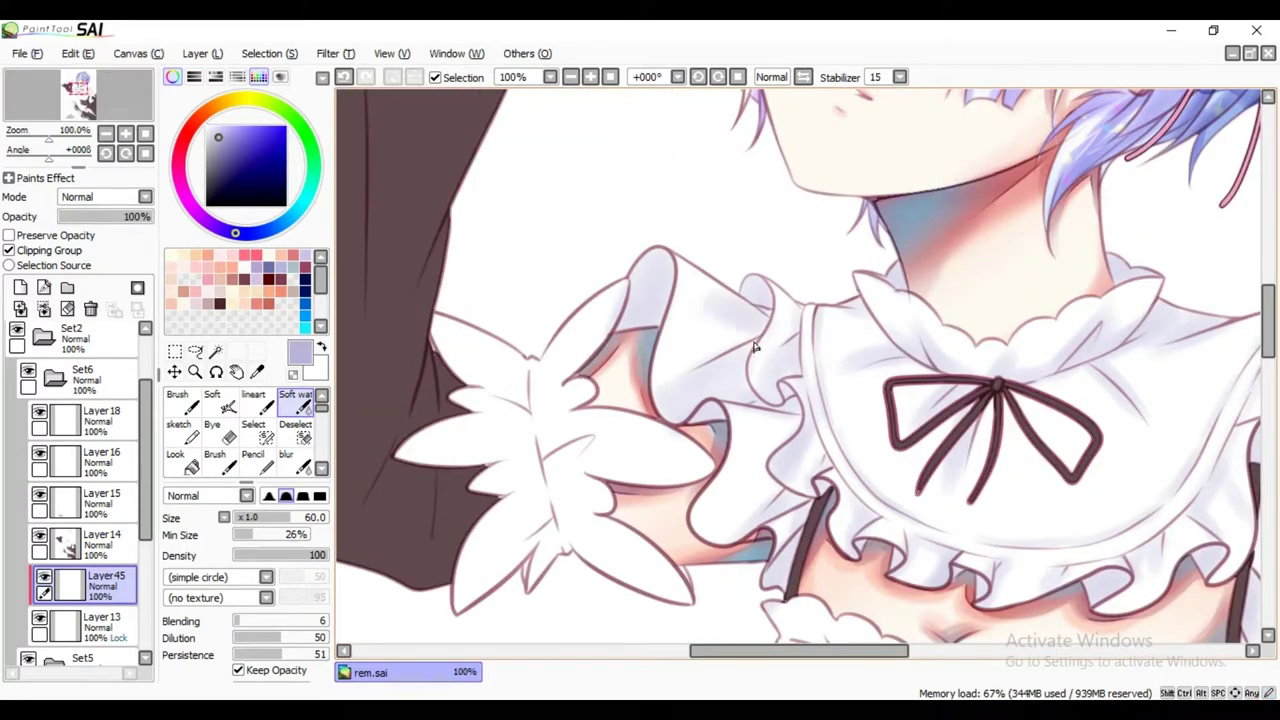
alt+click(406, 506)
key(ctrl+z)
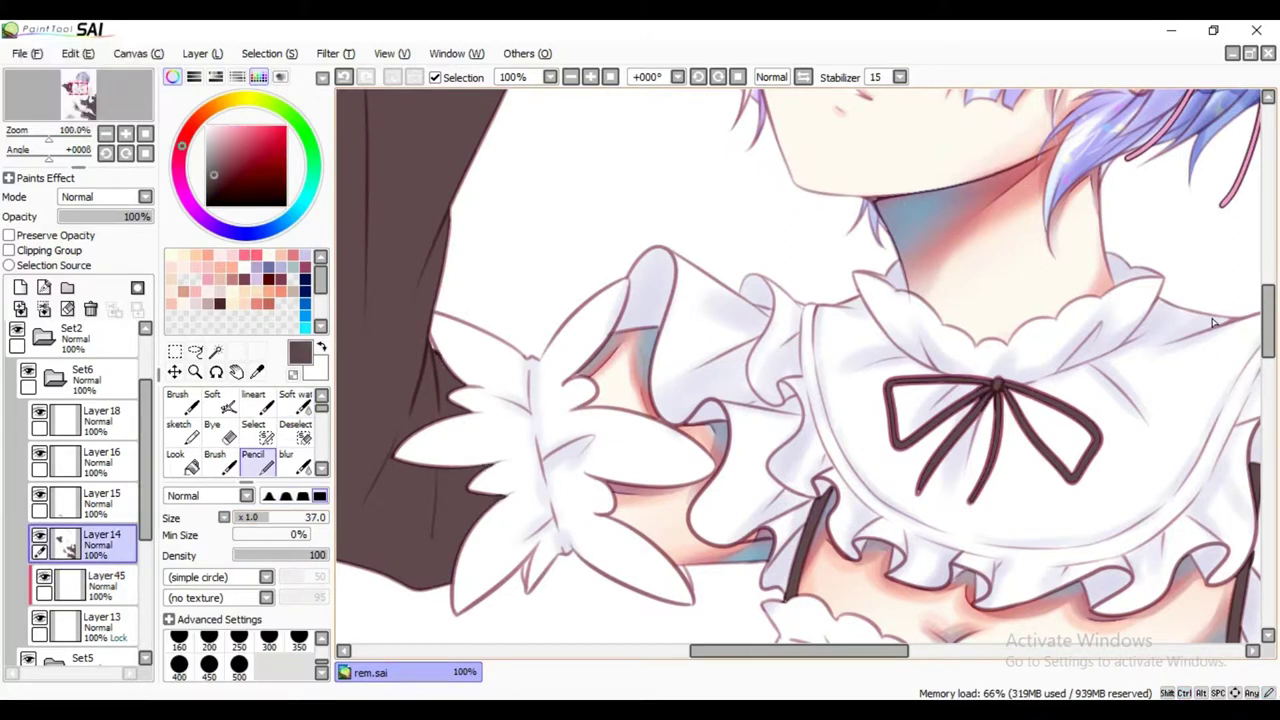
Add lavender shadows to the leaf-shaped white arm bands on both arms, using the clipped Layer45 and brush sizes 34 and 35.
scroll(520, 452, up, 3)
scroll(520, 452, left, 2)
scroll(490, 400, down, 5)
scroll(490, 400, right, 3)
alt+click(466, 349)
key(w)
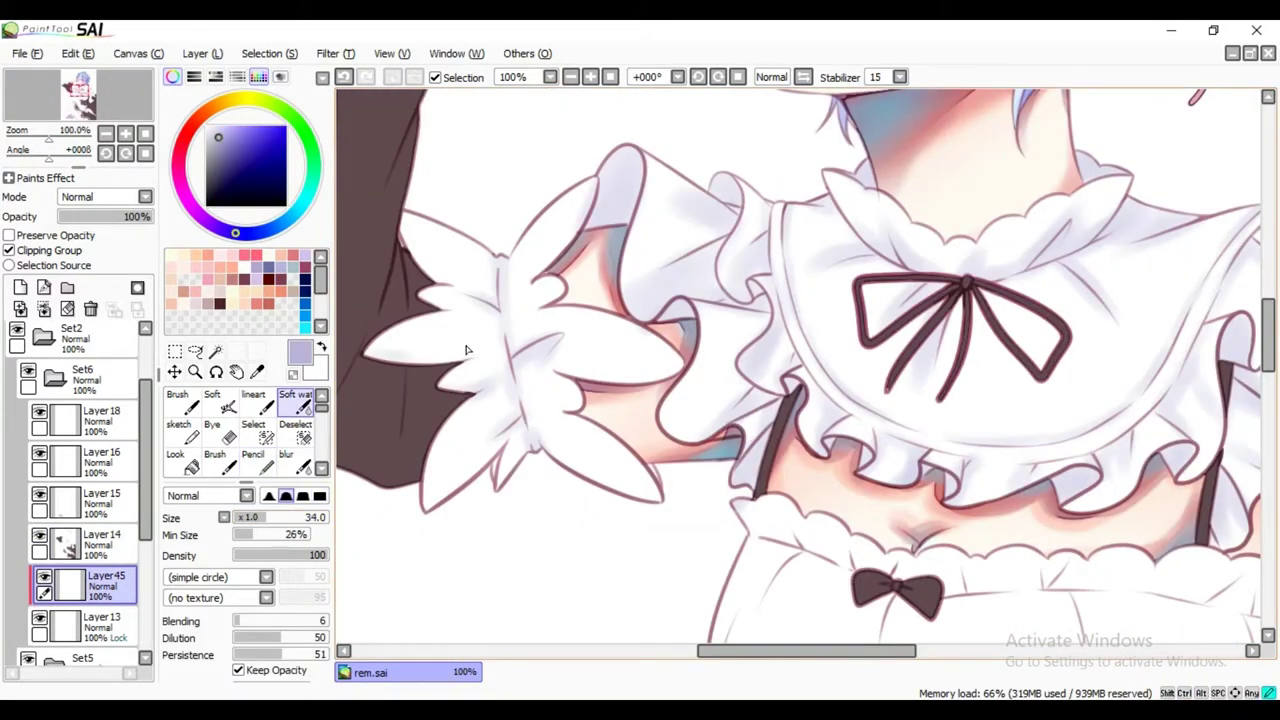
scroll(527, 458, down, 1)
scroll(922, 289, down, 3)
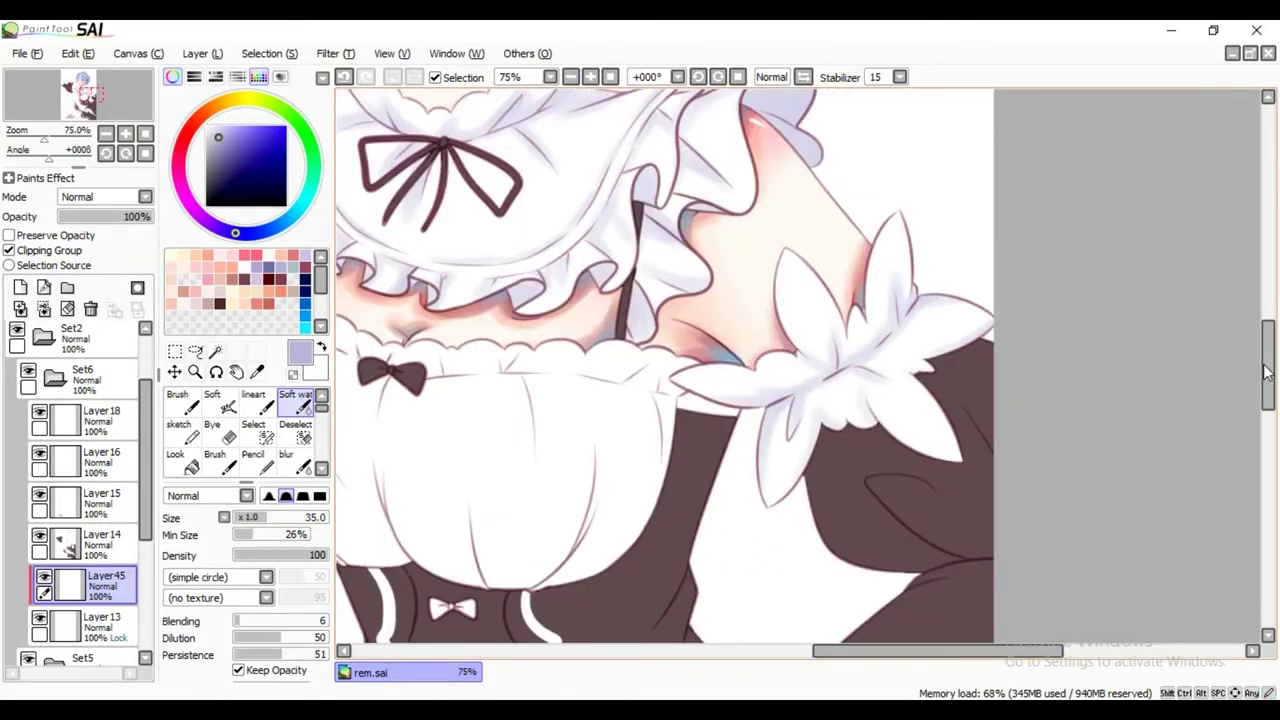
Shade the scalloped trim and side folds of the white bodice in lavender with the brush at size 47.
scroll(560, 480, up, 1)
scroll(560, 480, left, 3)
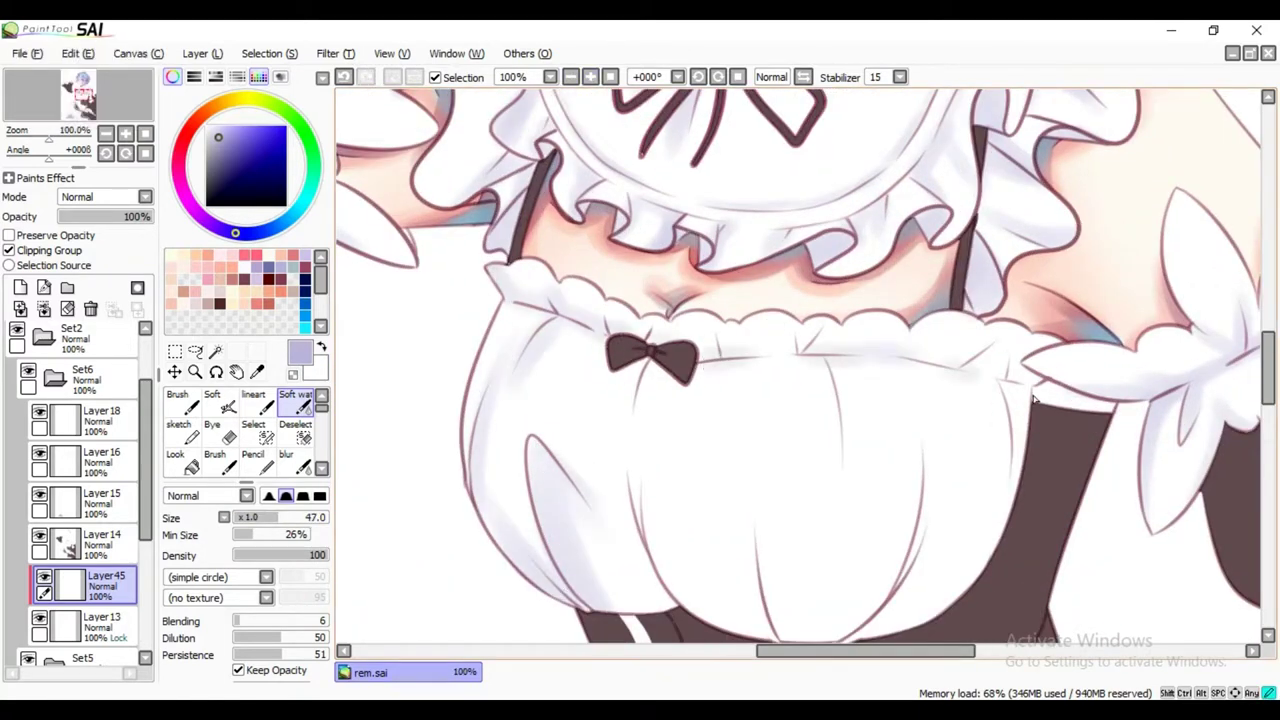
key(ctrl+z)
scroll(646, 463, down, 2)
scroll(800, 460, right, 2)
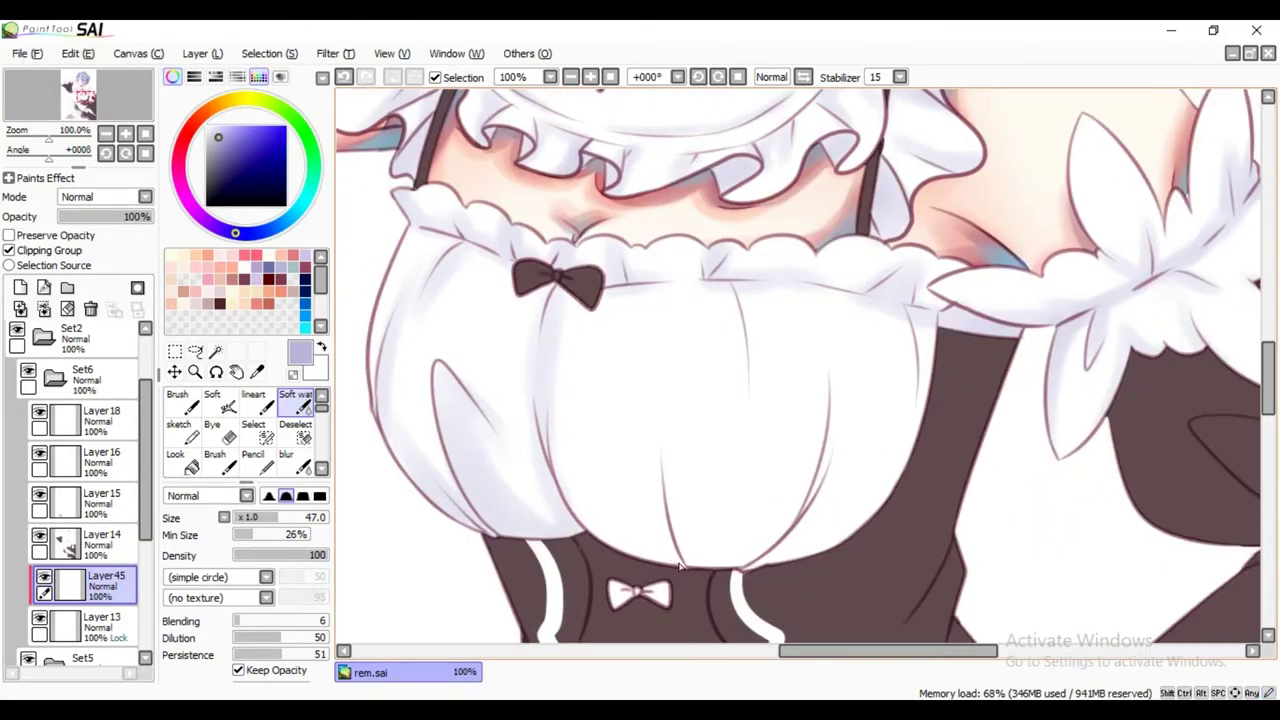
Paint broad lavender fold shadows across the front of the white bodice with the brush at size 100.
key(ctrl+z)
key(ctrl+z)
key(ctrl+z)
key(ctrl+z)
key(ctrl+z)
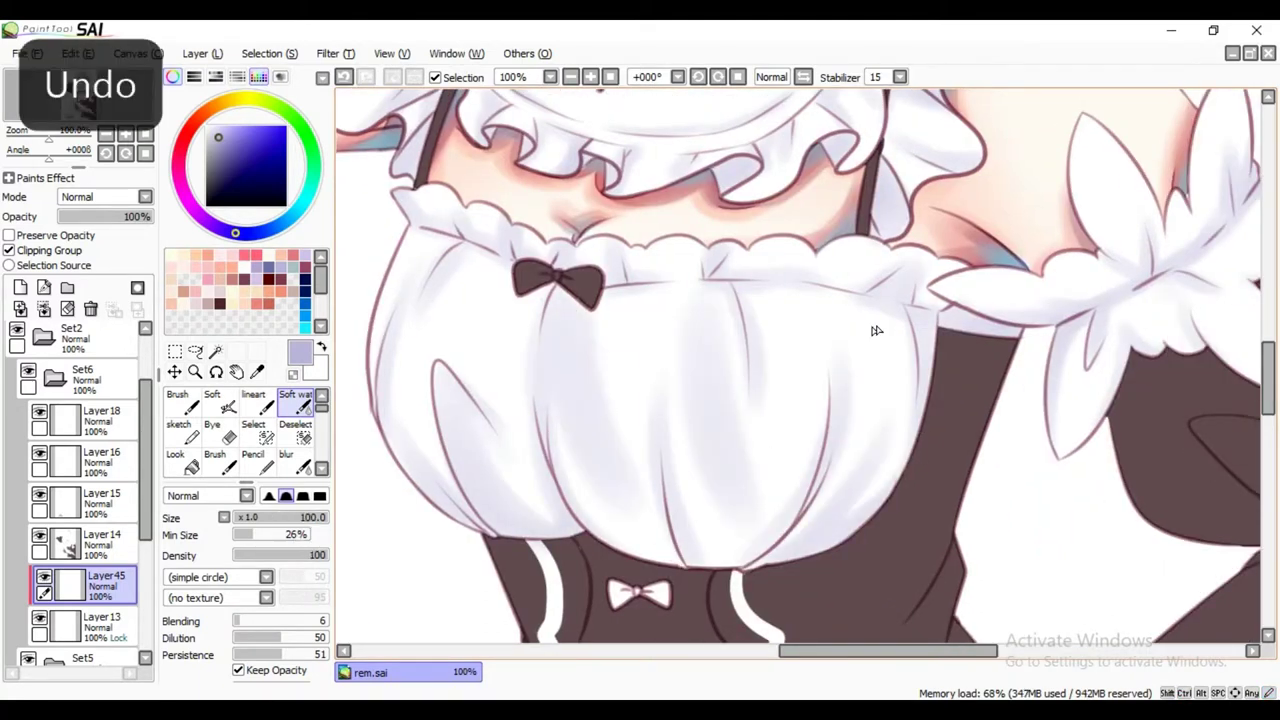
Shade the white corset trim and small bows in lavender with the brush at size 58.
scroll(797, 353, down, 1)
scroll(700, 450, down, 3)
key(ctrl+z)
key(ctrl+z)
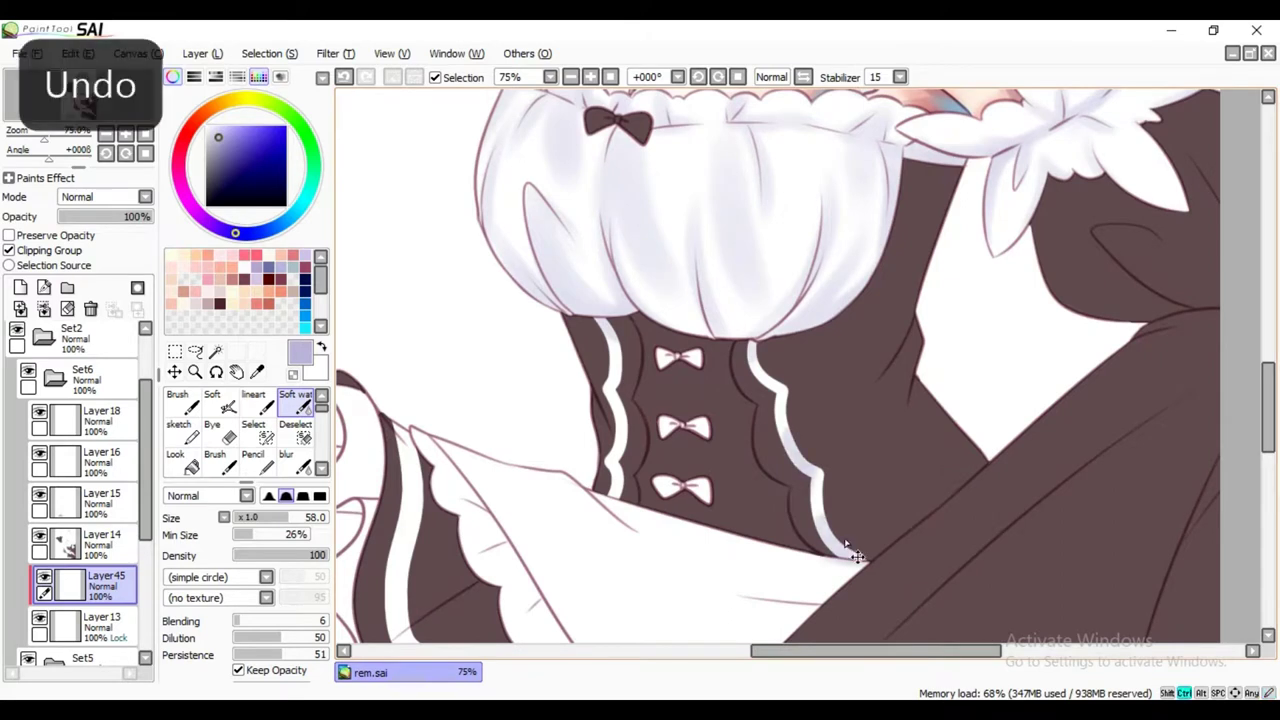
scroll(676, 482, up, 7)
scroll(690, 450, down, 10)
Lay large lavender fold shadows over the white apron with the soft watercolour brush at size 100.
key(ctrl+z)
key(ctrl+z)
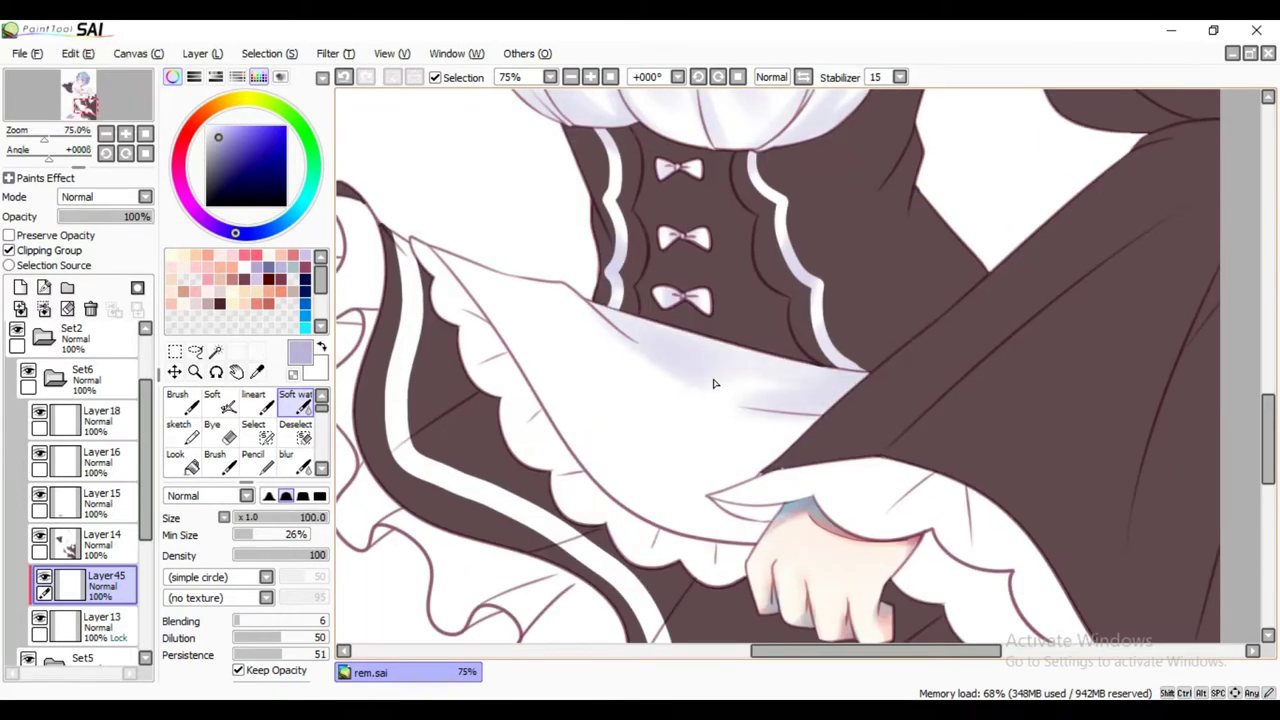
key(ctrl+z)
key(ctrl+z)
key(ctrl+z)
key(ctrl+z)
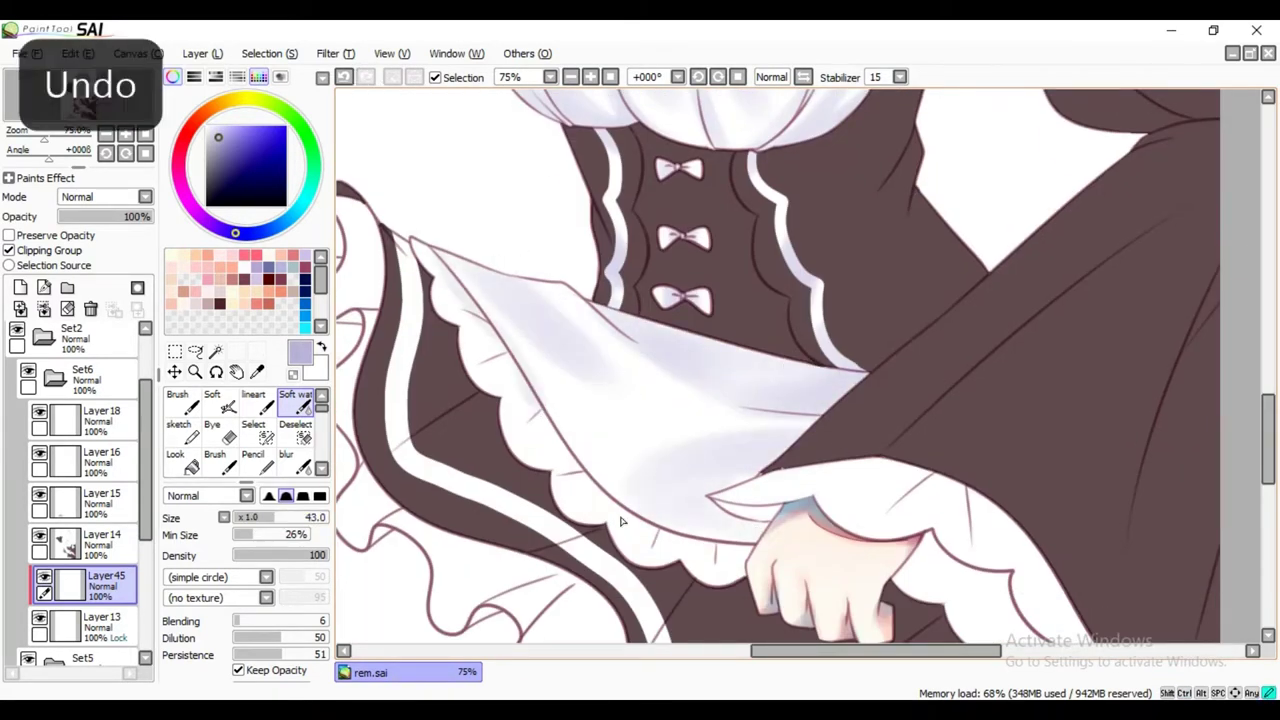
Shade the apron's scalloped edge and the skirt's white stripe in lavender with the brush at sizes 43 and 77.
key(ctrl+z)
scroll(397, 471, left, 1)
key(ctrl+z)
key(ctrl+z)
scroll(570, 545, down, 6)
key(ctrl+z)
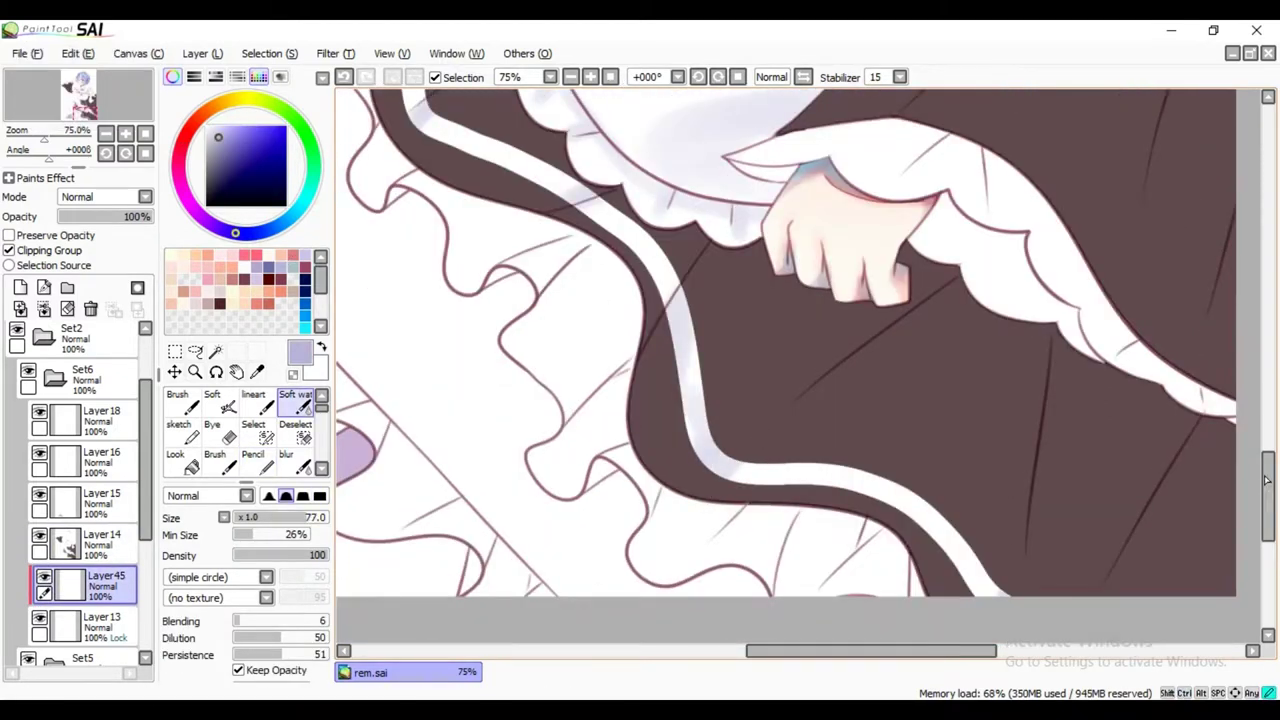
Shade the scalloped white sleeve ruffle around the lowered hand in lavender with the brush at size 100.
scroll(681, 205, right, 5)
key(ctrl+z)
key(ctrl+z)
key(ctrl+z)
key(ctrl+z)
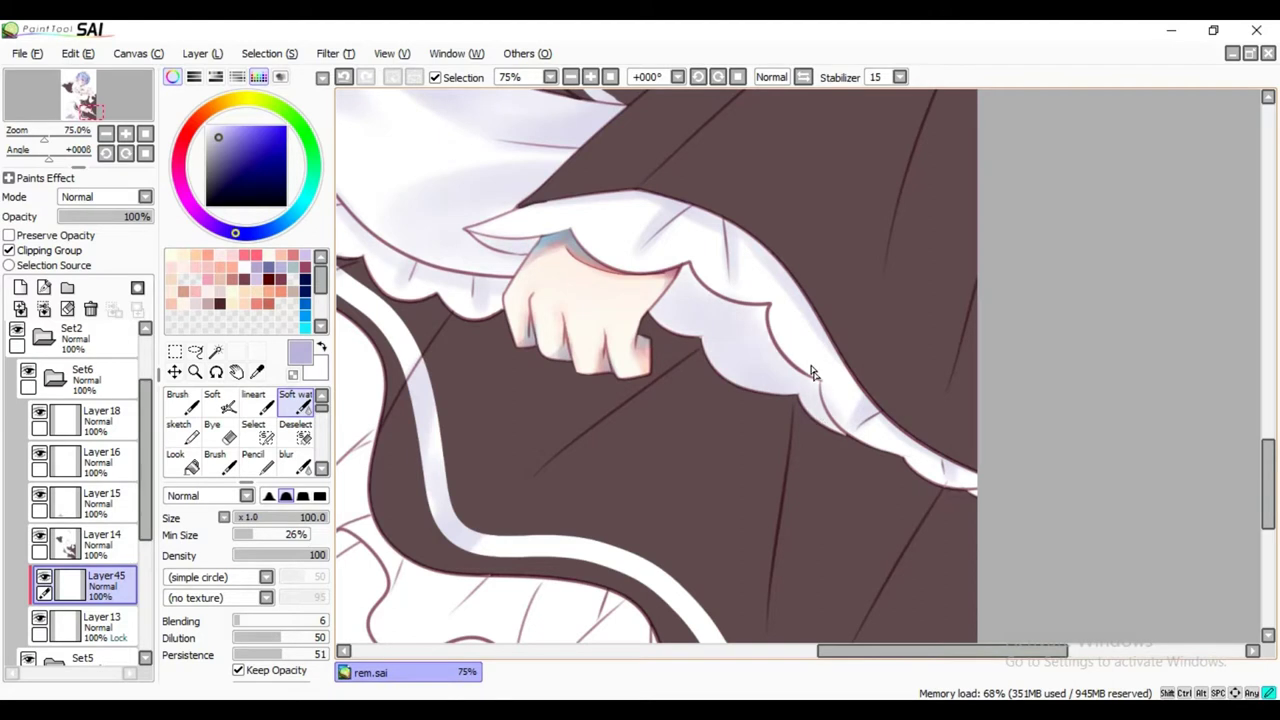
Shade the white sleeve ruffle of the raised arm in lavender with the brush at size 61.
scroll(1006, 443, down, 2)
key(ctrl+z)
scroll(533, 232, left, 3)
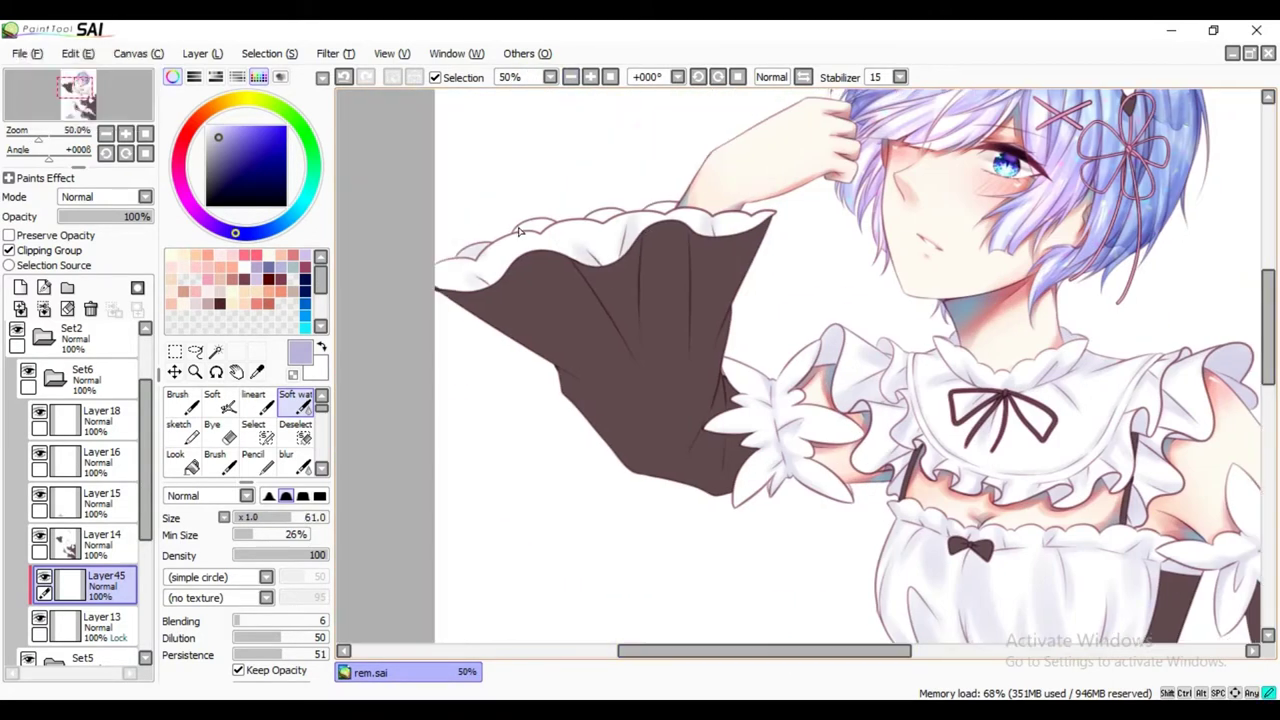
Shade the white petticoat ruffles below the skirt hem in lavender with the soft watercolour brush at size 74.
scroll(1054, 218, down, 10)
scroll(729, 500, right, 4)
key(ctrl+z)
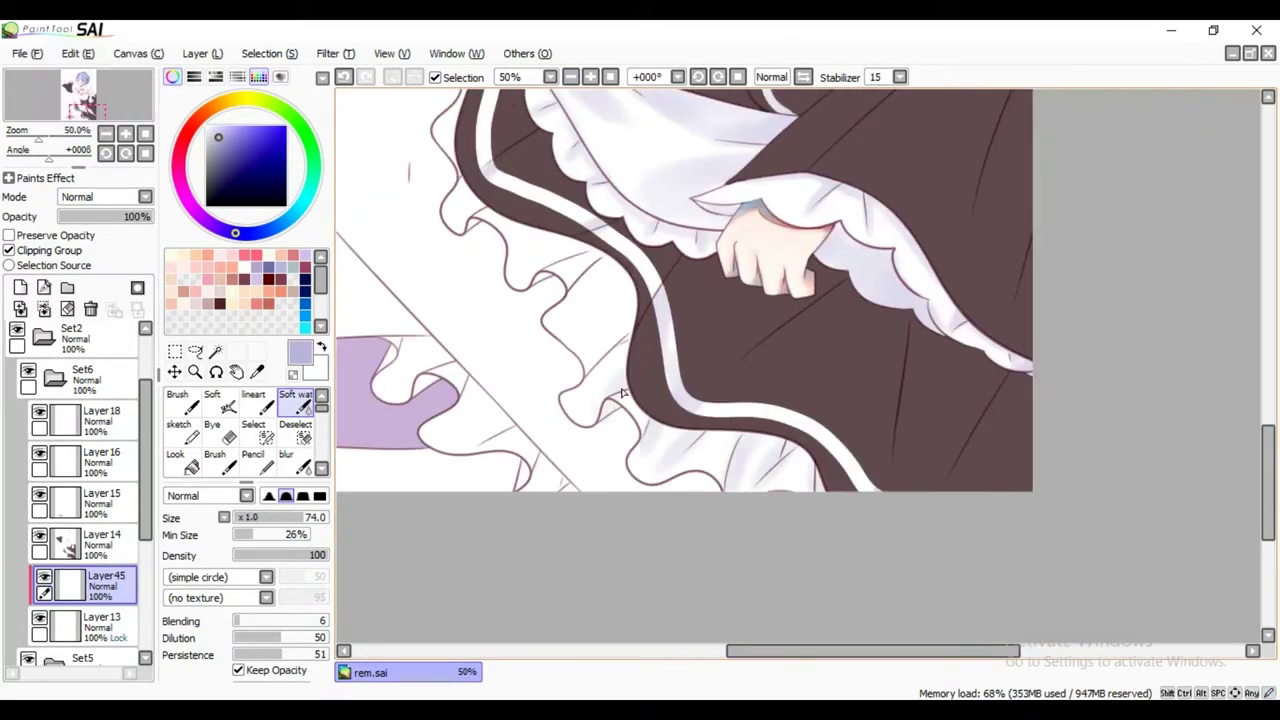
scroll(838, 652, left, 4)
scroll(700, 350, up, 2)
key(ctrl+z)
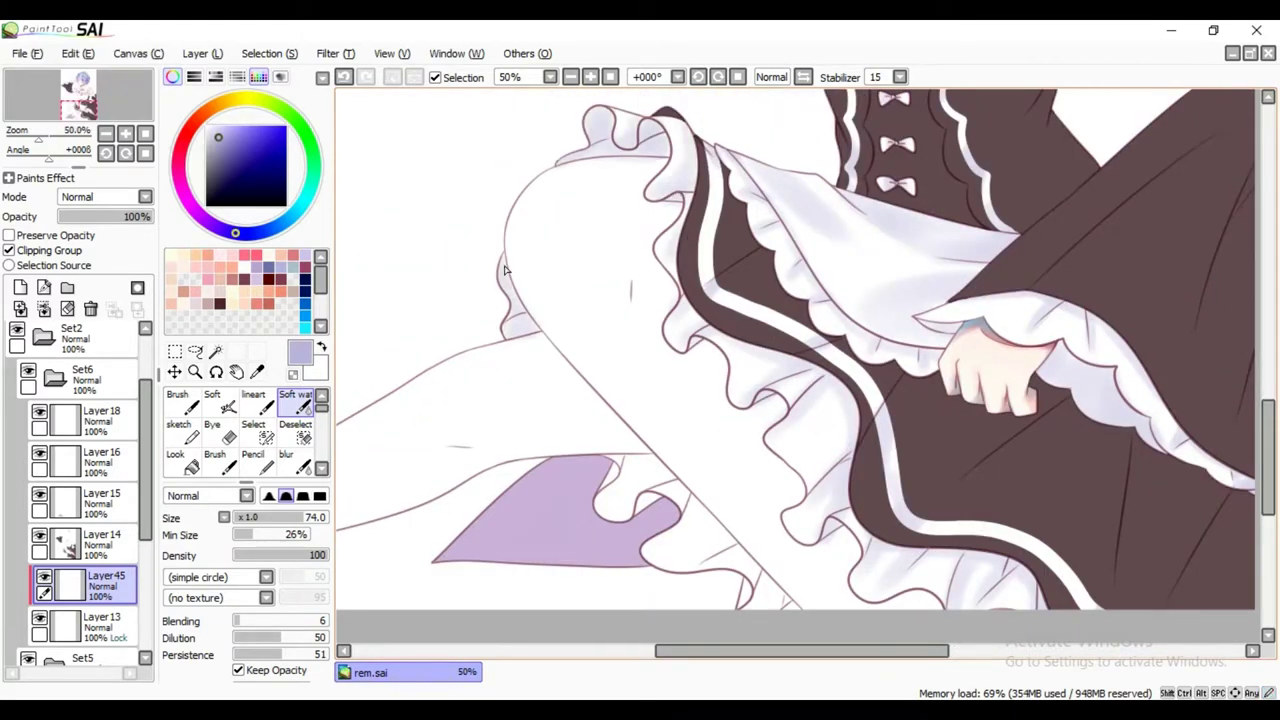
Shade the white stockings and the ruffles beneath the leg in lavender at size 99, softening the shadows with the blur brush at size 184.
scroll(506, 270, down, 3)
key(ctrl+z)
scroll(787, 343, left, 3)
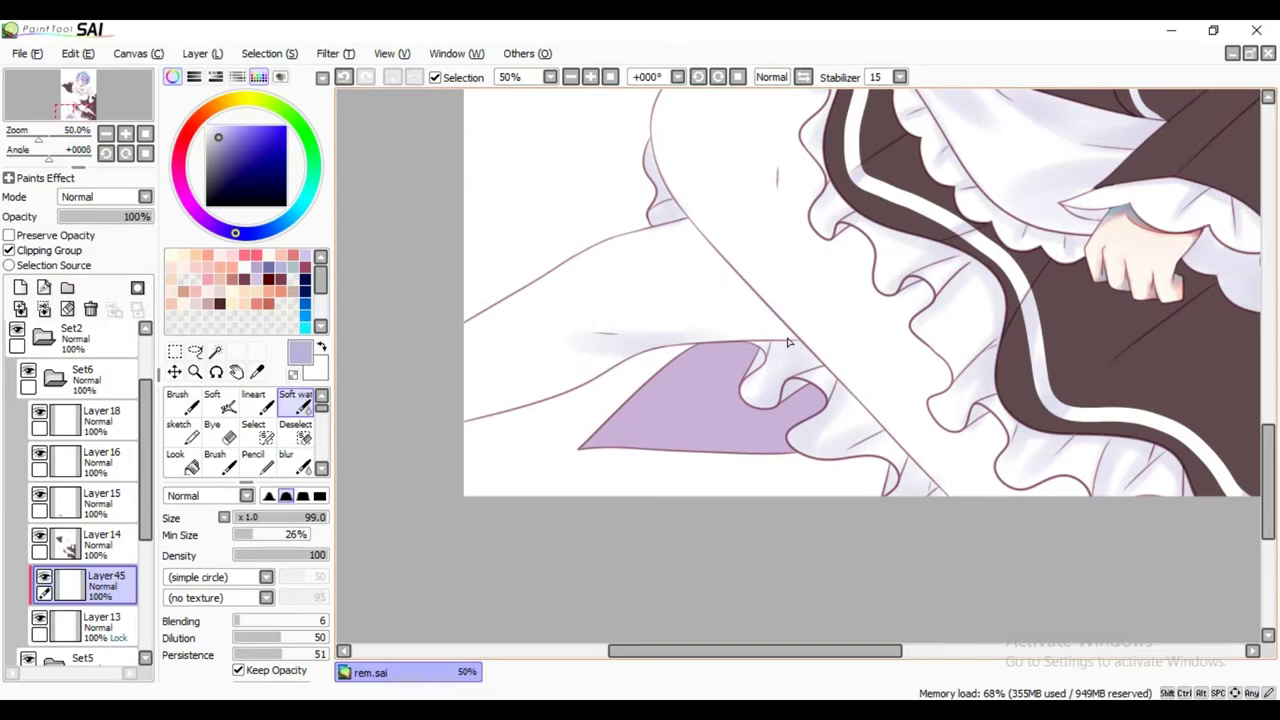
drag(771, 344, 722, 347)
key(minus)
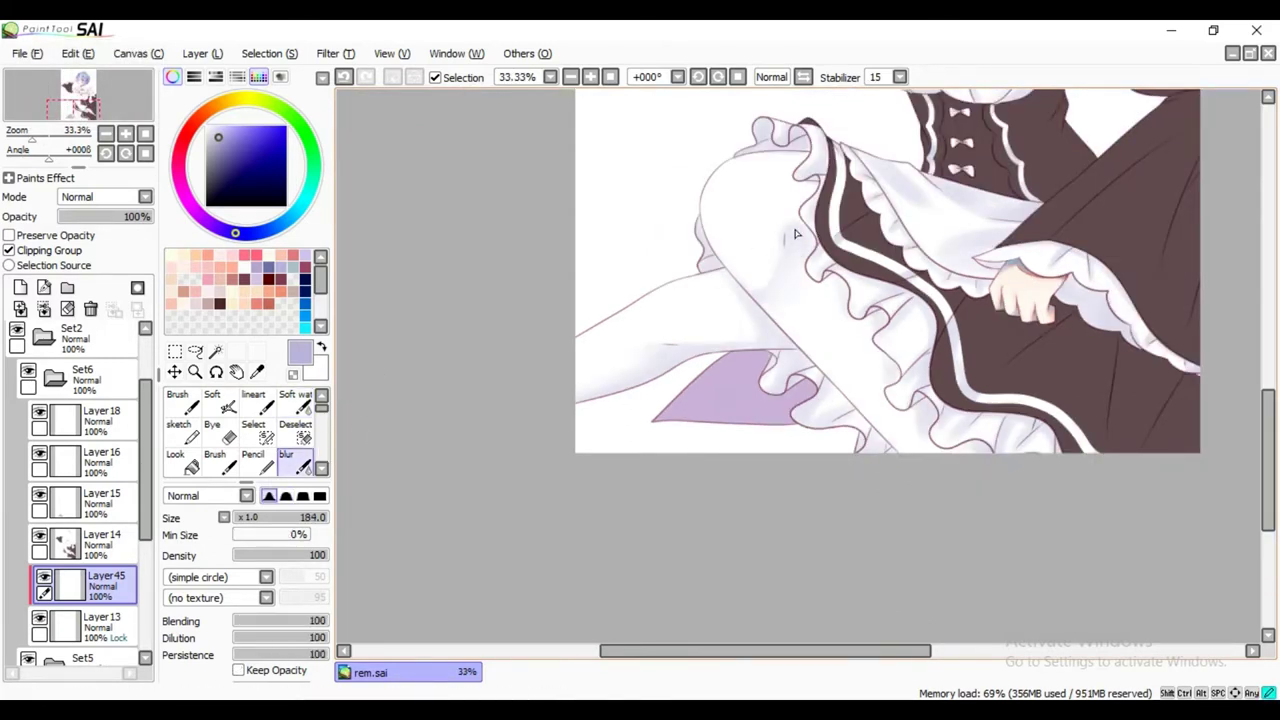
Add a clipped Multiply layer above the lavender shading and paint darker blue-violet fold shadows on the white collar at size 18.
scroll(1267, 422, up, 1)
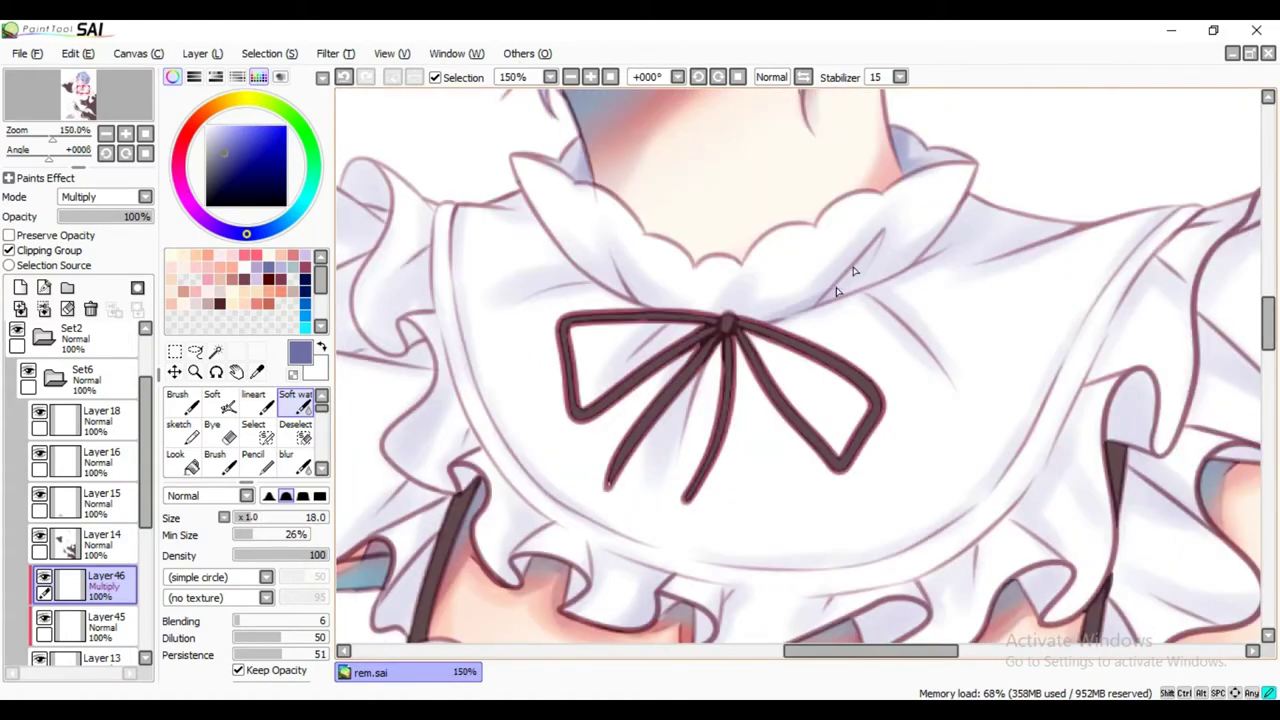
key(ctrl+z)
key(ctrl+z)
key(ctrl+z)
key(ctrl+z)
key(ctrl+z)
key(ctrl+z)
key(ctrl+z)
key(ctrl+z)
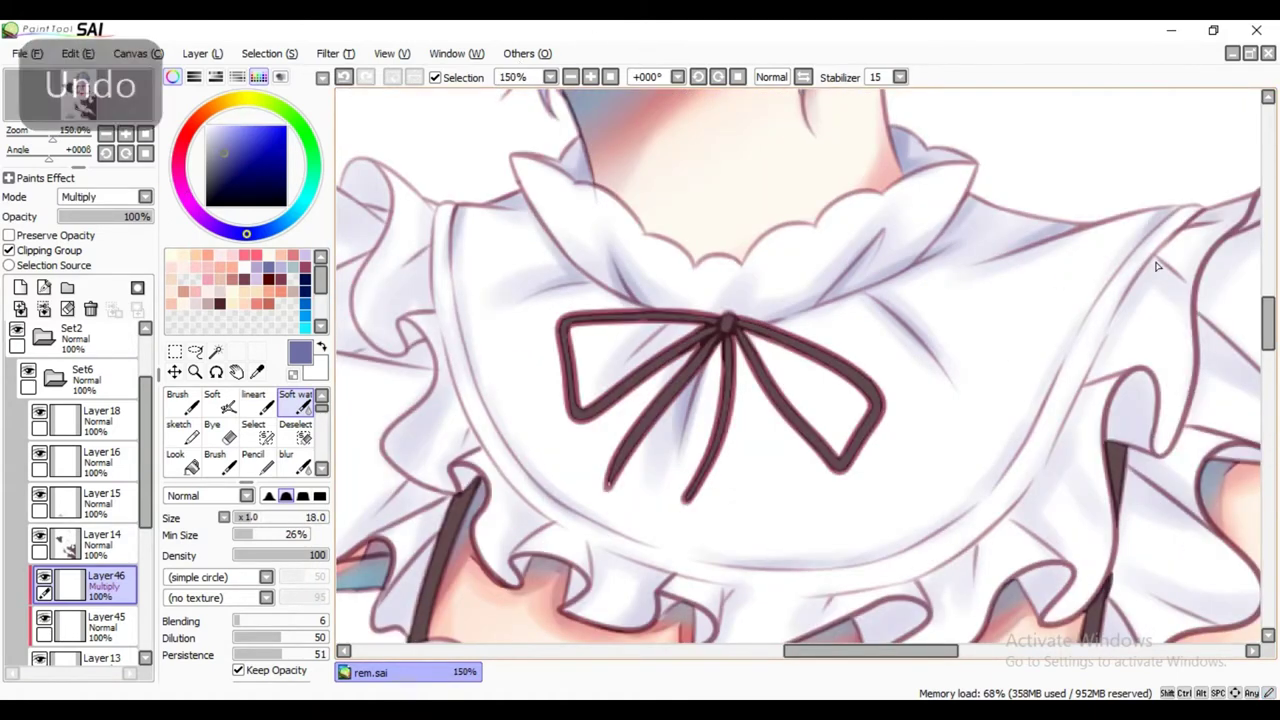
Deepen the shadows in the collar's ruffled edge and the raised arm's shoulder ruffle with the brush at sizes 13, 18 and 38.
scroll(1086, 345, down, 3)
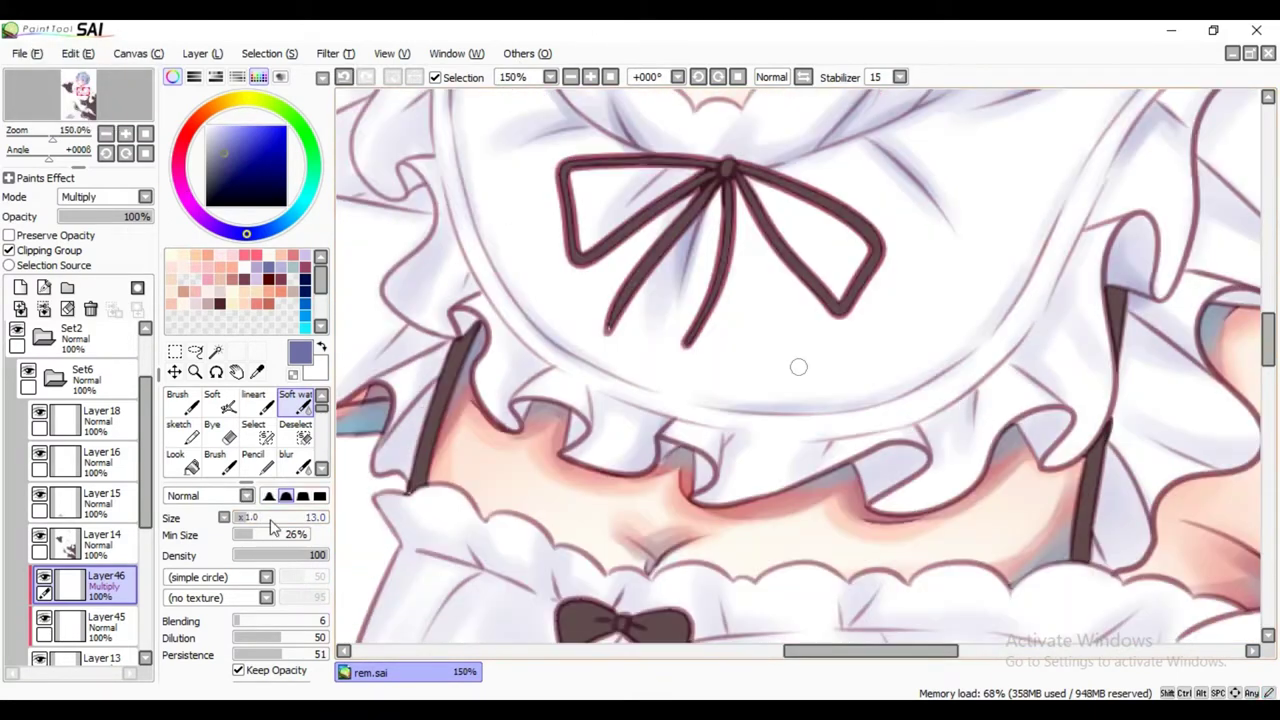
key(ctrl+z)
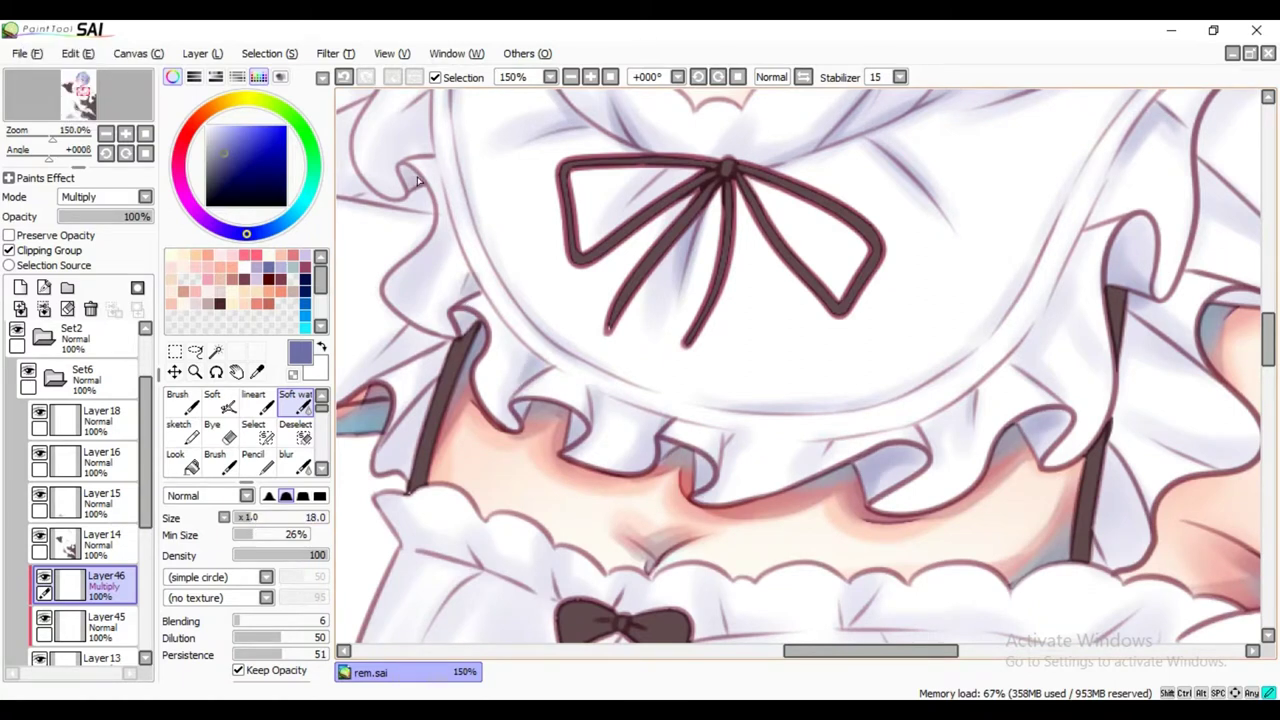
scroll(1268, 352, up, 3)
key(ctrl+z)
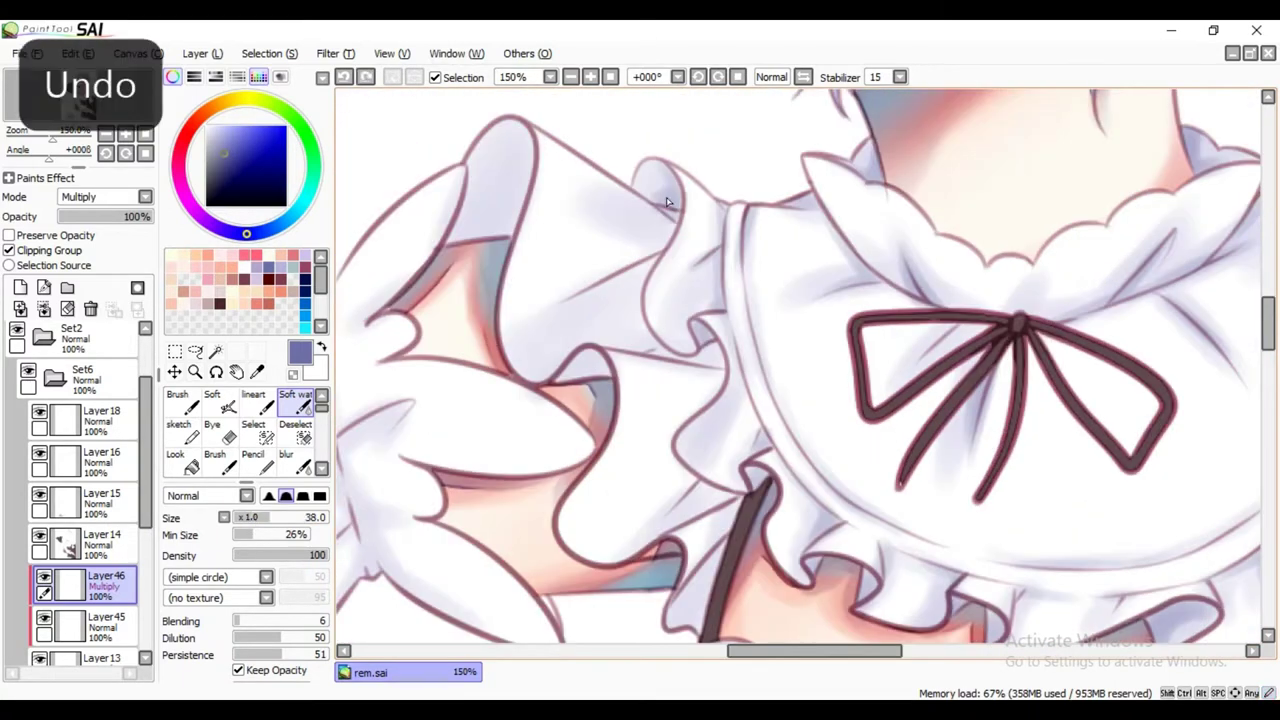
key(ctrl+z)
Deepen the shadows on the lowered arm's shoulder ruffle and petal-shaped cuff with the brush at sizes 24 and 28.
scroll(481, 255, down, 3)
scroll(798, 367, up, 10)
click(258, 520)
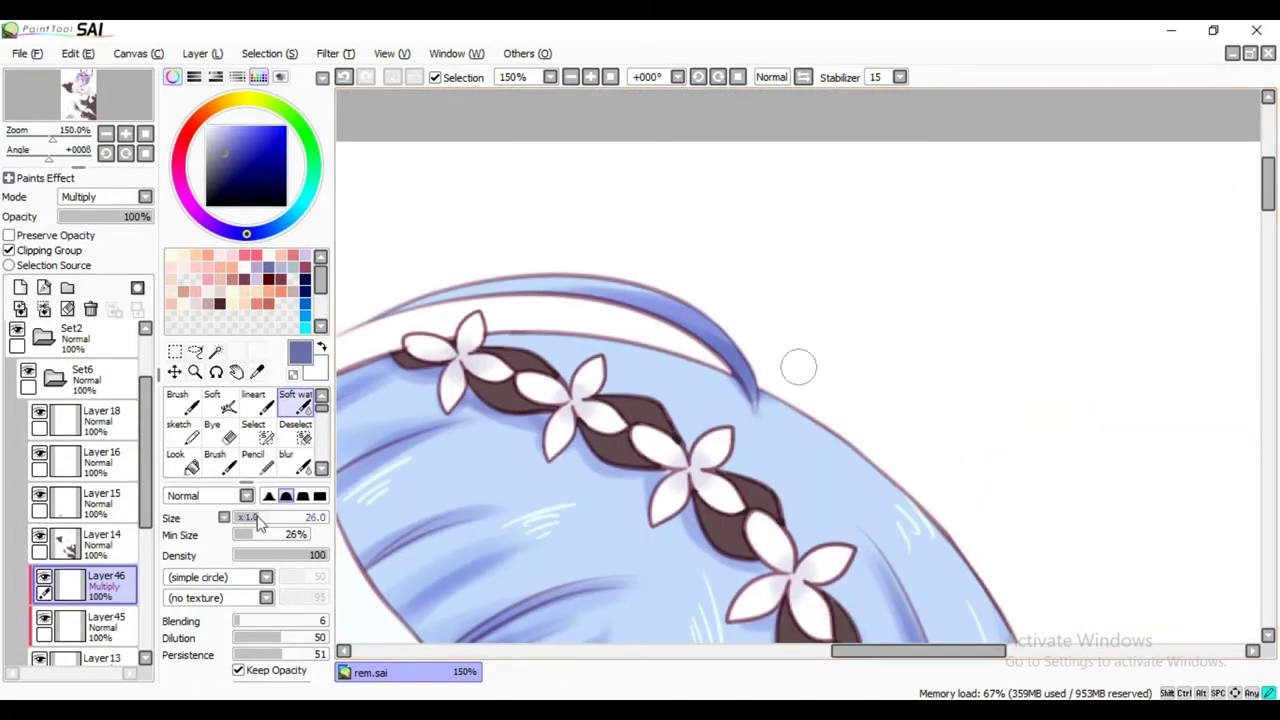
scroll(1268, 234, down, 5)
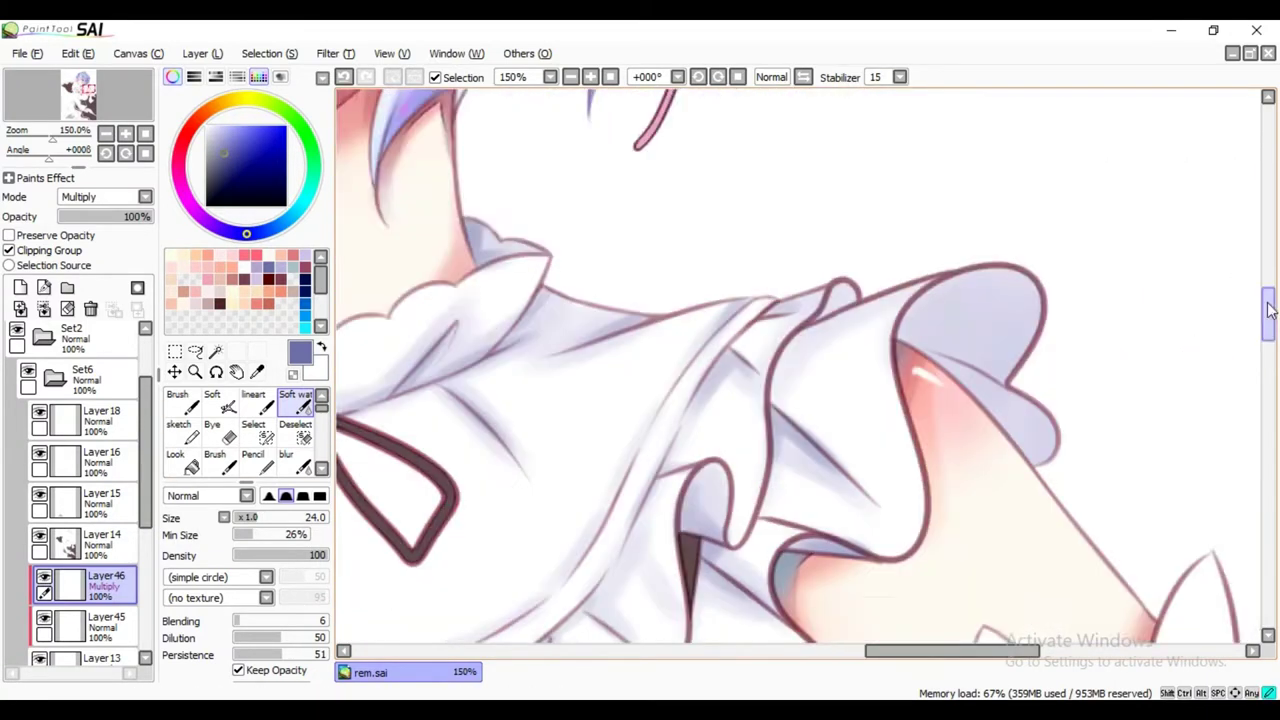
key(ctrl+z)
scroll(725, 440, down, 3)
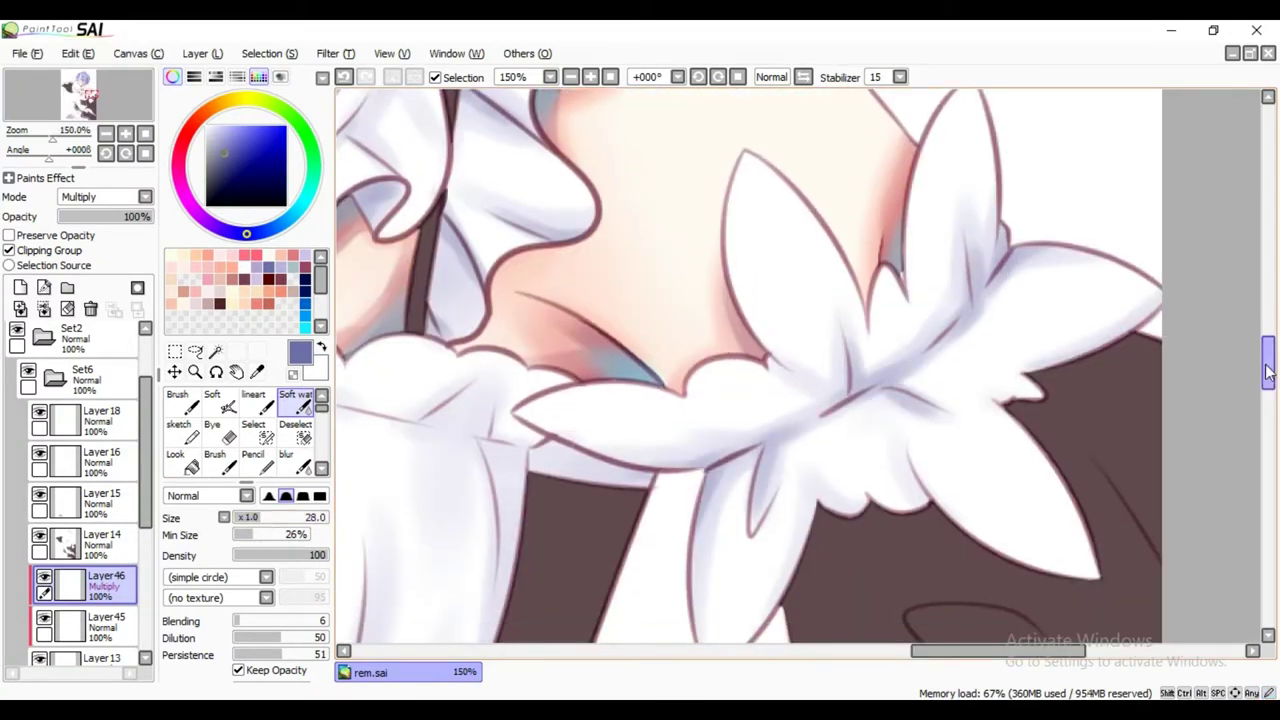
Paint darker fold shadows on the white bodice at size 39 and on the corset's white trim at size 32.
scroll(800, 330, up, 3)
scroll(799, 312, down, 1)
key(ctrl+z)
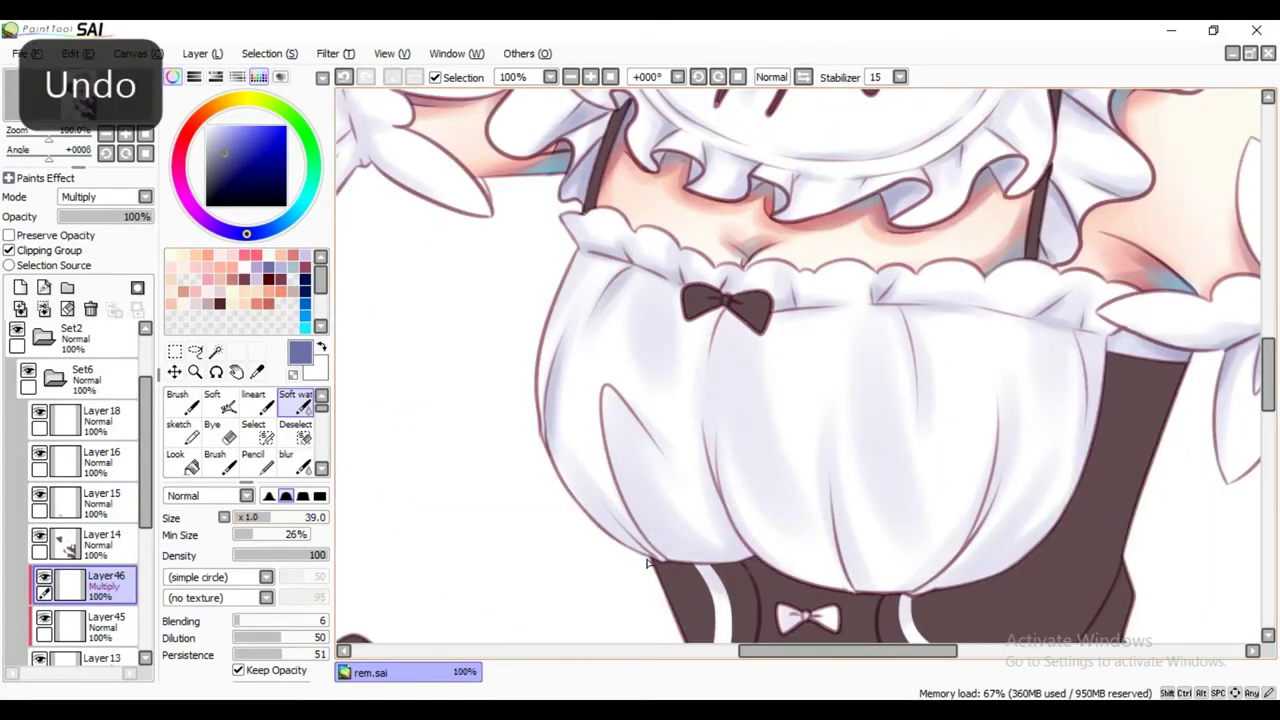
scroll(720, 390, right, 3)
scroll(819, 370, down, 4)
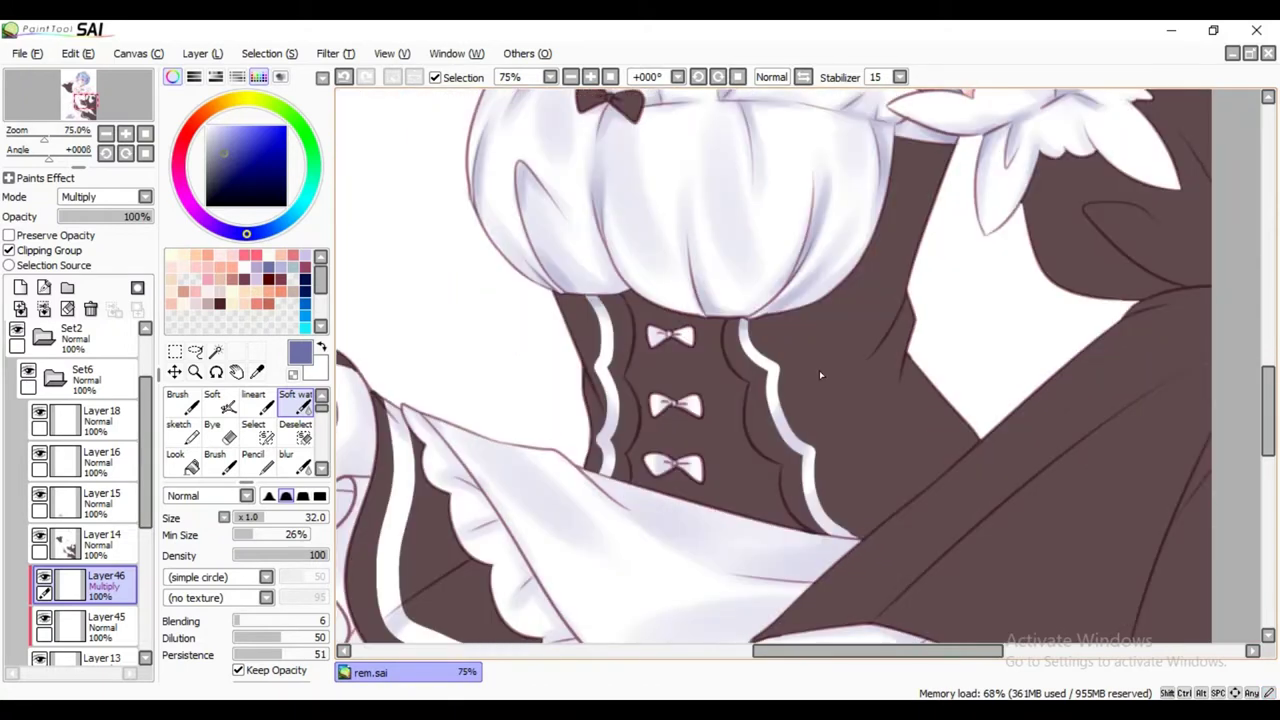
Deepen the fold shadows on the raised sleeve's white ruffle with the brush at size 23.
scroll(432, 400, up, 5)
scroll(437, 430, up, 3)
scroll(437, 430, left, 5)
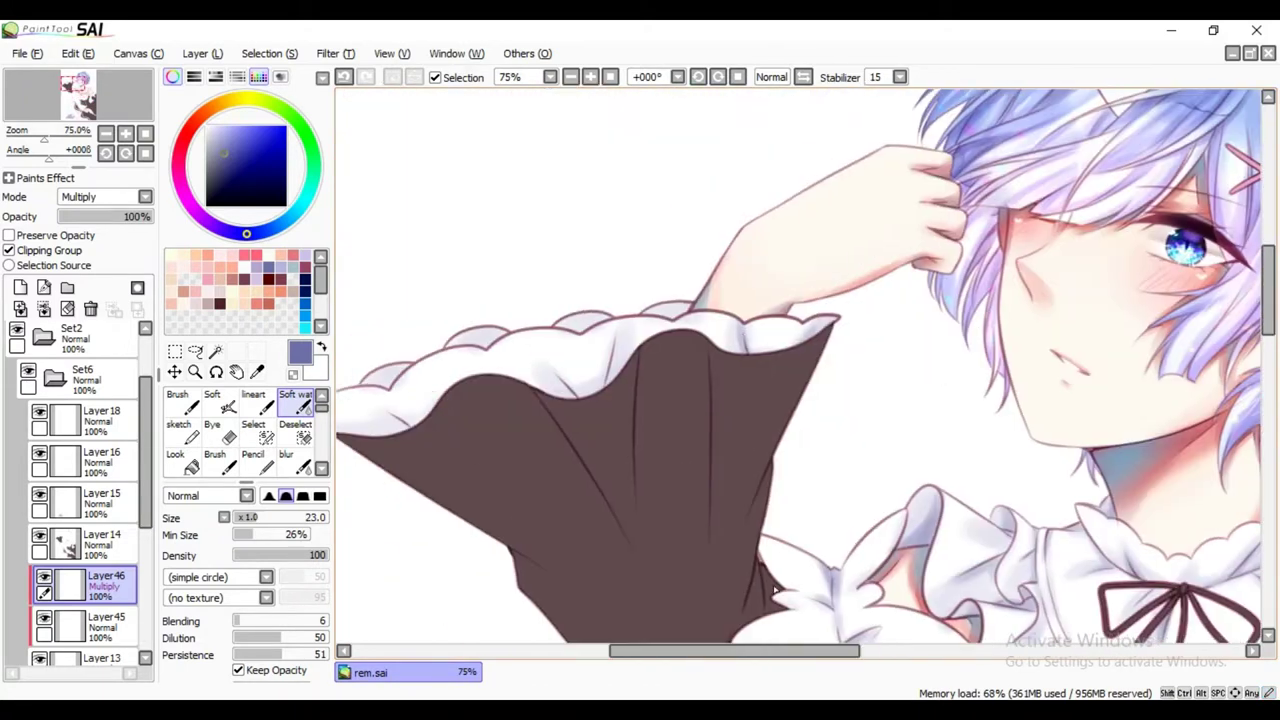
scroll(516, 430, left, 1)
scroll(759, 316, down, 1)
Deepen the fold shadows across the white apron with the blue-violet brush at sizes 31 and 47.
scroll(689, 357, down, 5)
scroll(689, 357, right, 3)
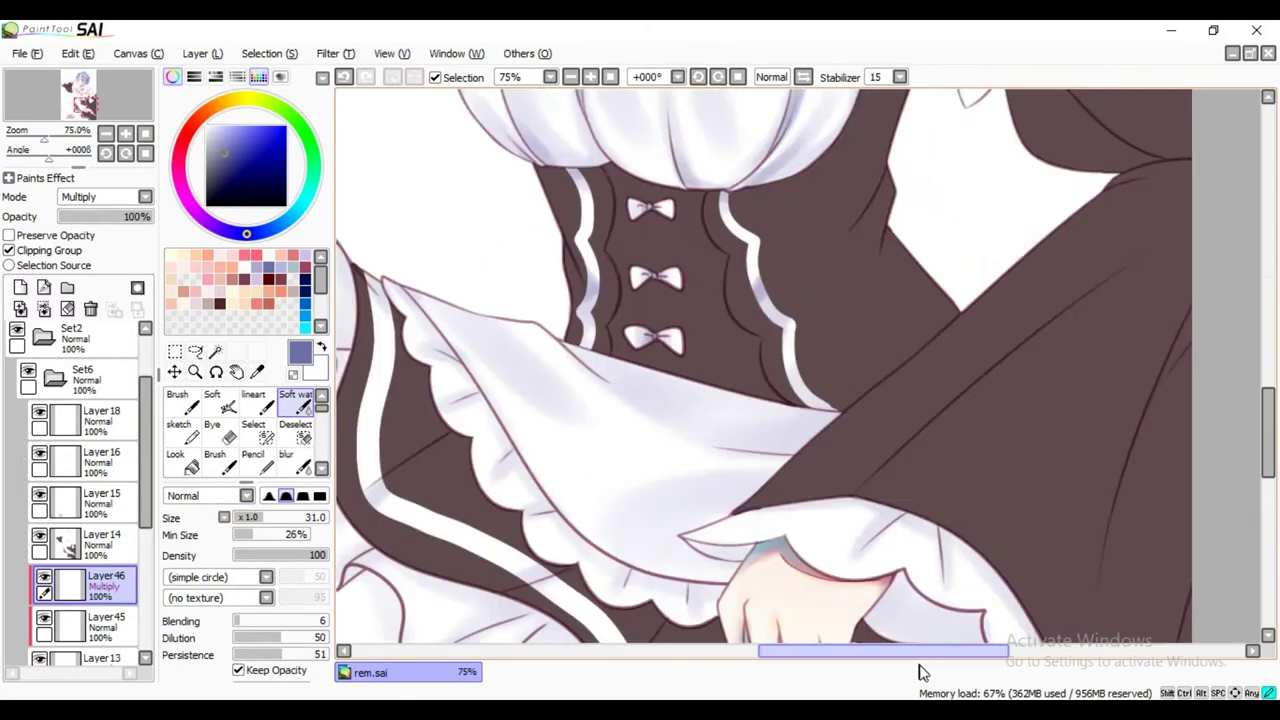
key(ctrl+z)
scroll(910, 405, down, 2)
key(ctrl+z)
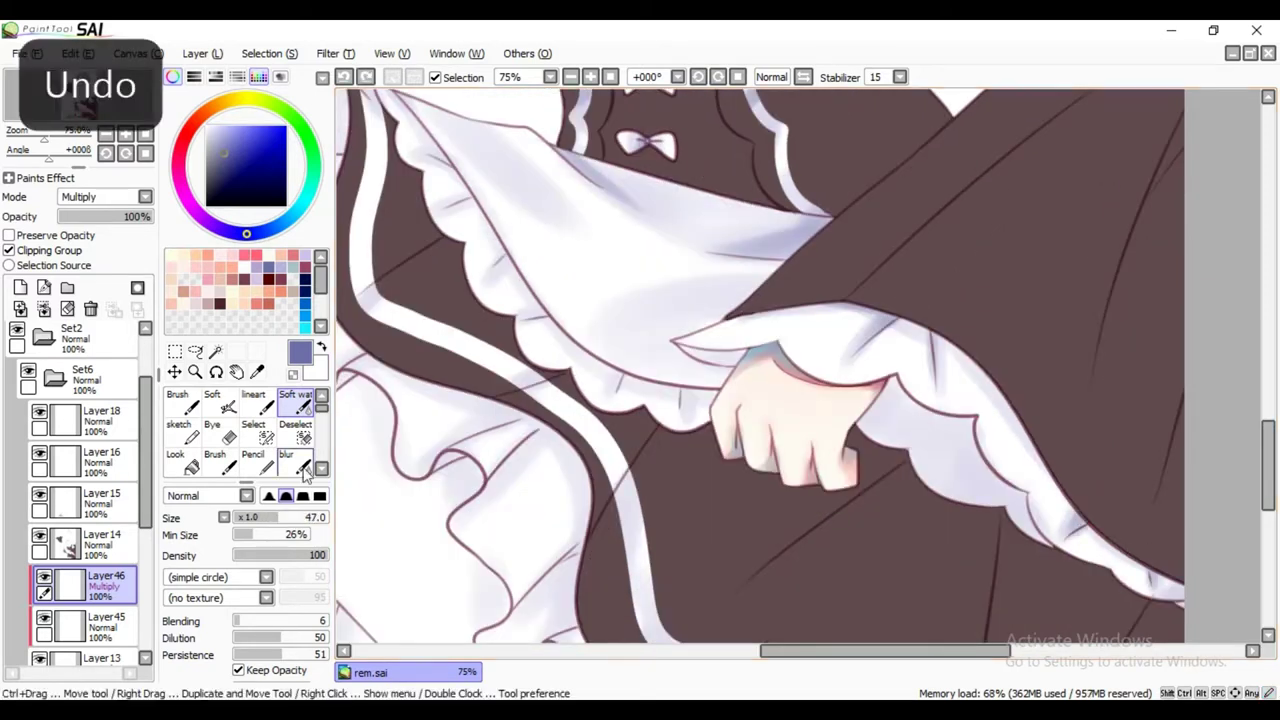
Darken the folds of the lowered hand's sleeve ruffle at size 27 and the apron's scalloped edge at size 31.
click(260, 518)
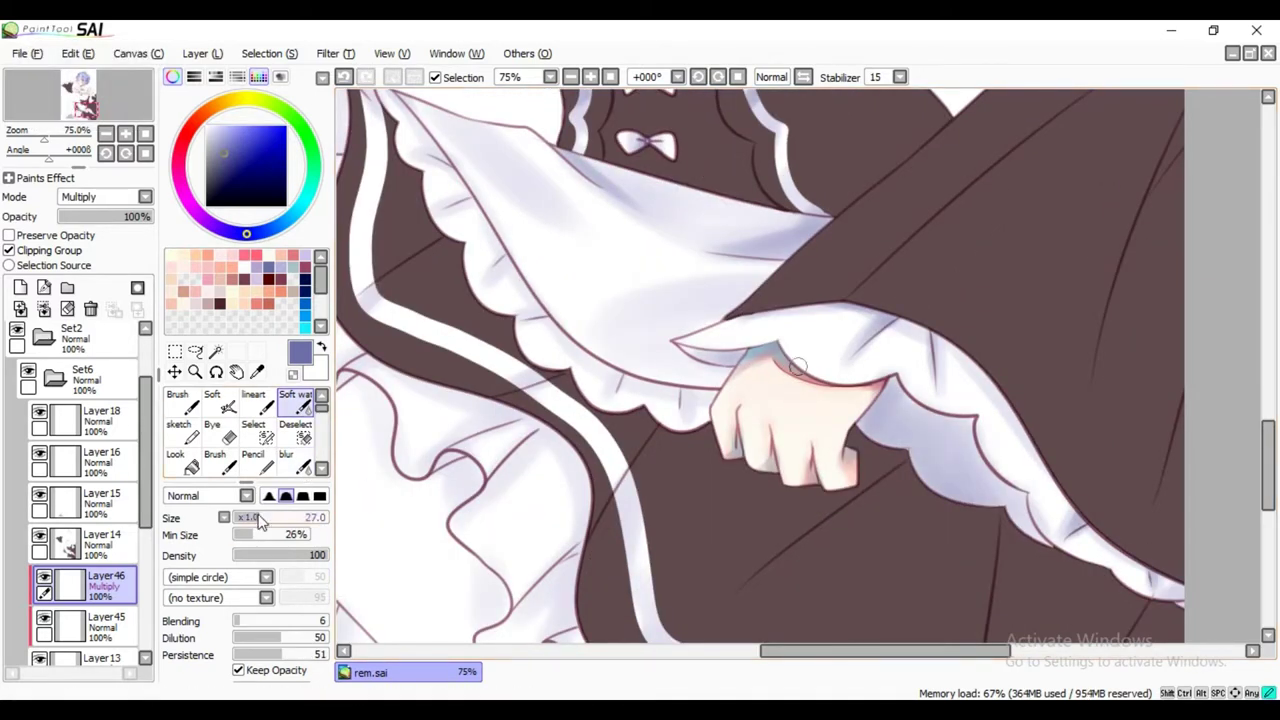
scroll(1220, 399, up, 2)
key(ctrl+z)
scroll(830, 462, left, 3)
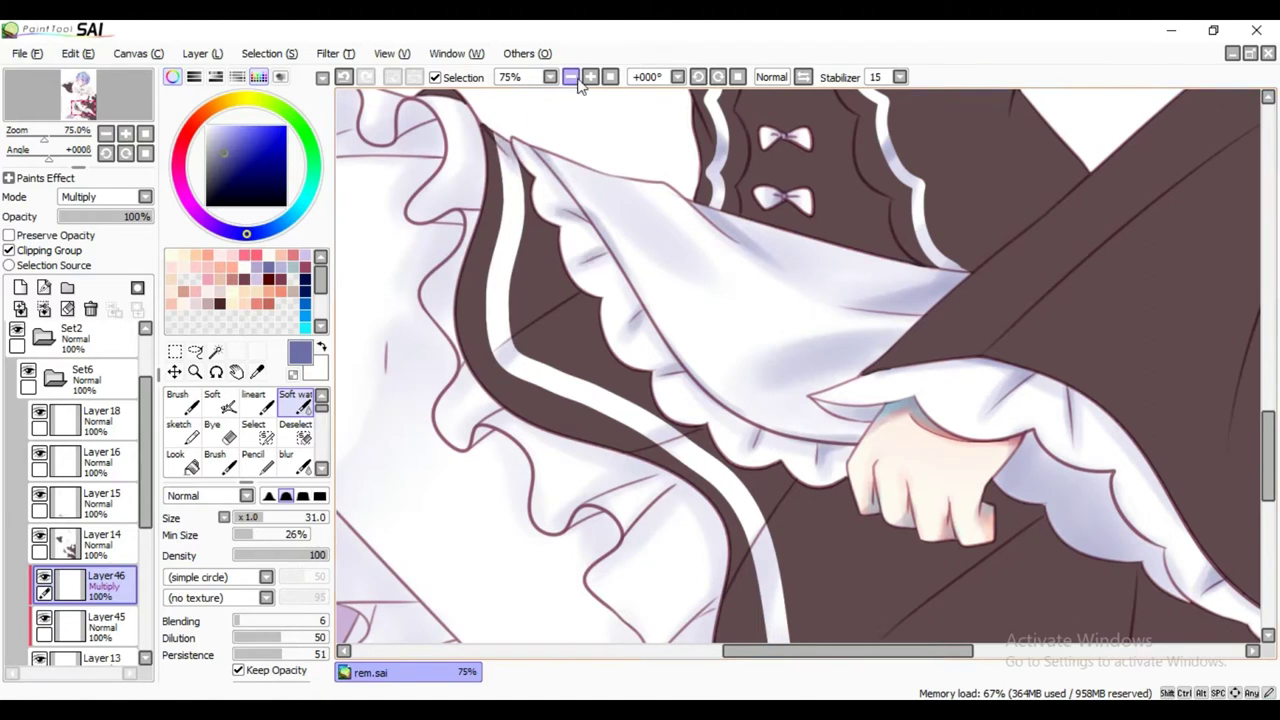
Deepen the shadows between the petticoat ruffles along the skirt hem with the brush at size 49.
click(571, 77)
key(ctrl+z)
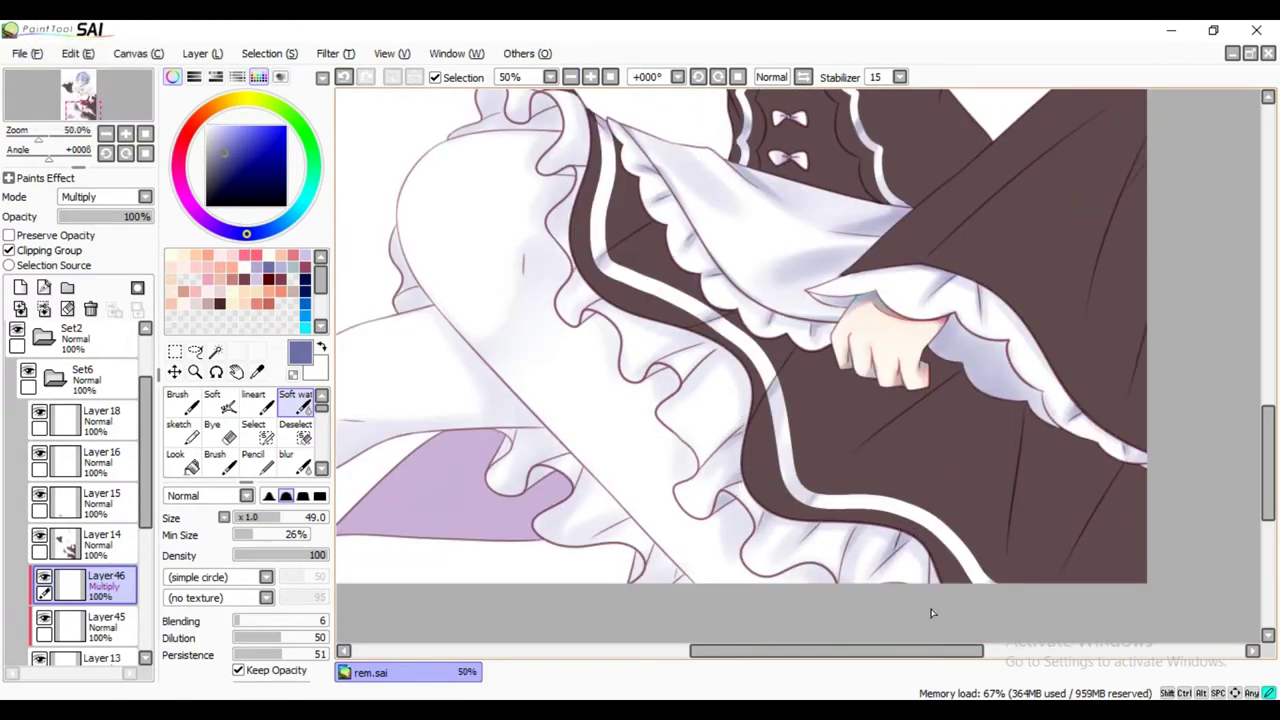
scroll(931, 613, up, 2)
key(ctrl+z)
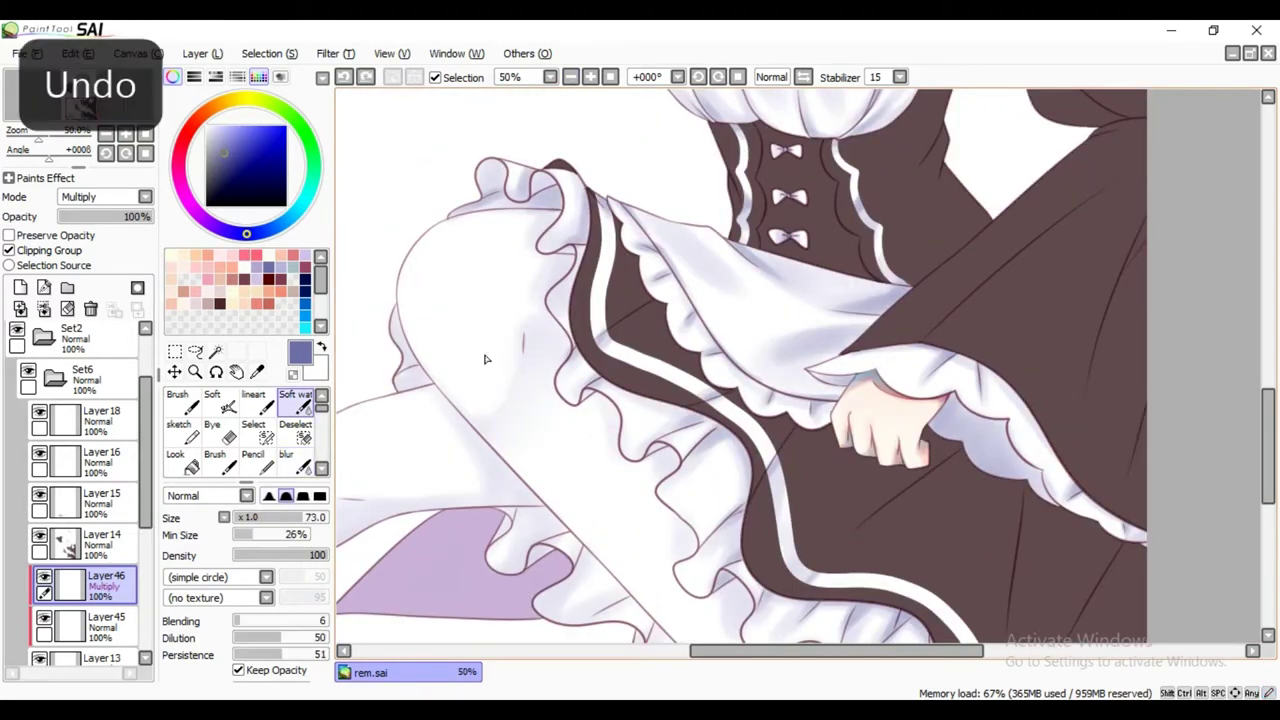
Deepen the shadows on the white stockings and the ruffles beneath the leg with the brush at size 73.
key(ctrl+z)
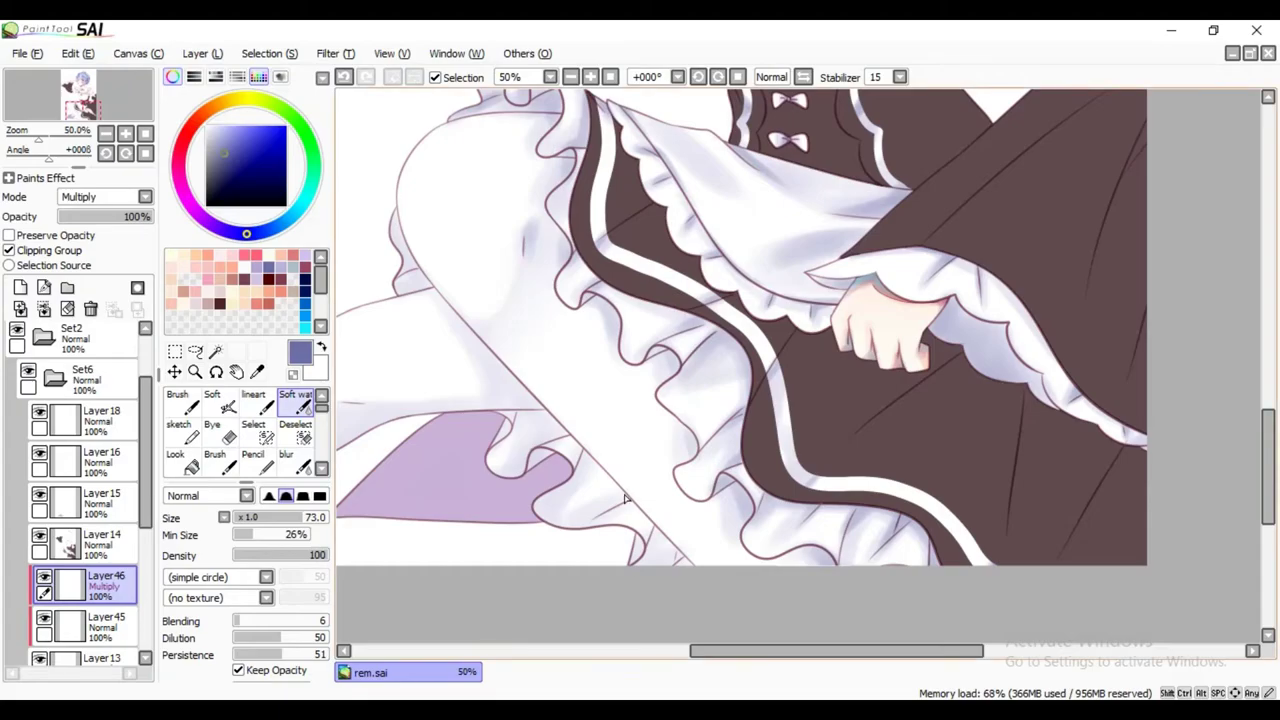
key(ctrl+z)
scroll(678, 562, left, 3)
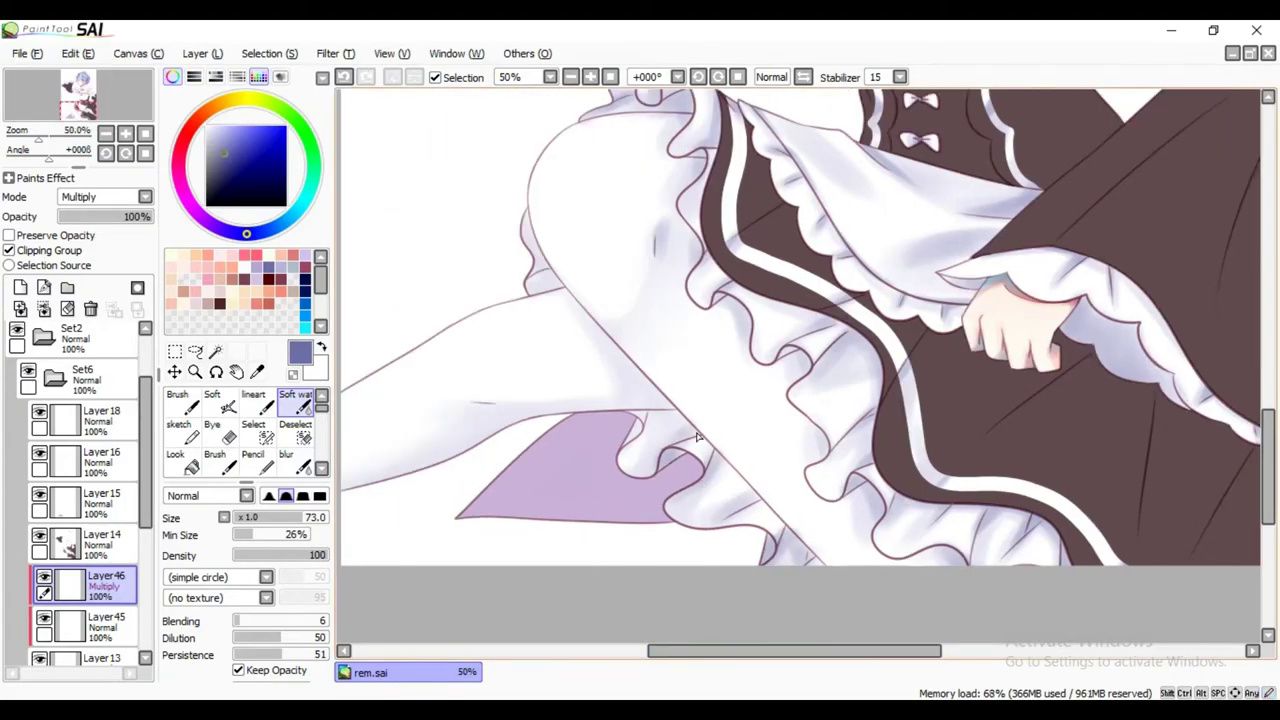
key(ctrl+z)
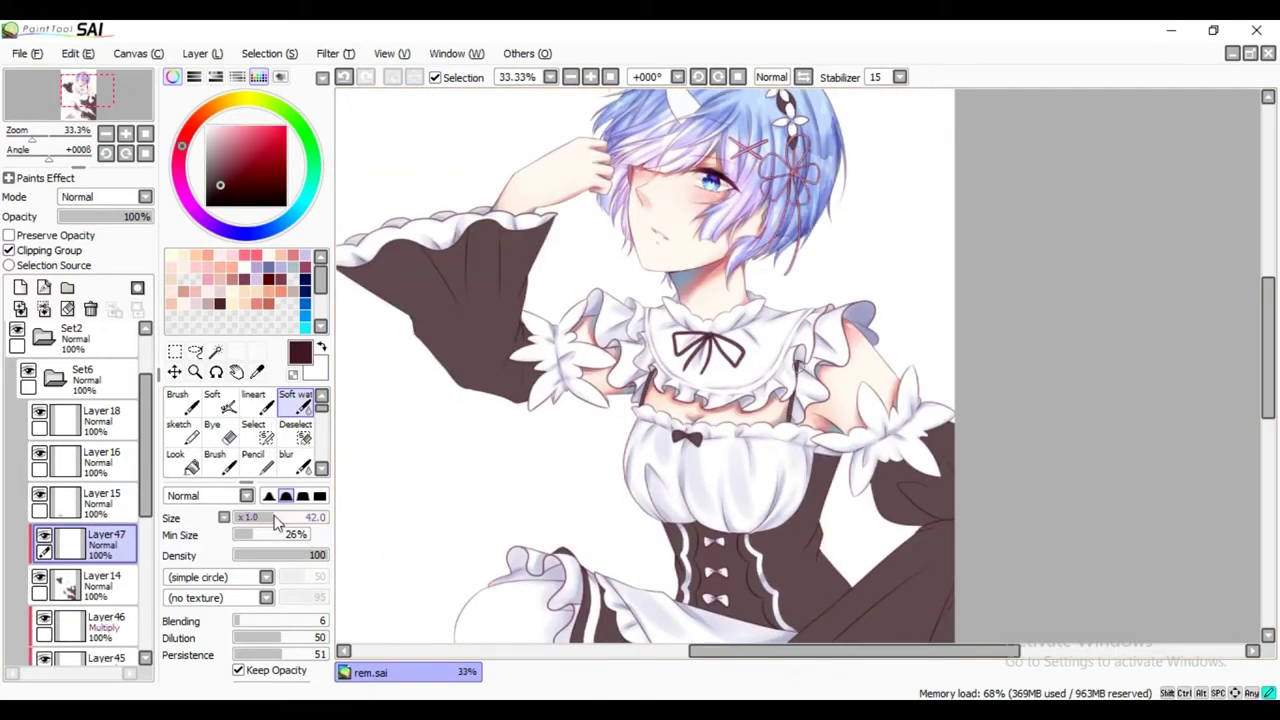
Add a clipped layer above the dress's dark base and lower the base layer's saturation to about -22.
key(ctrl+z)
key(ctrl+u)
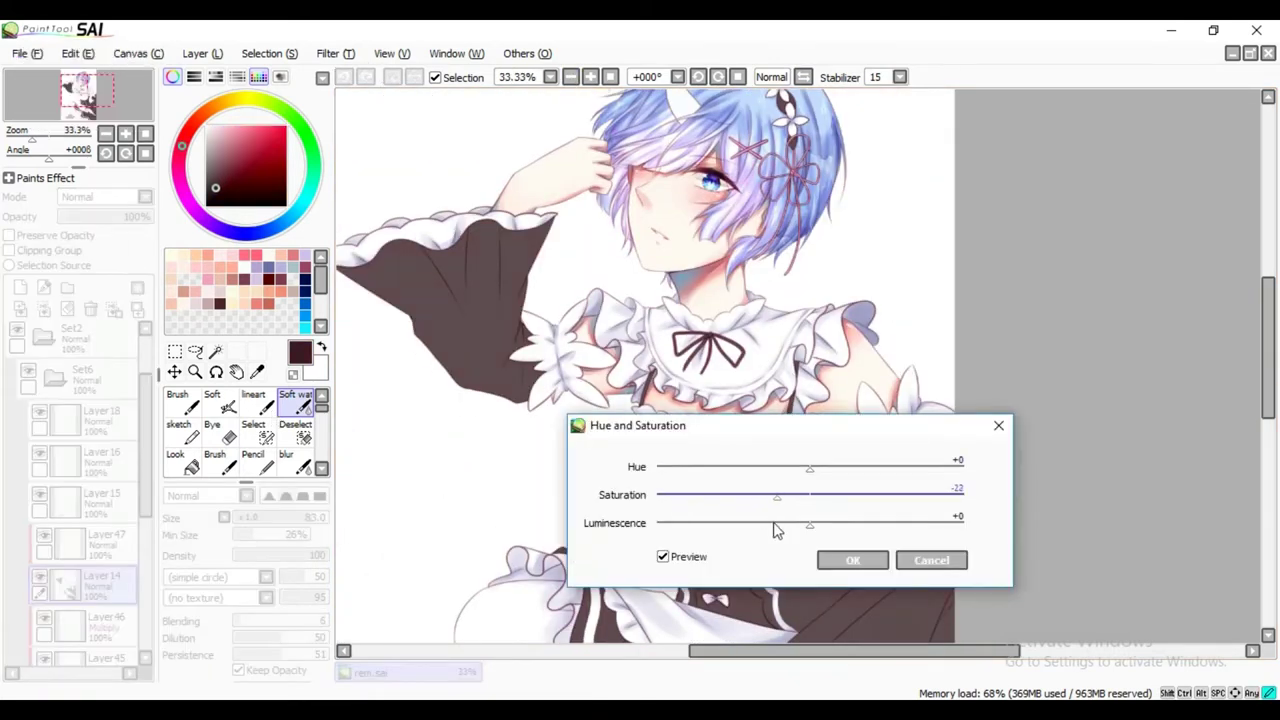
key(Escape)
Paint dark maroon fold shadows on the raised arm's black sleeve with the soft watercolour brush at size 100.
key(ctrl+z)
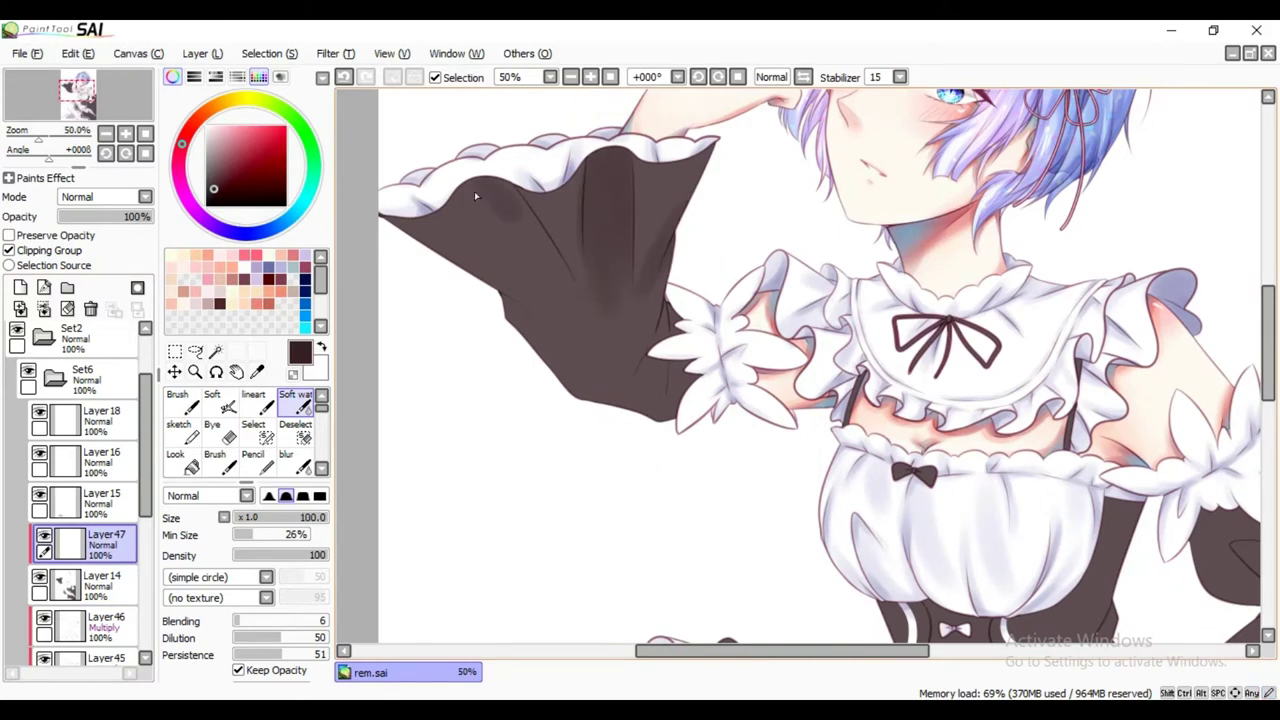
key(ctrl+z)
key(ctrl+z)
scroll(1179, 308, right, 4)
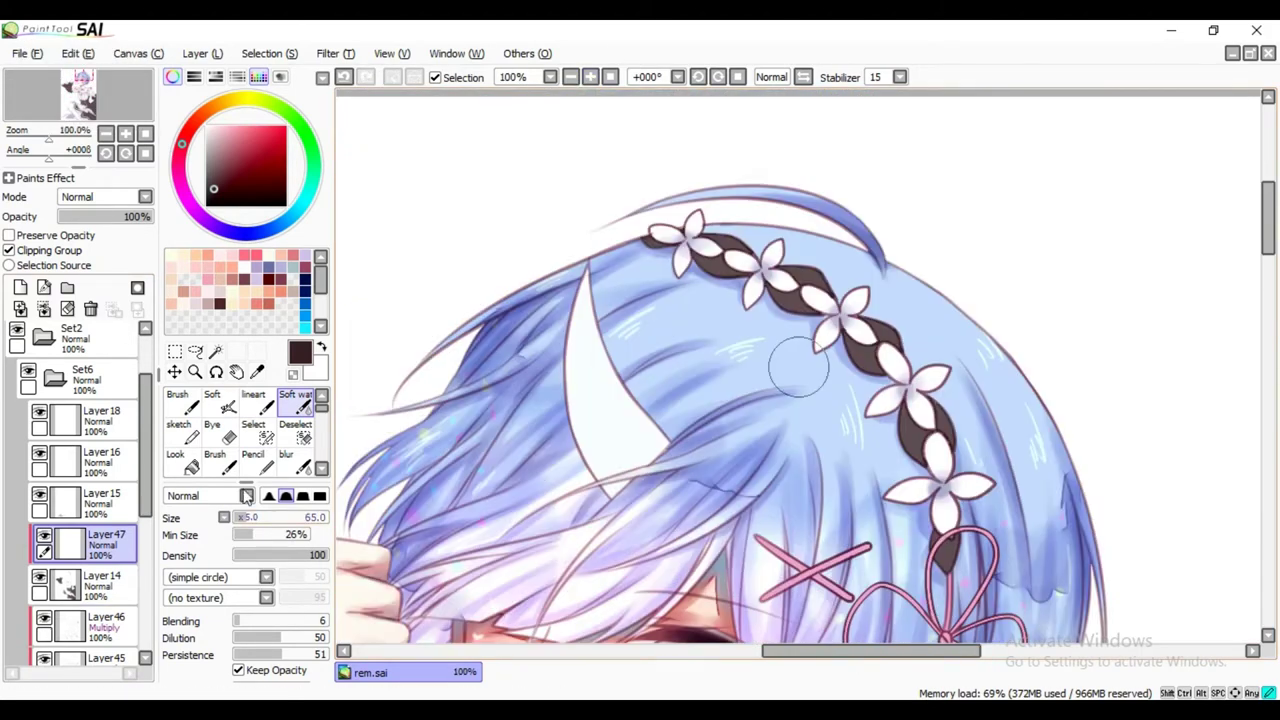
Shade the lowered arm's black upper sleeve beneath the white cuff in dark maroon at sizes 65 and 80.
scroll(930, 418, down, 10)
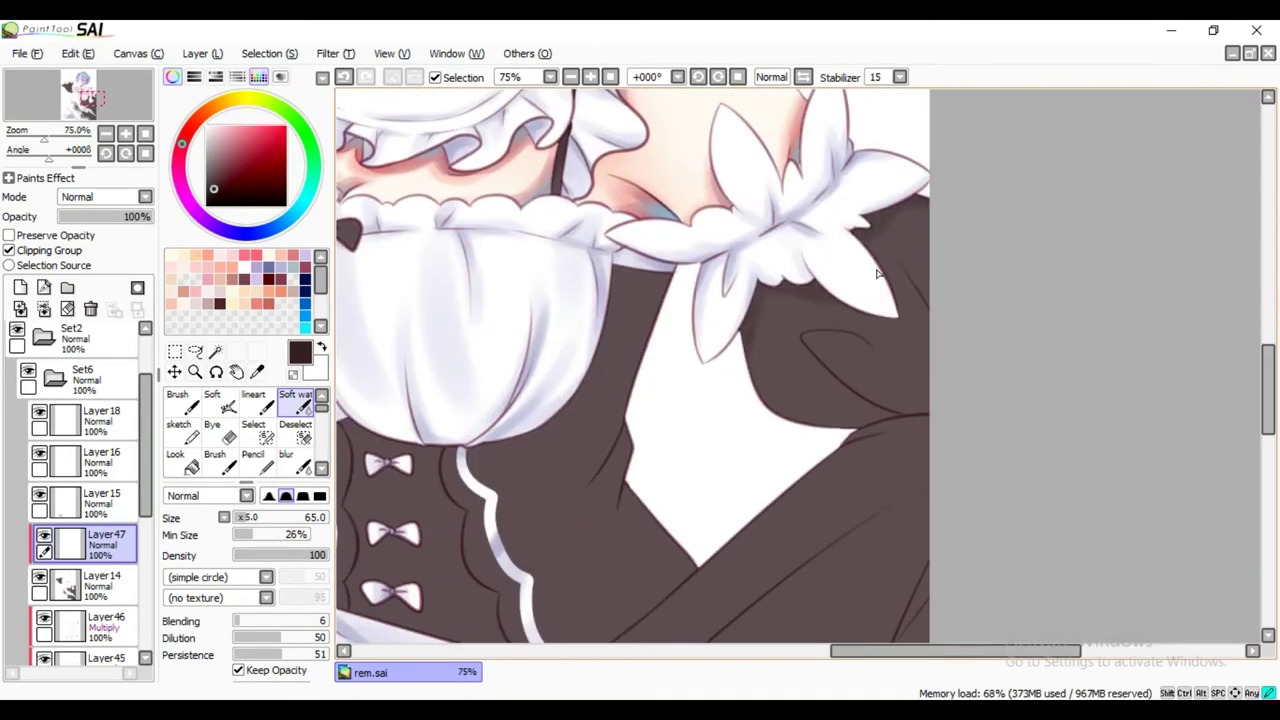
drag(945, 402, 862, 358)
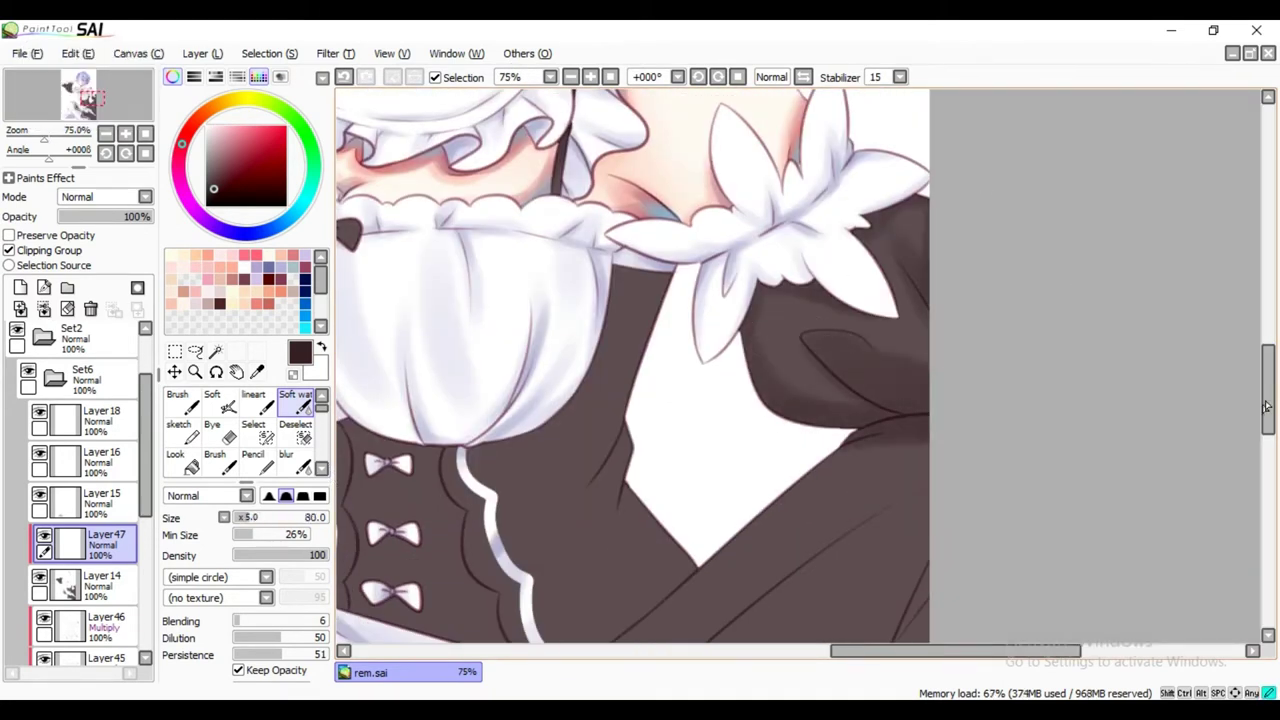
key(ctrl+z)
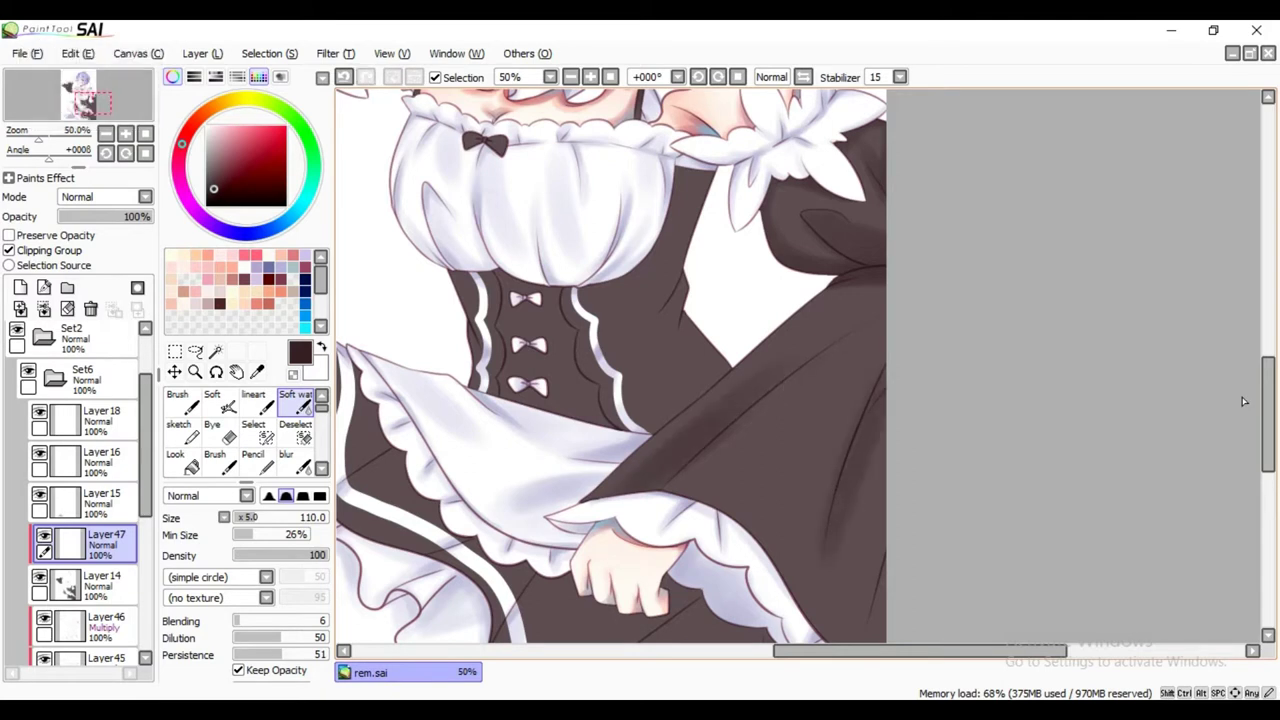
Lay long dark maroon fold shadows down the lowered arm's wide black sleeve with the brush at size 110.
scroll(1243, 400, down, 2)
key(ctrl+z)
key(ctrl+z)
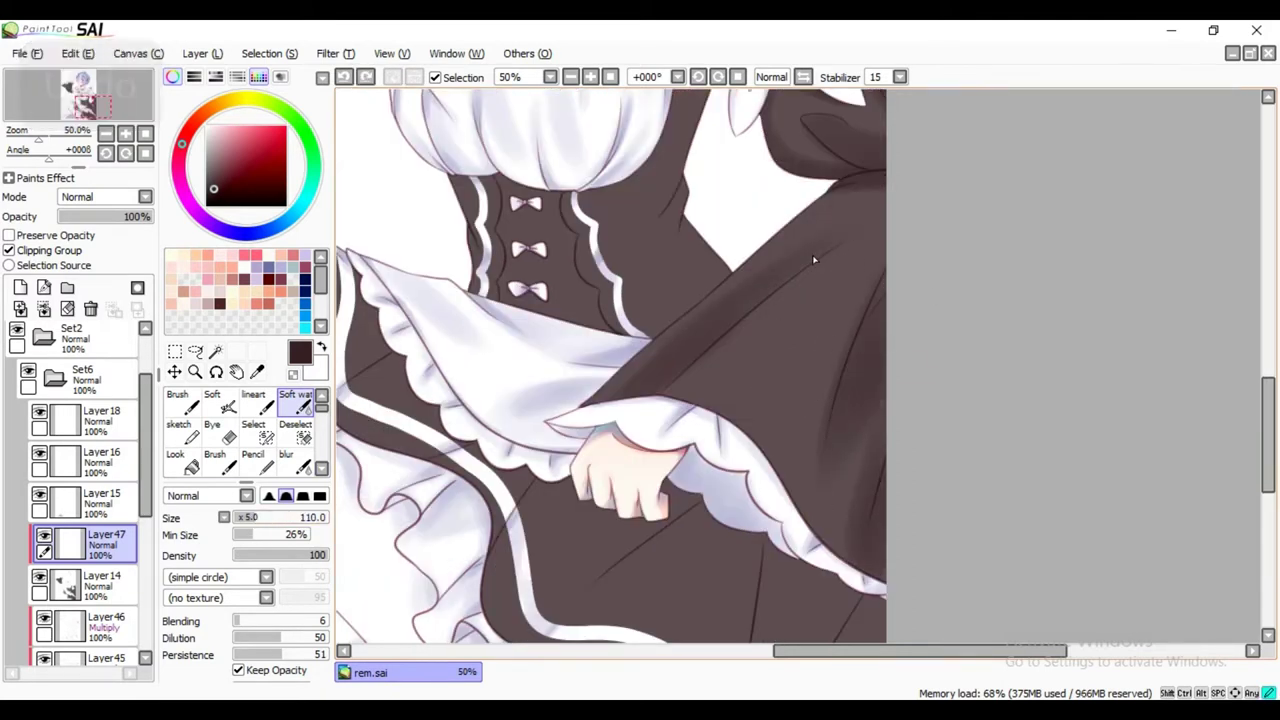
Shade the black corset in dark maroon at sizes 70 and 100 and the chest bow at size 50.
scroll(1272, 340, up, 2)
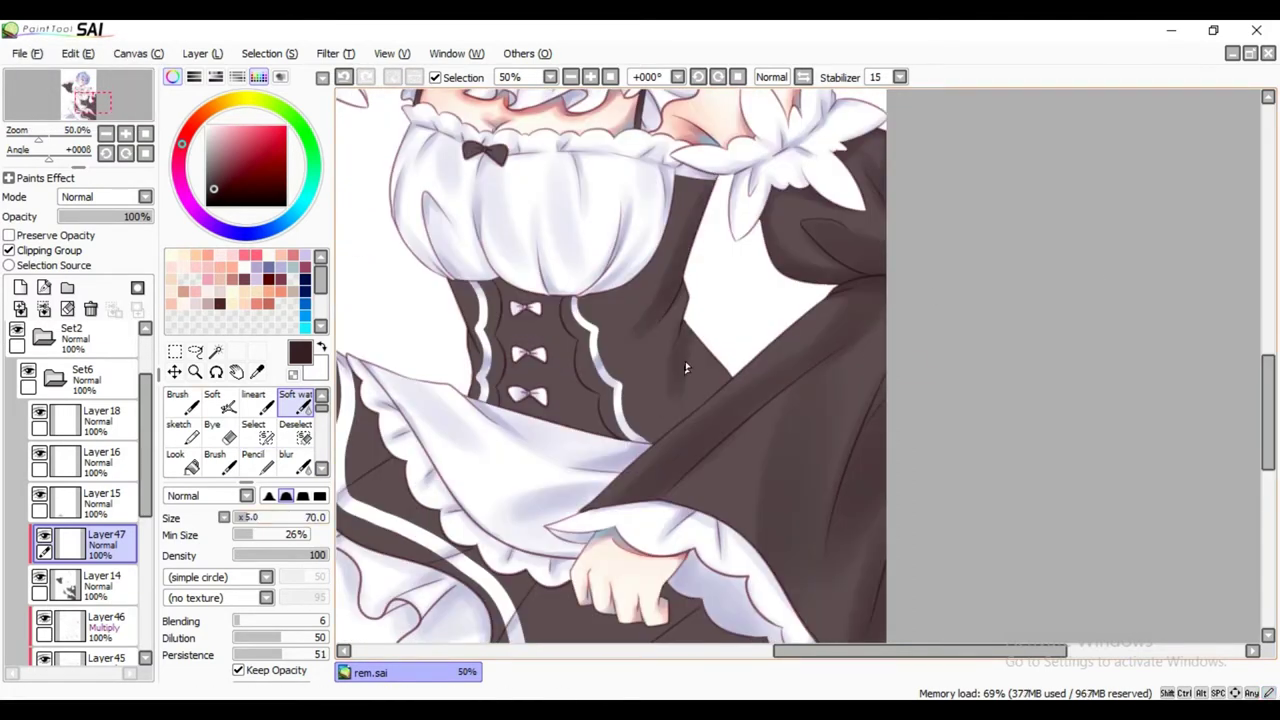
key(ctrl+z)
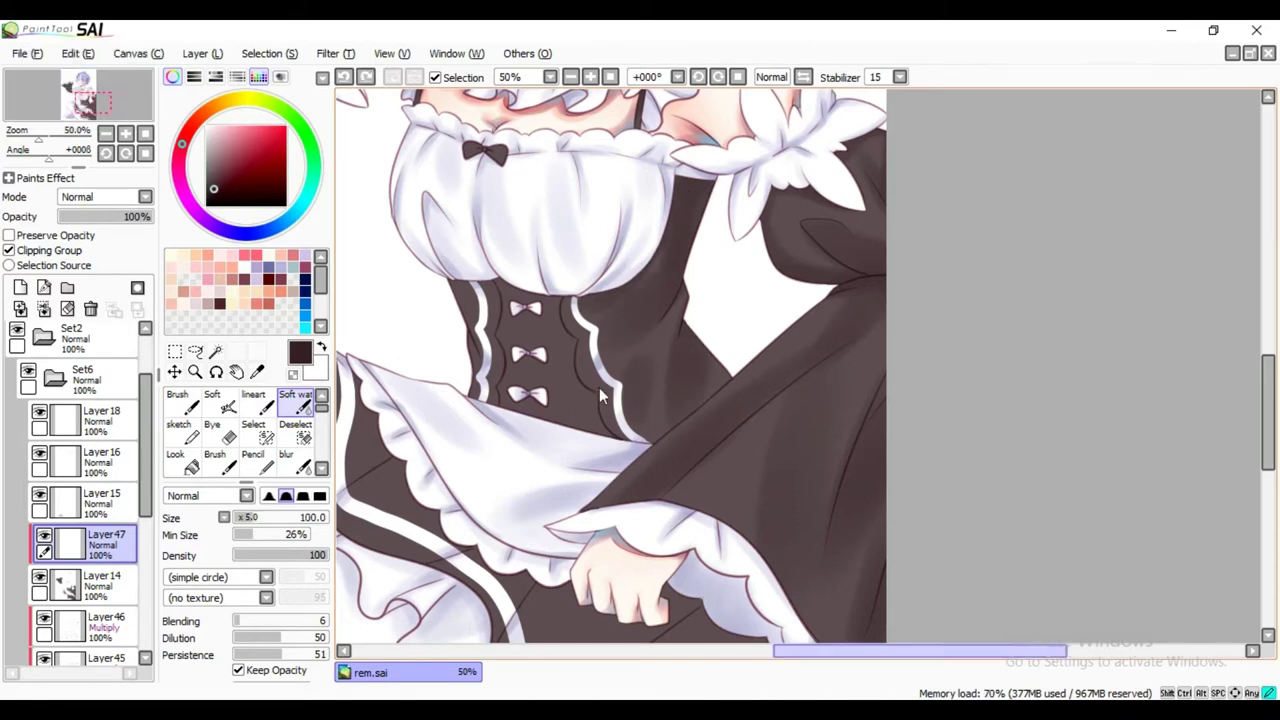
scroll(599, 387, left, 2)
key(ctrl+z)
scroll(599, 355, up, 2)
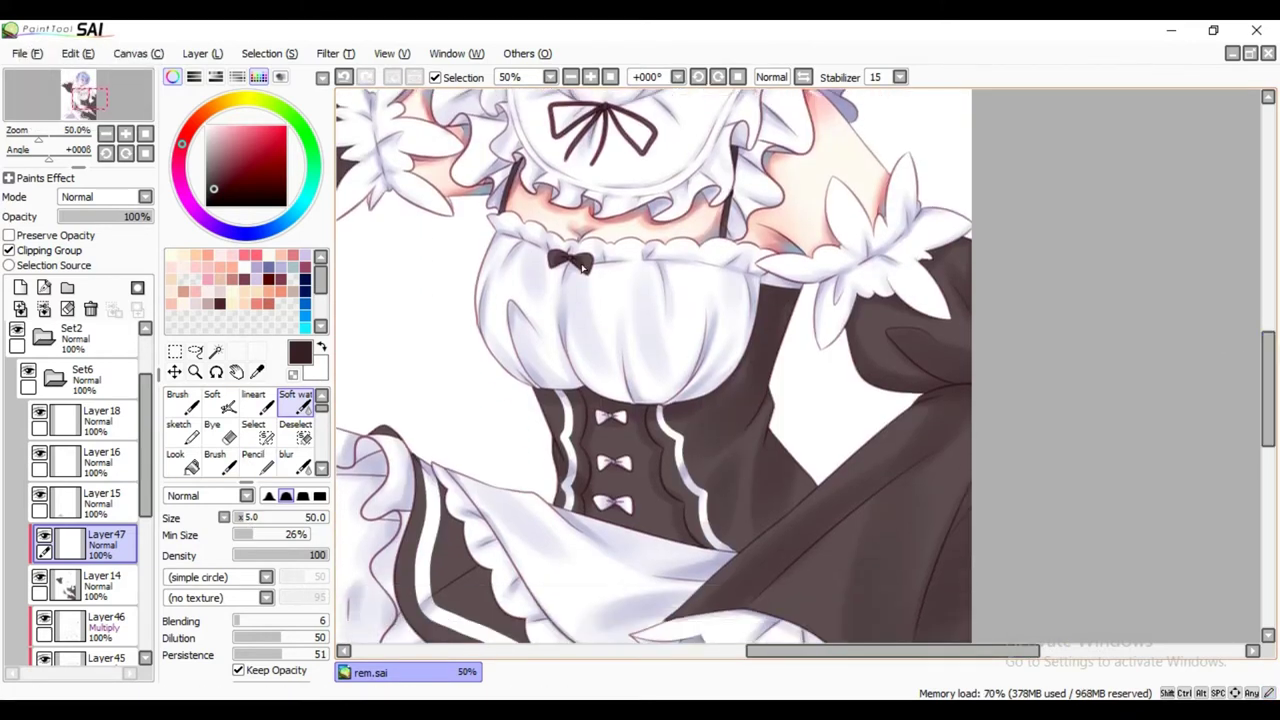
Paint dark maroon fold shadows on the black skirt with the soft watercolour brush at sizes 105 and 215.
scroll(857, 337, down, 7)
key(ctrl+z)
key(ctrl+z)
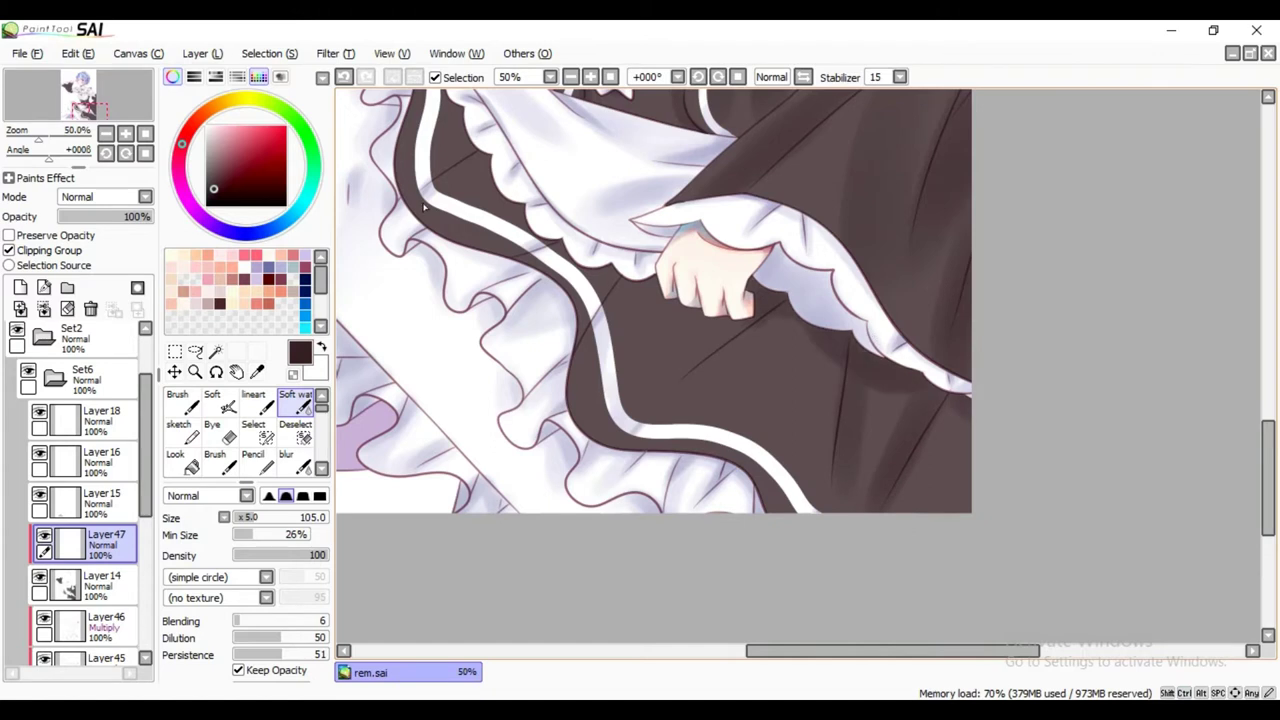
scroll(718, 436, up, 5)
scroll(774, 597, left, 3)
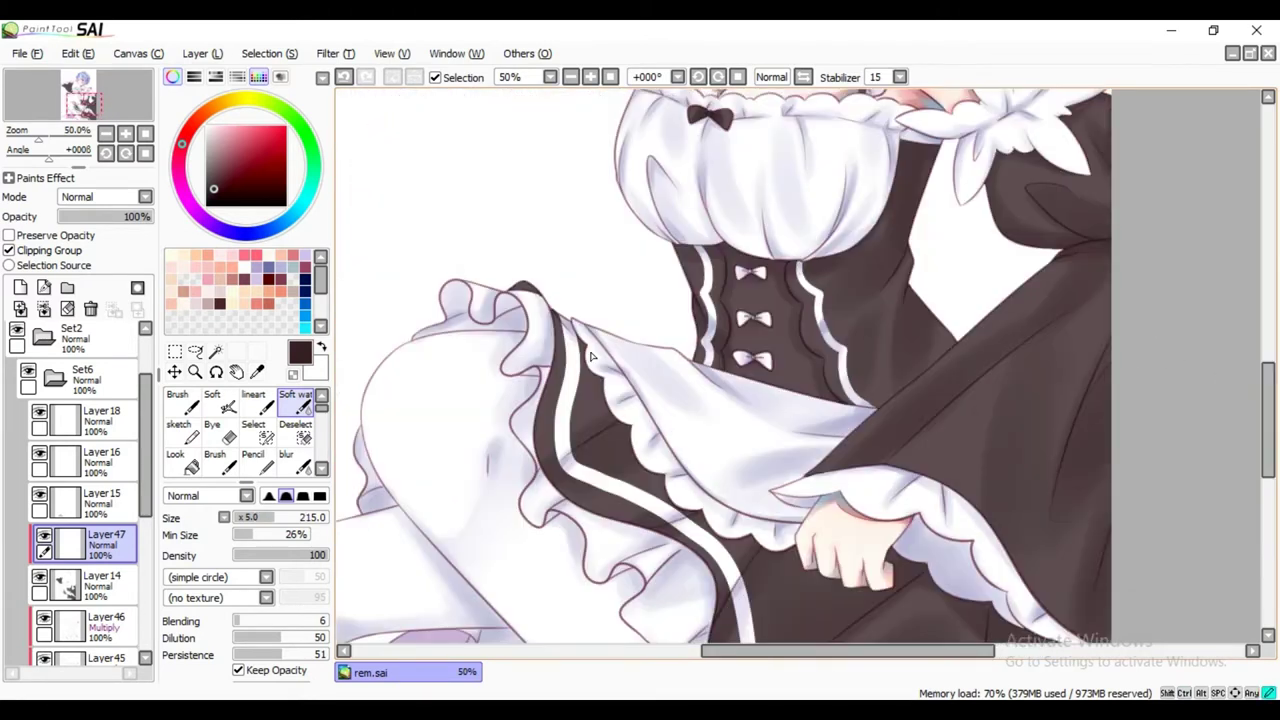
scroll(740, 560, down, 3)
scroll(705, 378, up, 5)
Adjust the dress shading layer to saturation +25 and luminescence -43, and add a clipped Multiply layer above it.
key(ctrl+u)
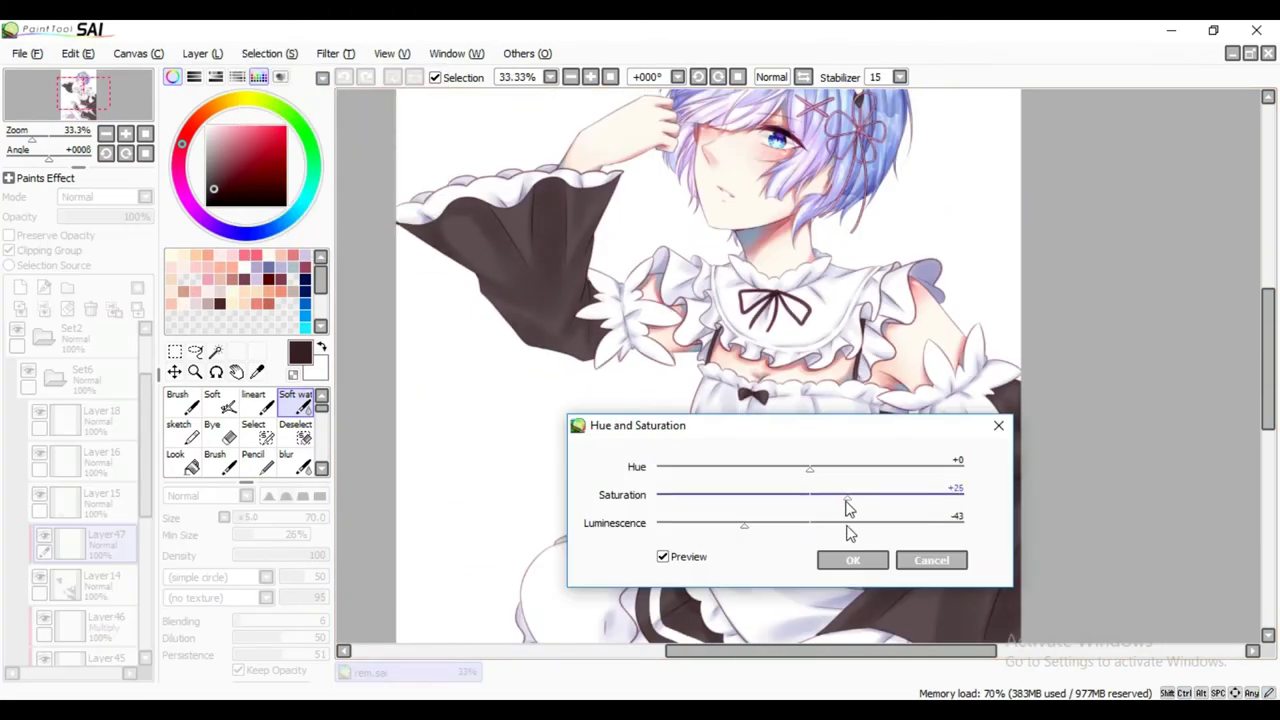
click(853, 561)
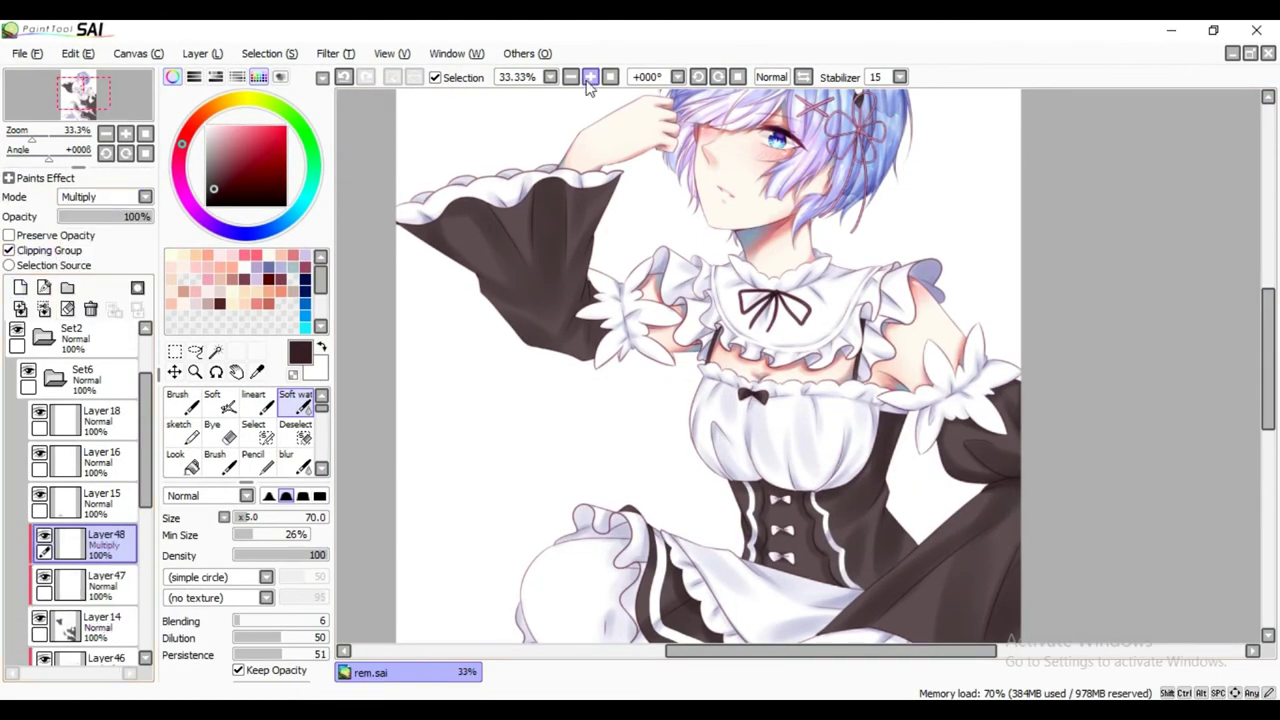
Deepen the fold shadows on the raised arm's black sleeve at size 40 on the Multiply layer, softening them with the blur tool.
scroll(572, 195, up, 2)
scroll(500, 263, left, 5)
key(ctrl+z)
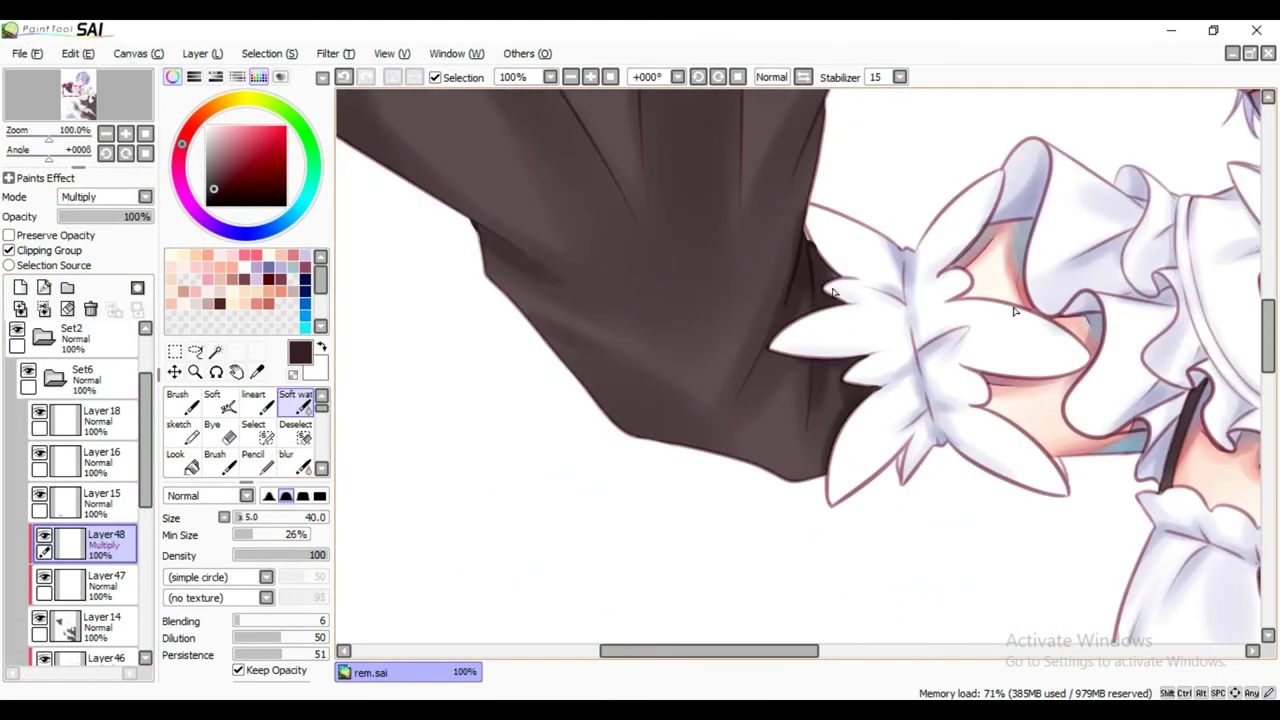
click(286, 460)
key(ctrl+z)
click(298, 400)
scroll(702, 355, up, 3)
key(ctrl+z)
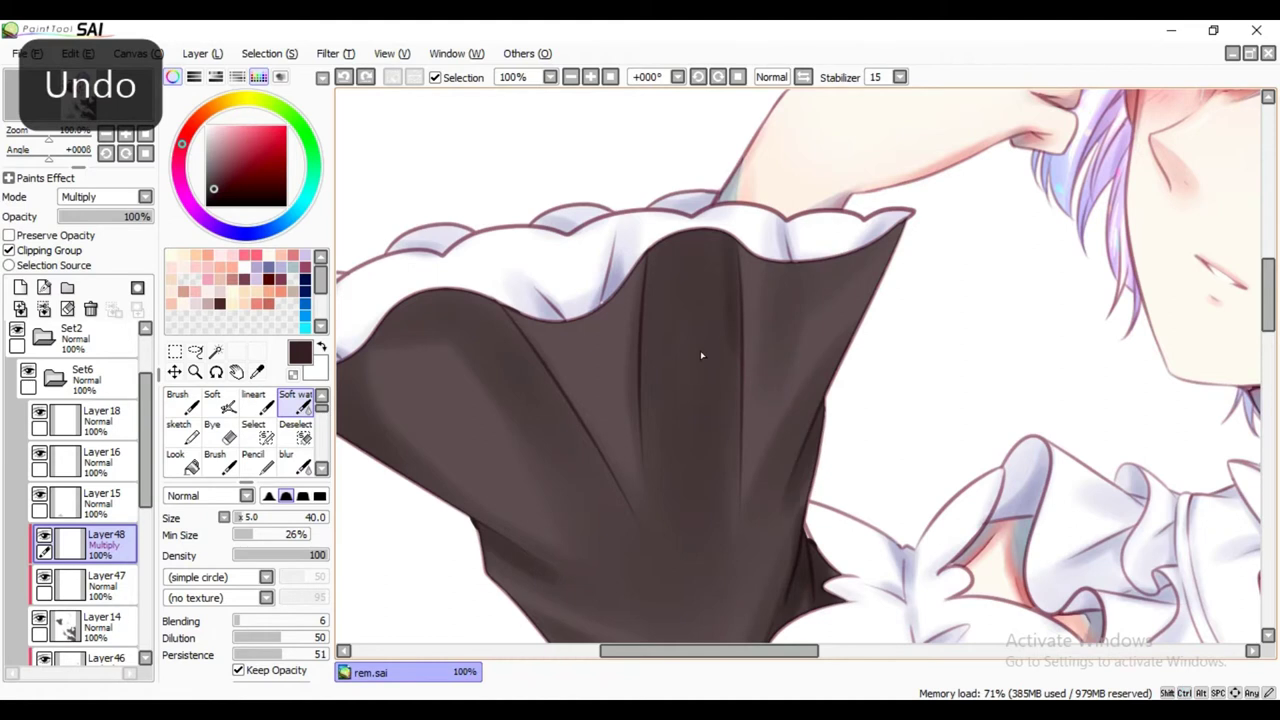
scroll(794, 310, left, 4)
scroll(566, 402, up, 1)
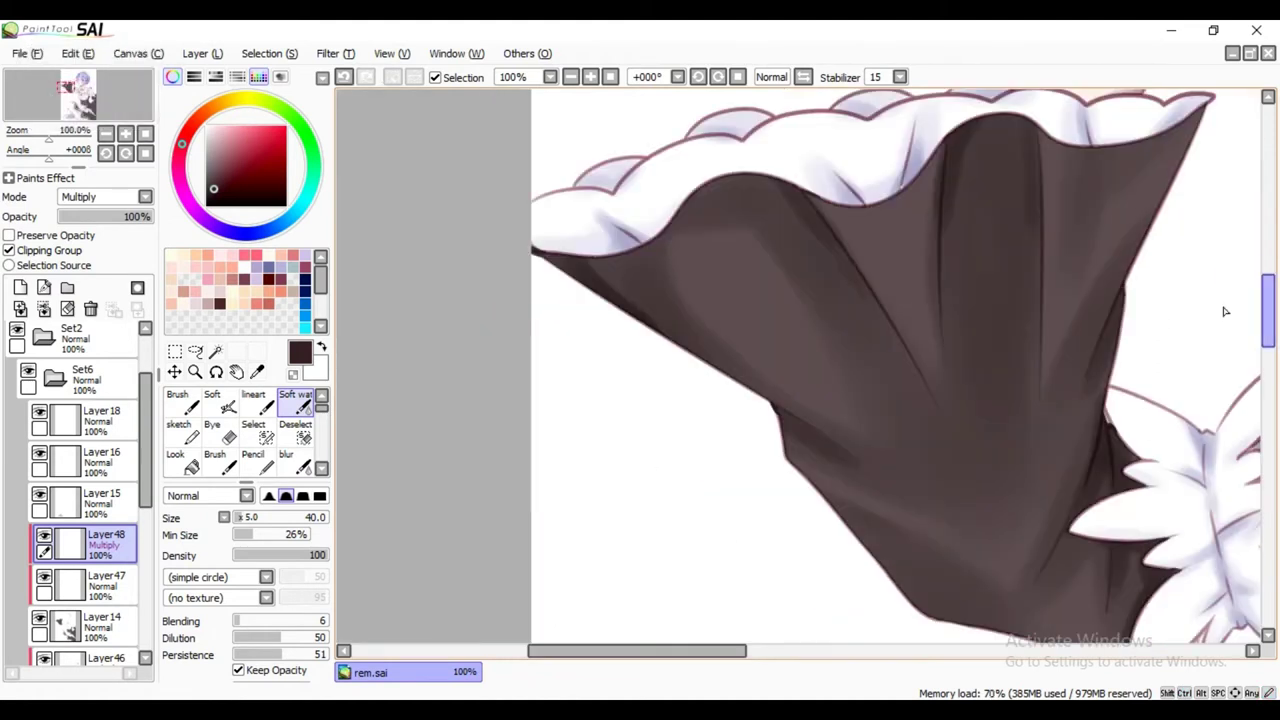
Deepen the shadows on the headband's black segments between the white flowers with the soft watercolour brush at size 20.
scroll(760, 331, up, 6)
scroll(564, 382, down, 3)
key(ctrl+z)
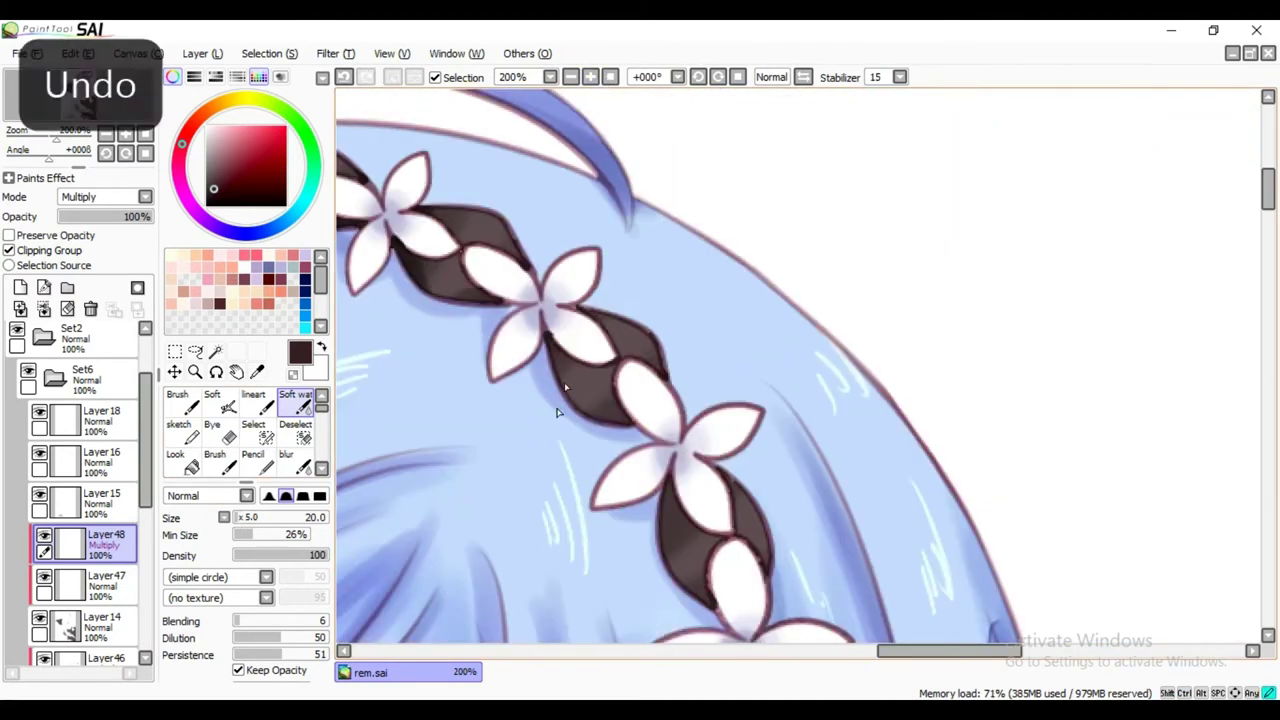
scroll(564, 382, down, 5)
scroll(1243, 366, down, 1)
Deepen the maroon shadows on the black corset and the lowered arm's upper sleeve with the brush at sizes 35 and 50.
key(bracketright)
key(bracketright)
key(bracketright)
scroll(600, 484, down, 1)
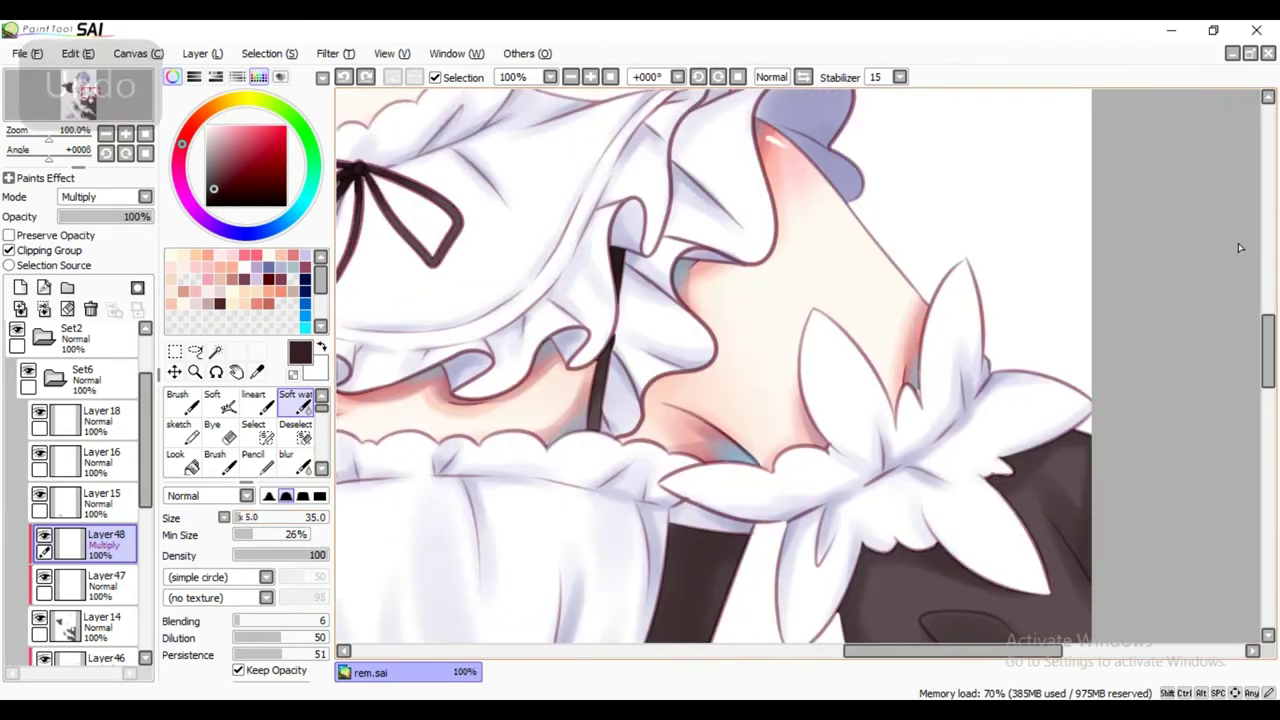
scroll(1240, 246, down, 5)
key(ctrl+z)
key(bracketright)
key(bracketright)
key(bracketright)
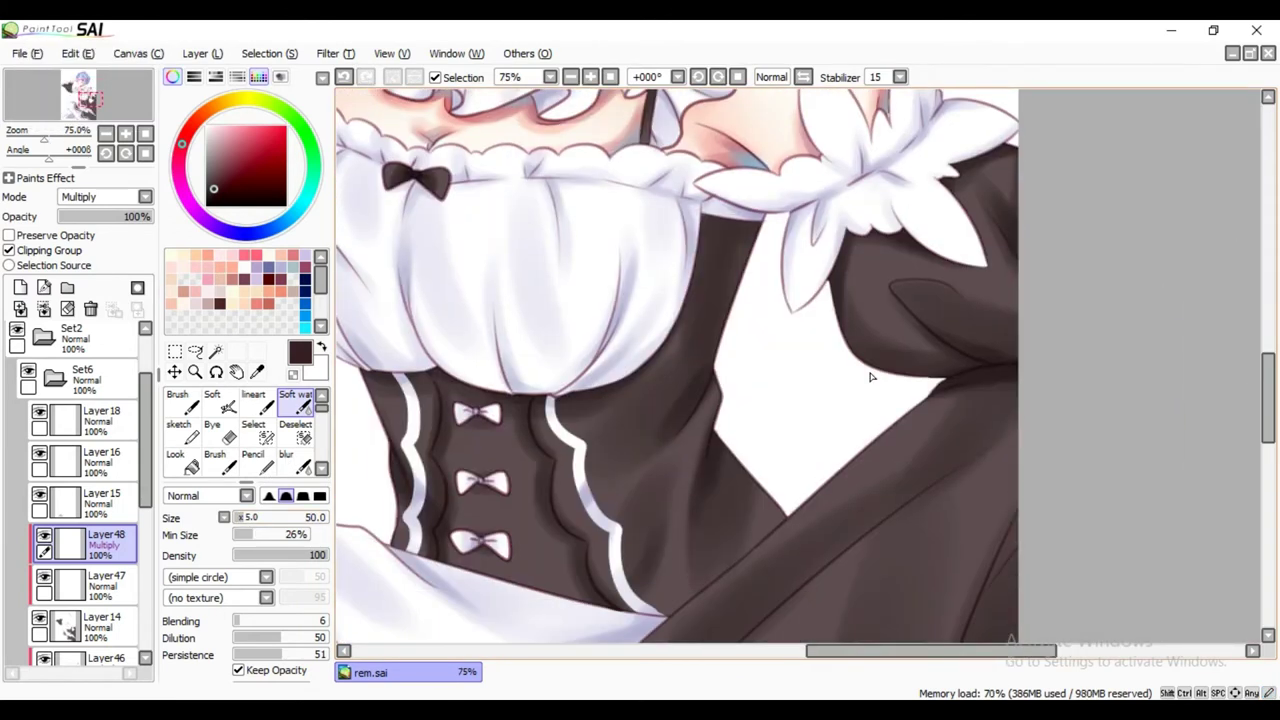
Deepen the long fold shadows on the lowered arm's wide black sleeve with the brush at size 90.
scroll(871, 371, down, 3)
key(ctrl+z)
key(bracketright)
key(bracketright)
key(bracketright)
key(bracketright)
scroll(1268, 453, down, 3)
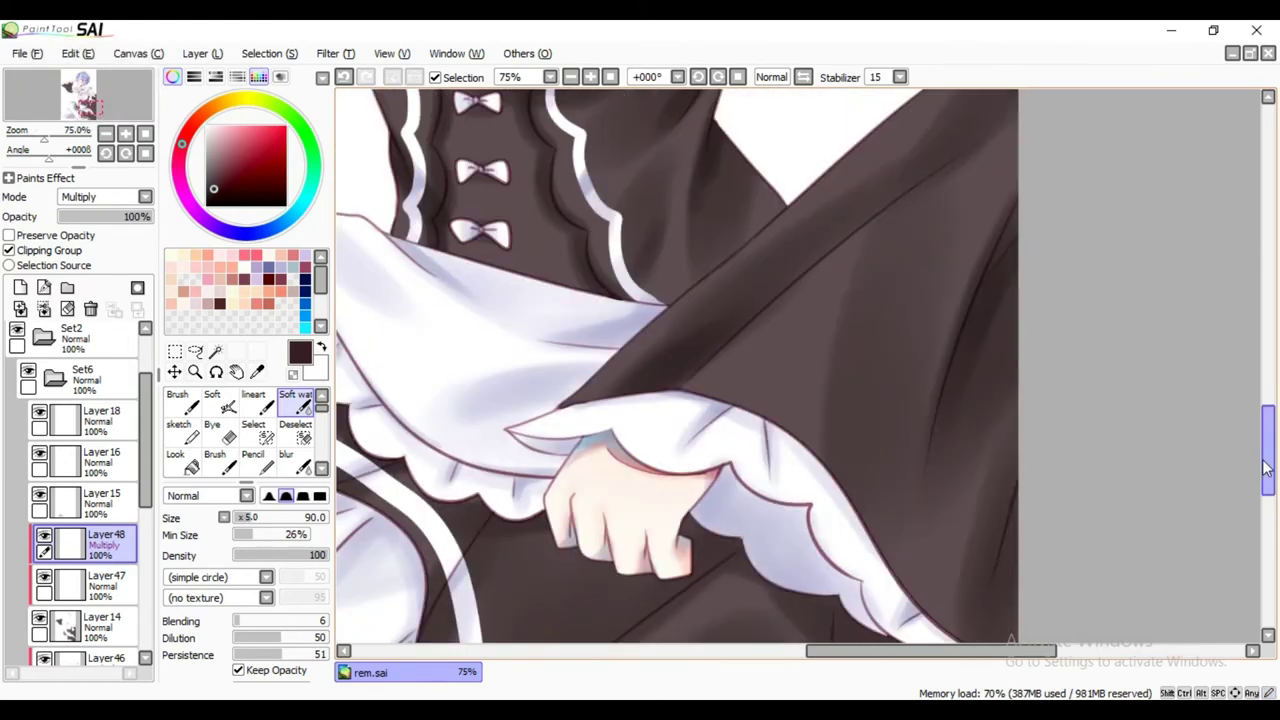
key(ctrl+z)
Deepen the fold shadows across the black skirt on the Multiply layer at size 90.
scroll(643, 401, down, 1)
scroll(838, 483, down, 3)
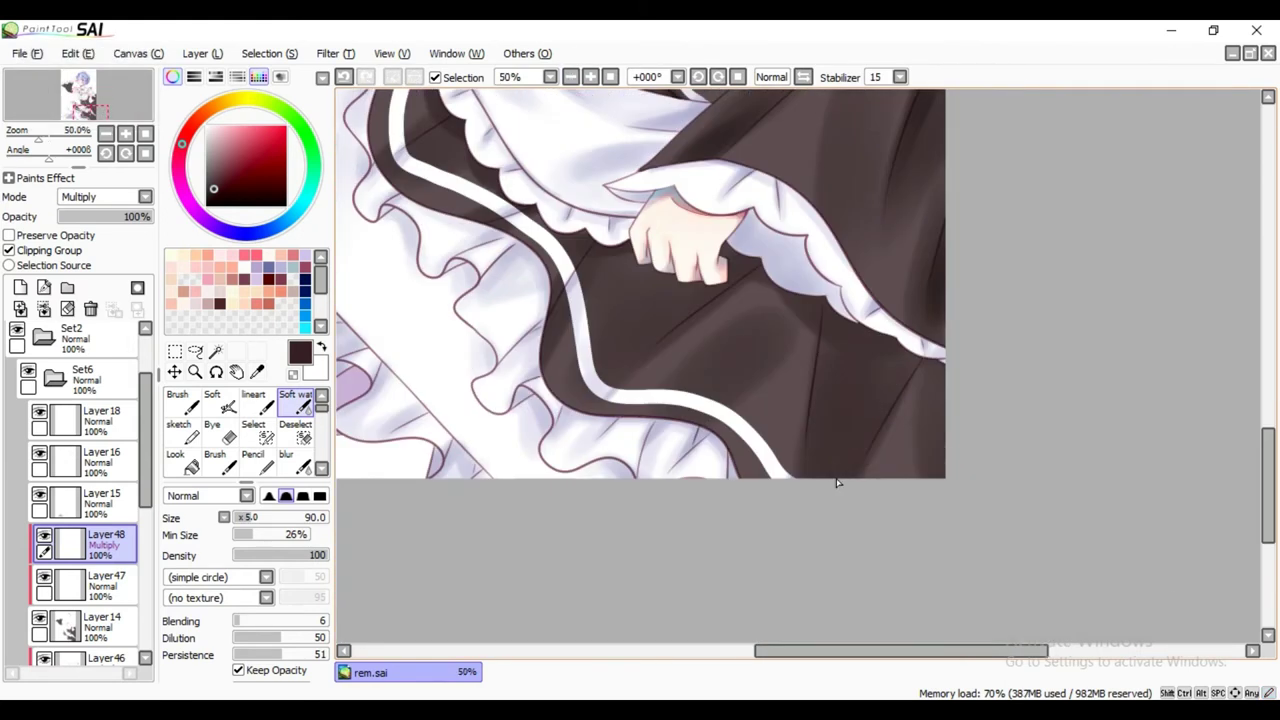
key(ctrl+z)
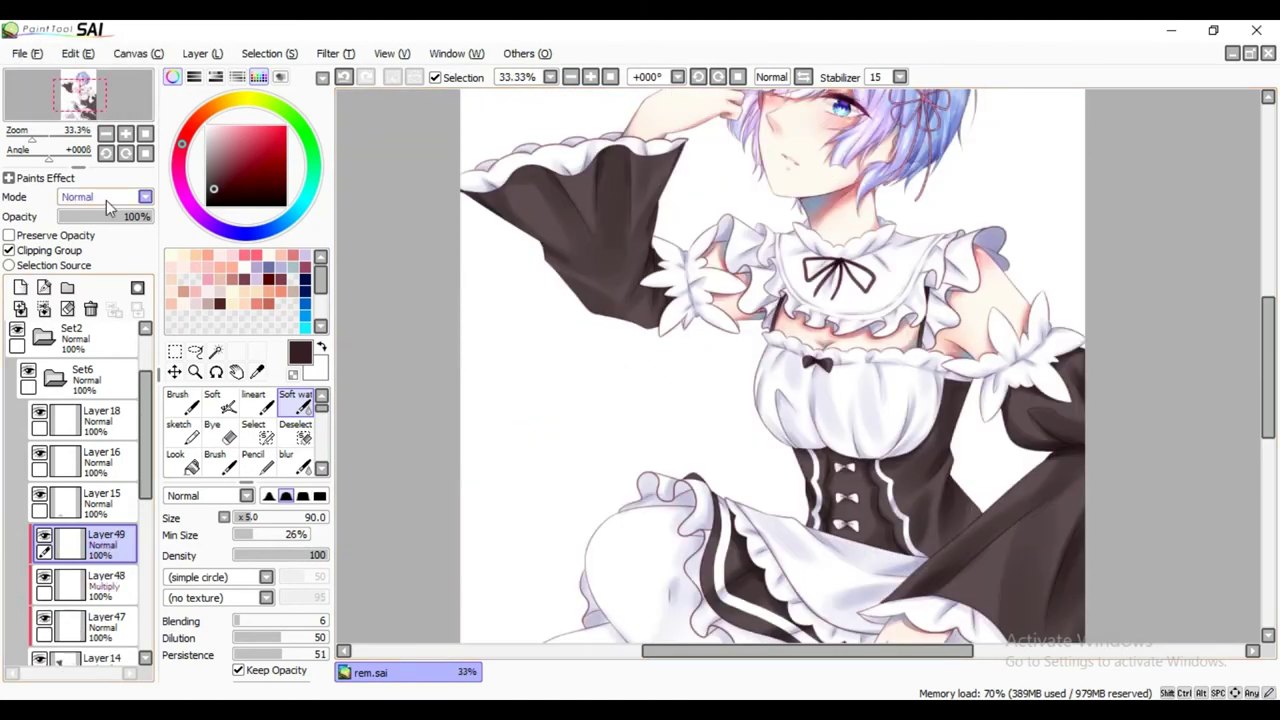
Add a light pink glow to the black dress on a clipped Lumi & Shade layer with the Soft brush at size 500.
click(212, 400)
key(ctrl+z)
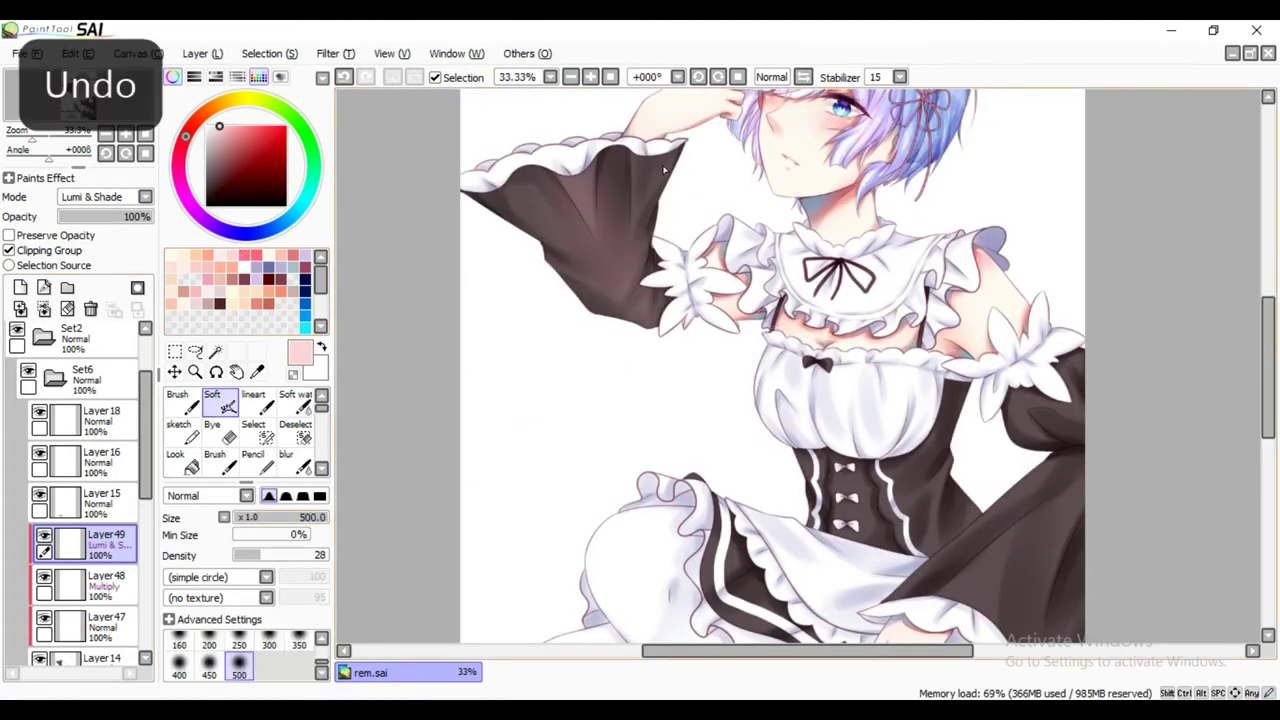
mouse_move(1265, 372)
mouse_down()
mouse_move(1262, 412)
mouse_move(1265, 358)
mouse_up()
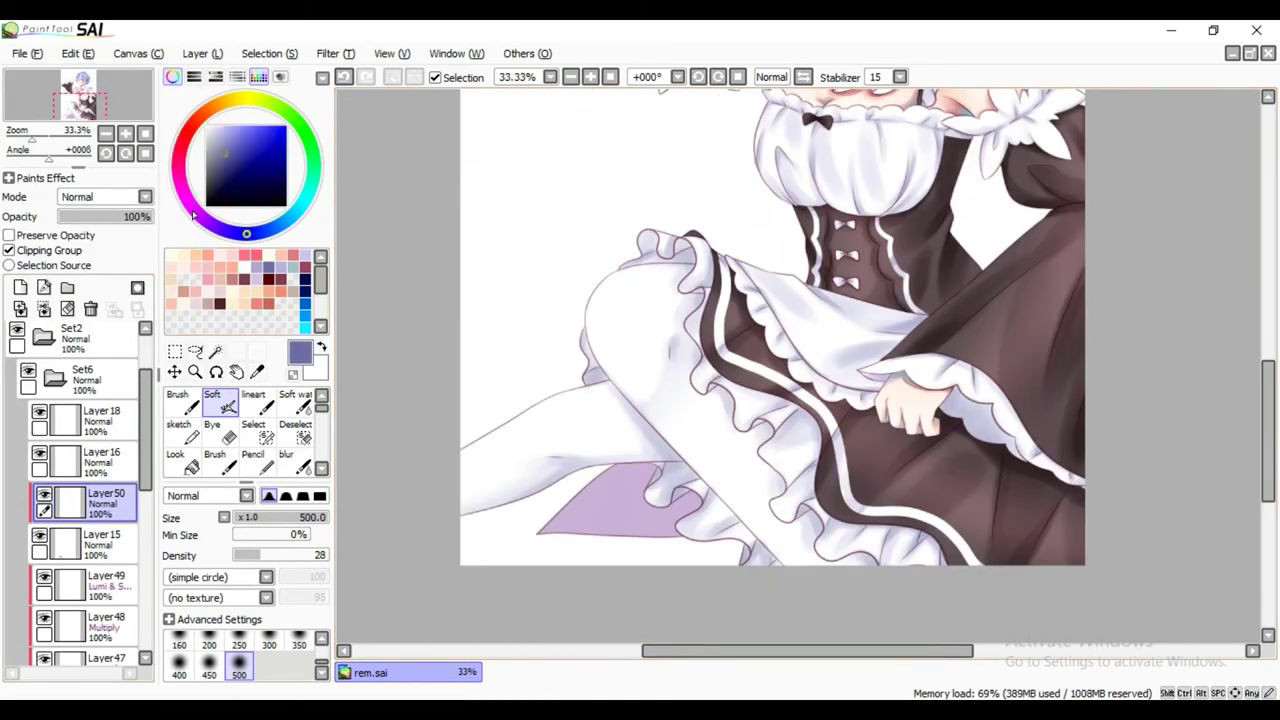
Shade the purple area beneath the legs in muted purple on a clipped Multiply layer with the soft watercolour brush at size 200.
click(295, 400)
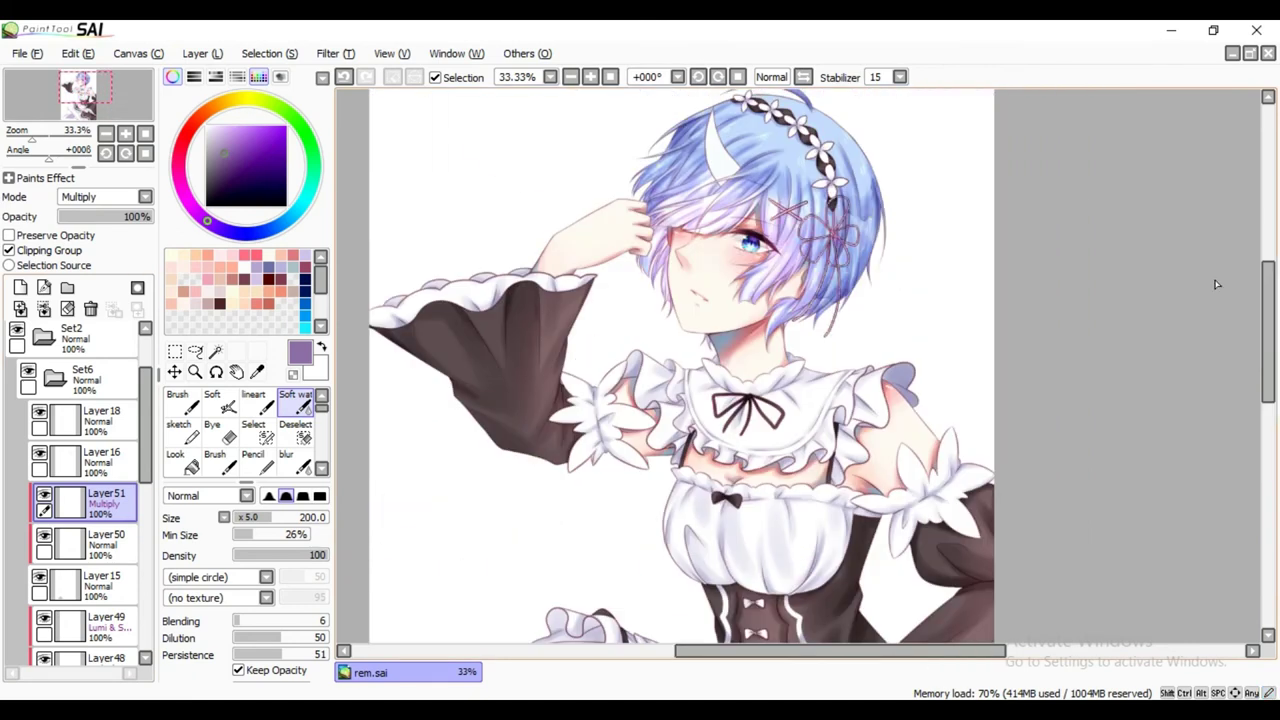
Shade the pink cross hair clip and flower-shaped ribbon in rose pink at sizes 25 and 20 on clipped Normal and Multiply layers.
click(248, 148)
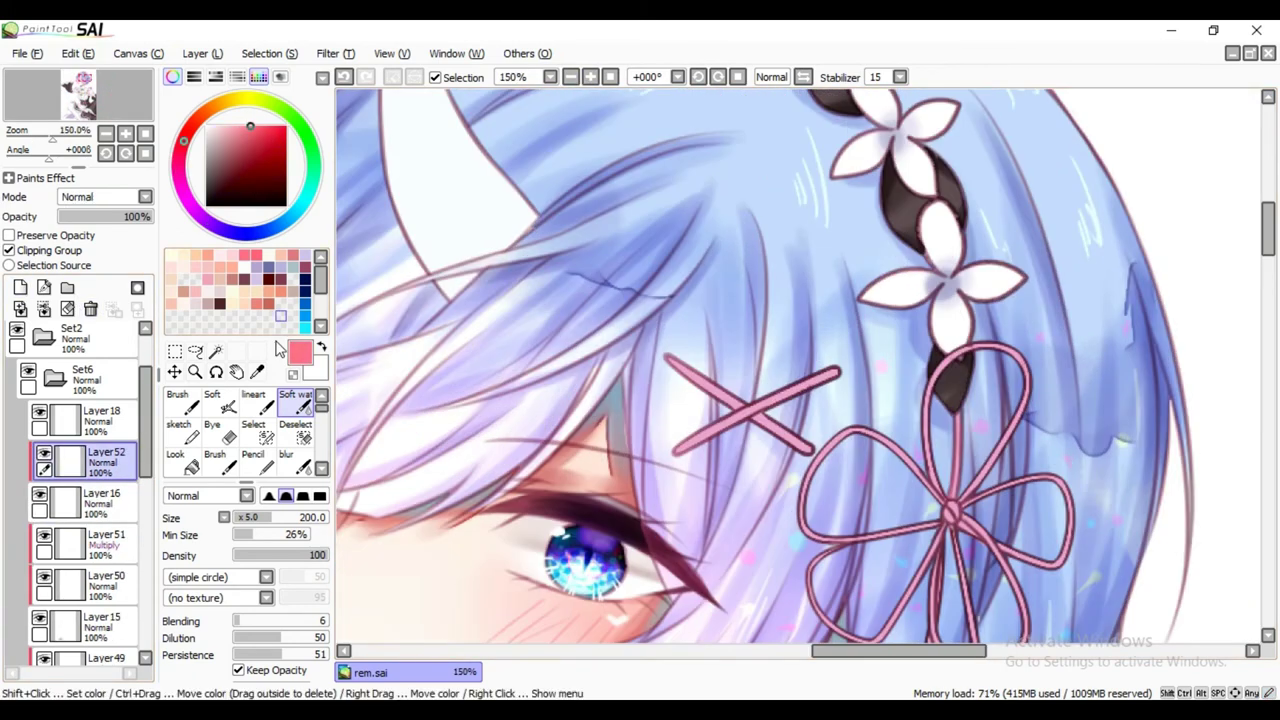
key(ctrl+z)
click(238, 143)
click(238, 518)
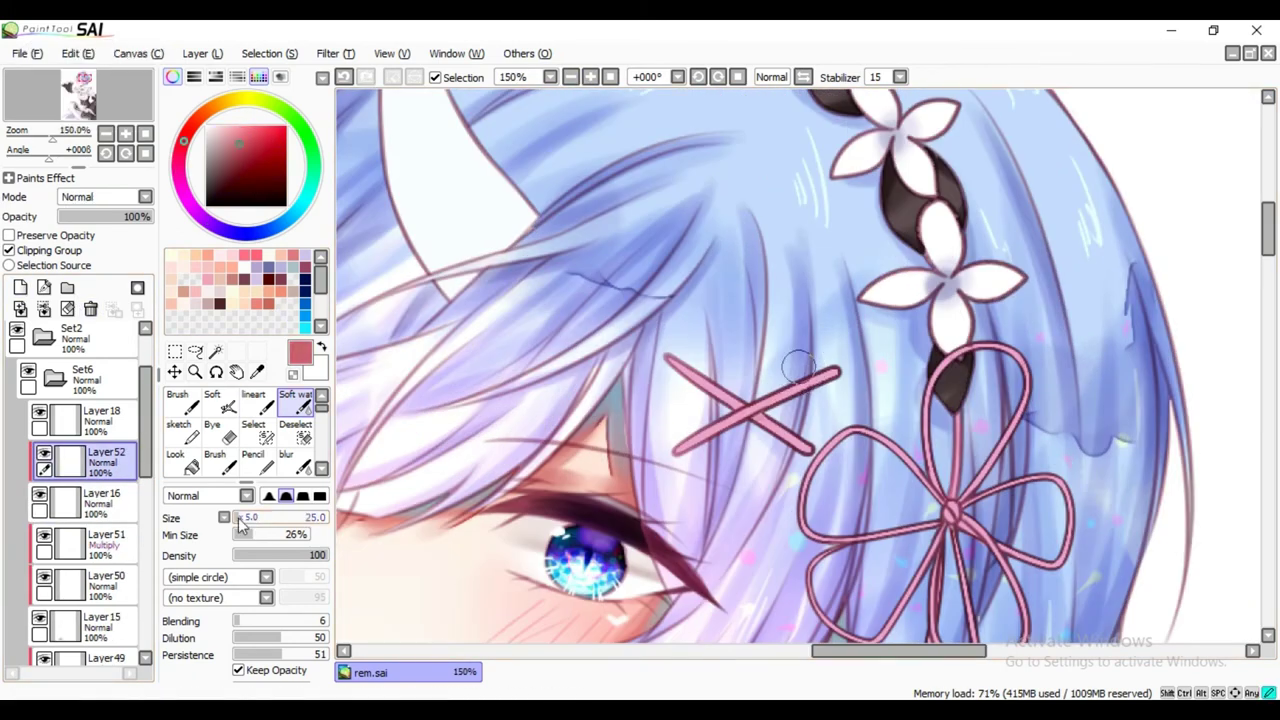
click(117, 222)
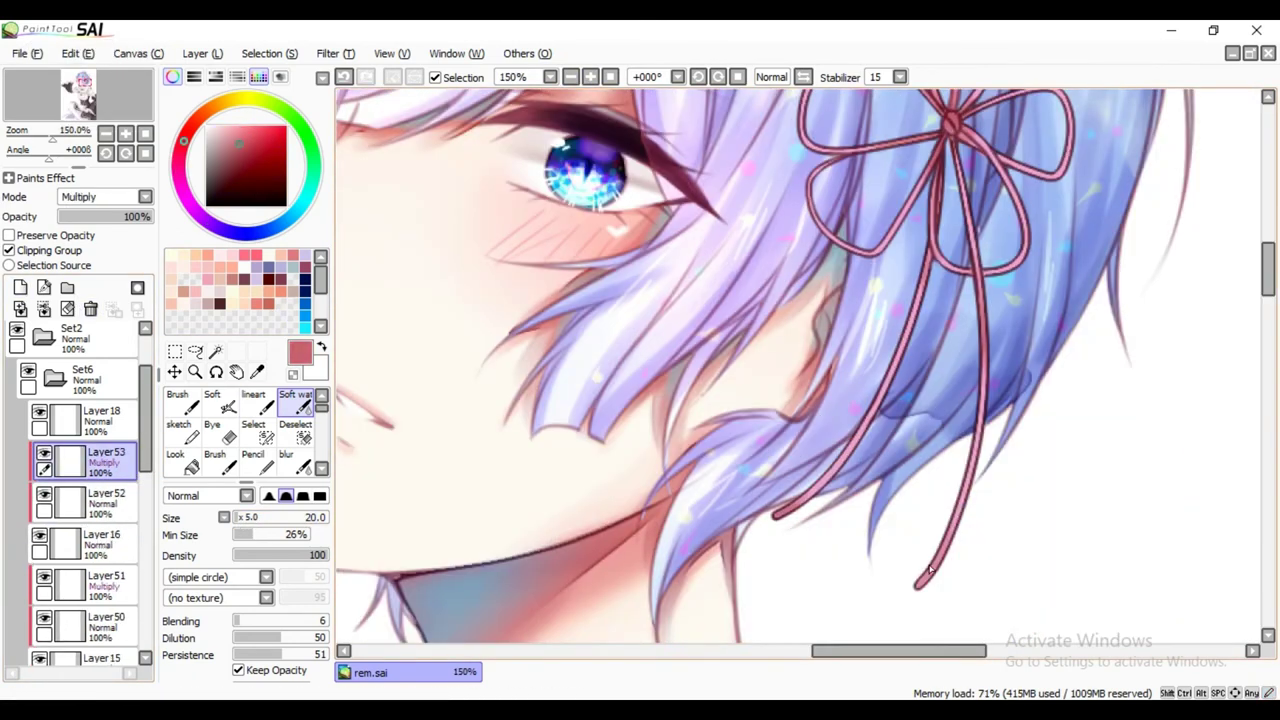
key(ctrl+z)
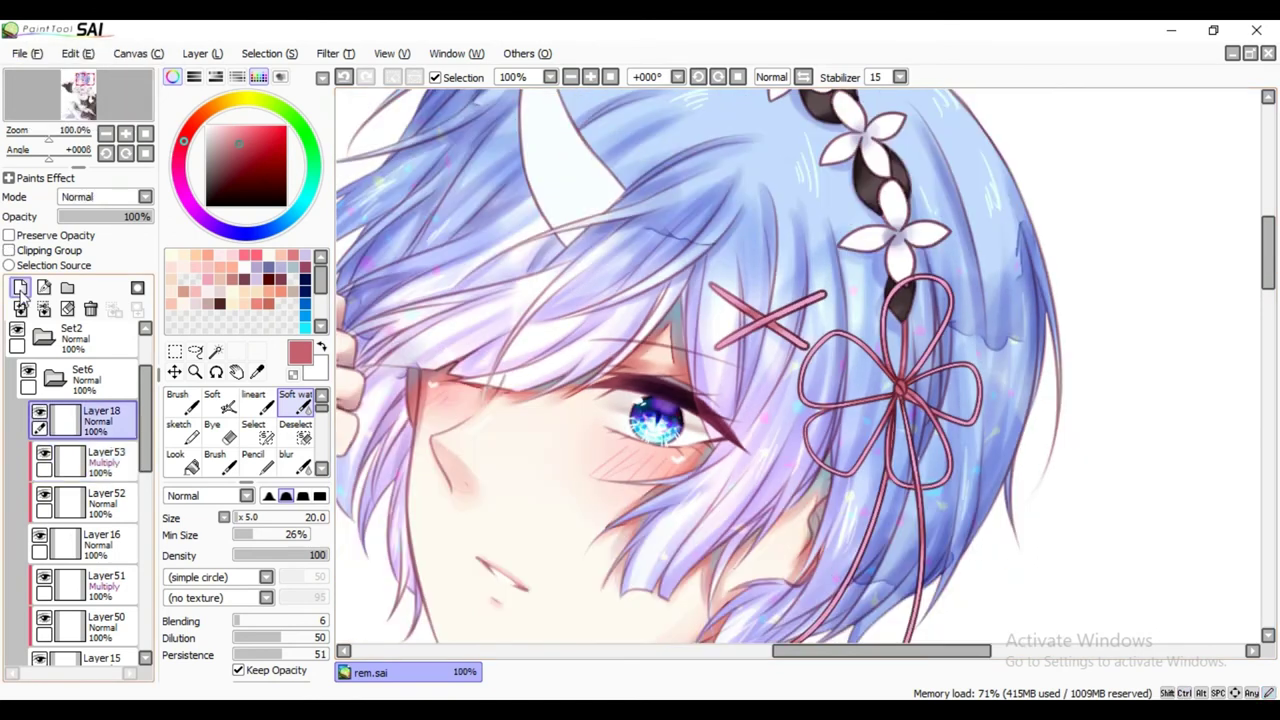
Shade the white horn in bluish grey on a new clipped layer and touch it up with the Bye eraser at size 33.
click(212, 137)
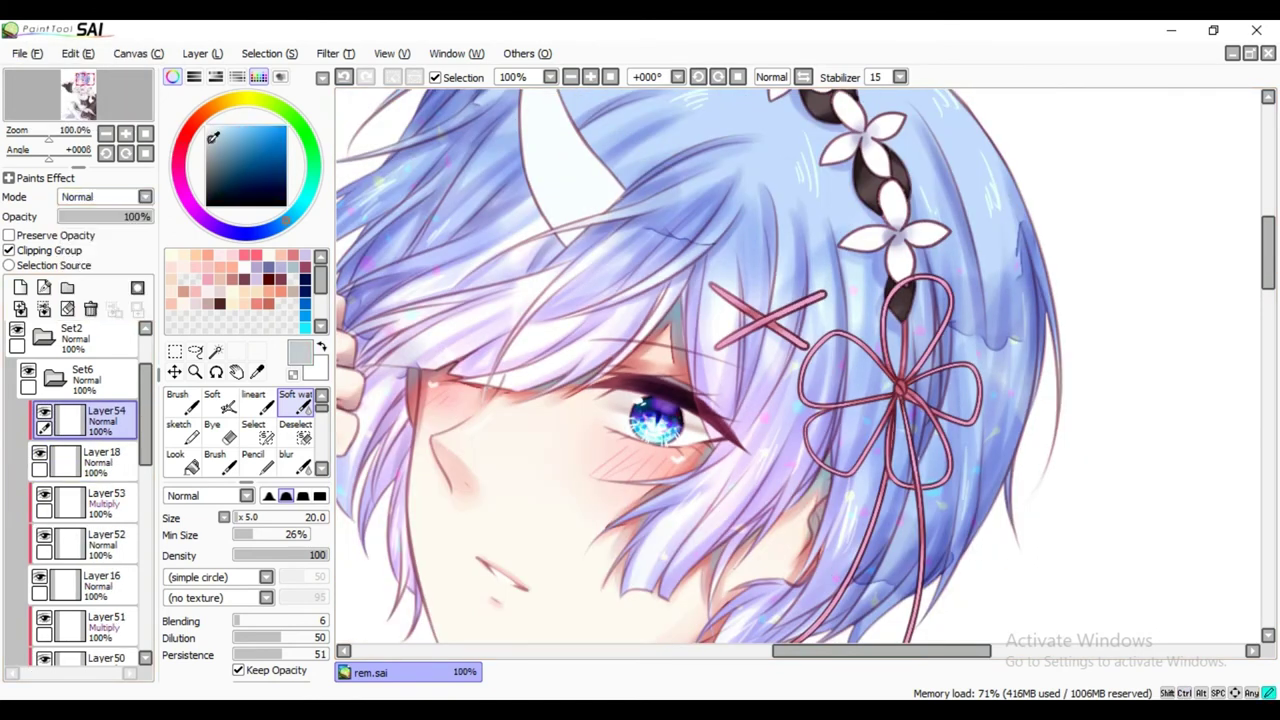
scroll(700, 366, up, 3)
key(ctrl+z)
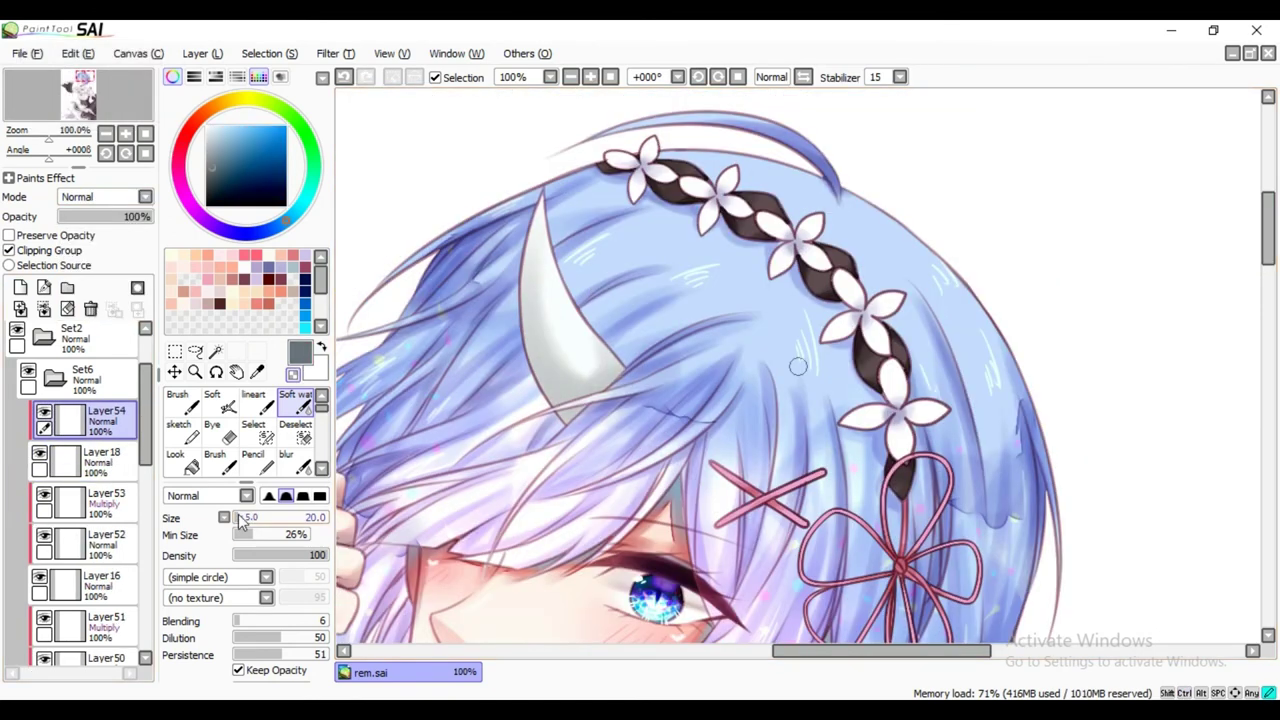
key(ctrl+plus)
key(e)
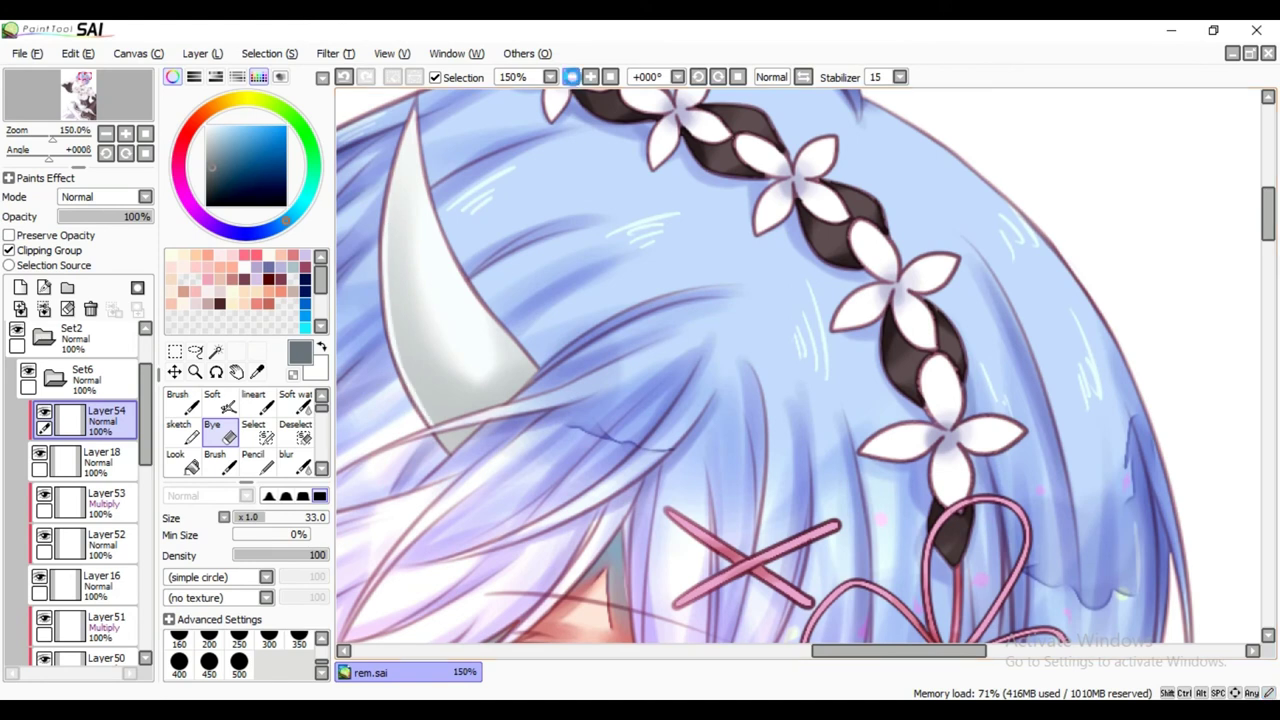
key(ctrl+z)
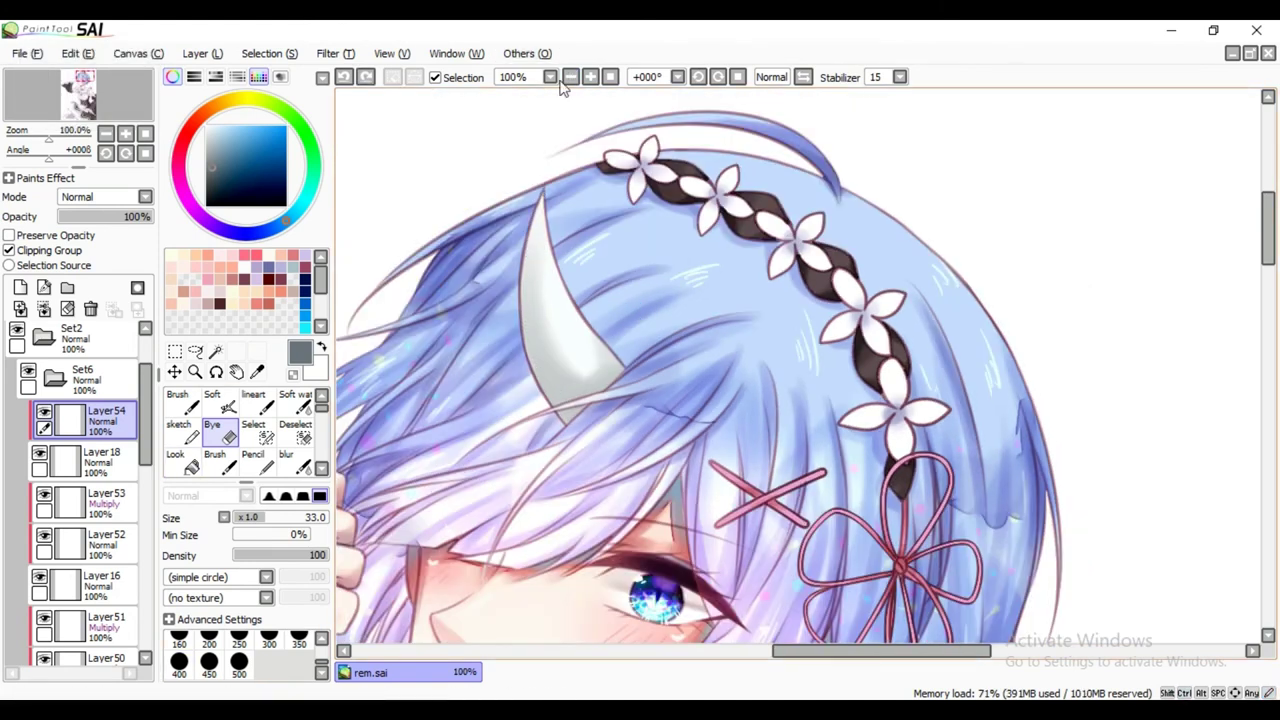